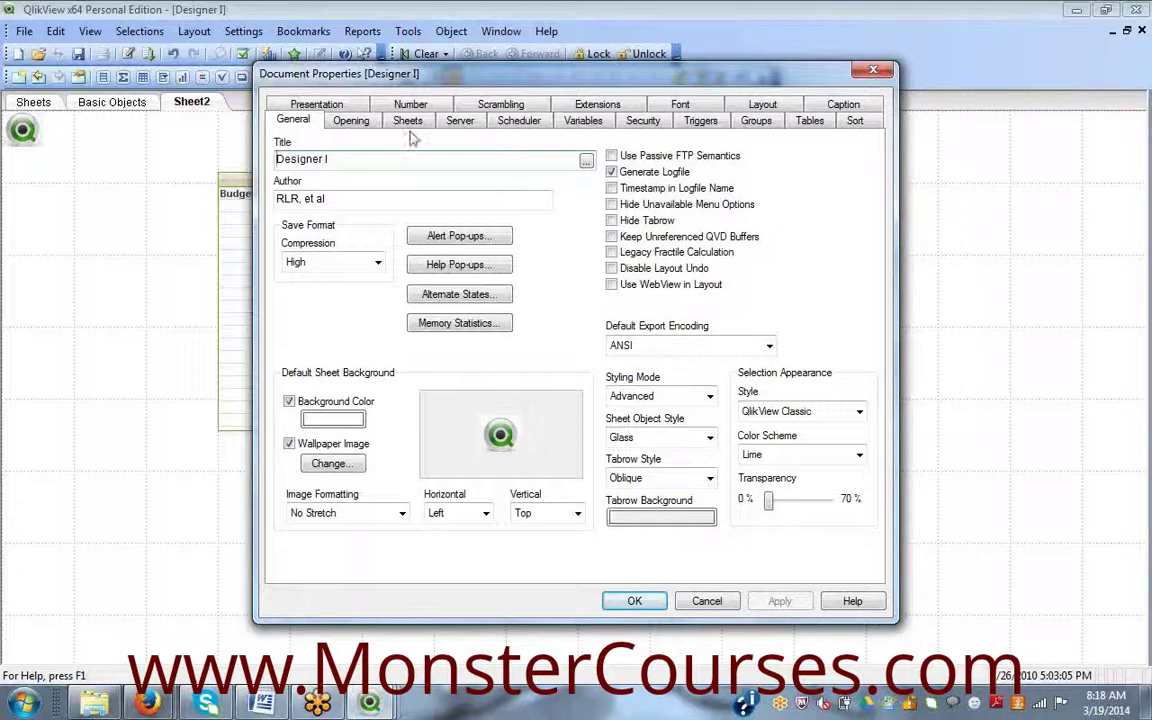
# - Review the document's Server, Presentation, Number, Scrambling and Extensions settings in Document Properties
pyautogui.click(459, 122)
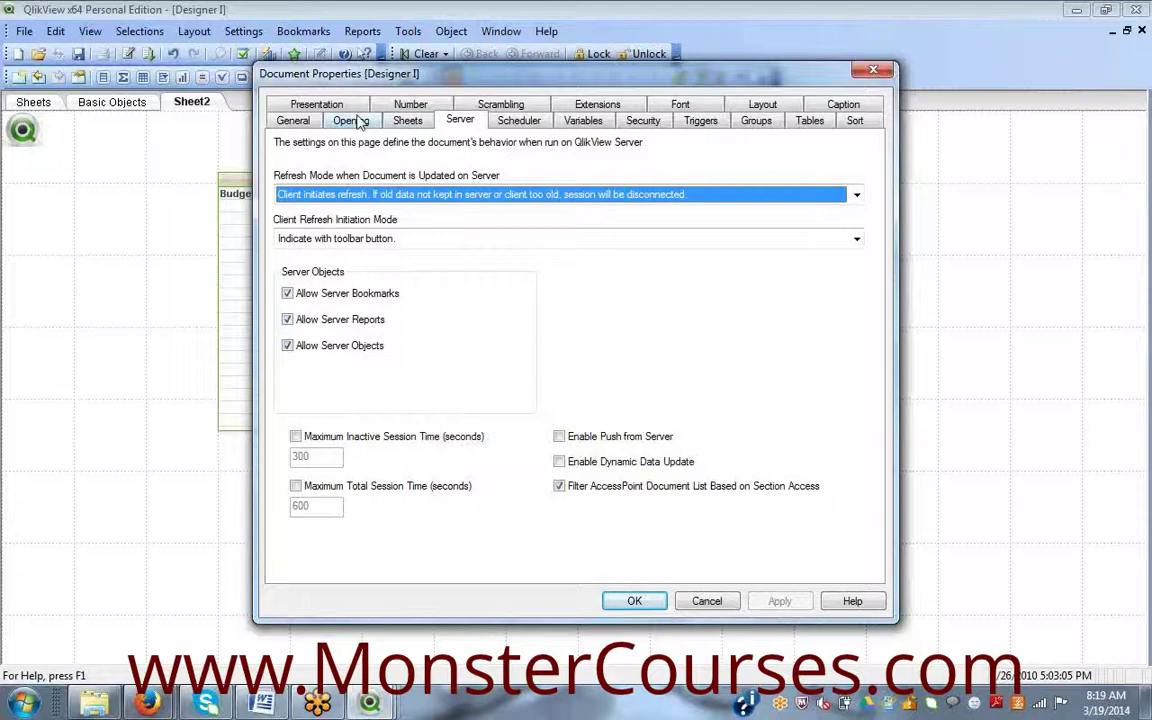
pyautogui.click(318, 106)
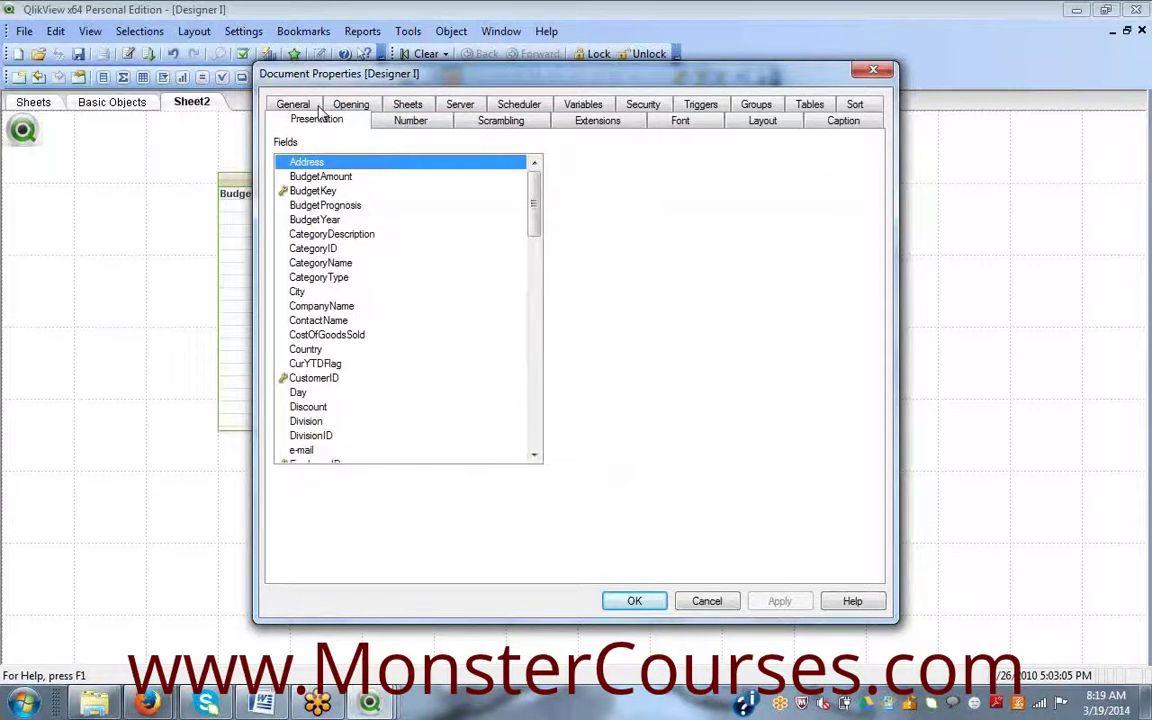
pyautogui.moveTo(531, 199)
pyautogui.mouseDown()
pyautogui.moveTo(531, 437)
pyautogui.moveTo(533, 200)
pyautogui.mouseUp()
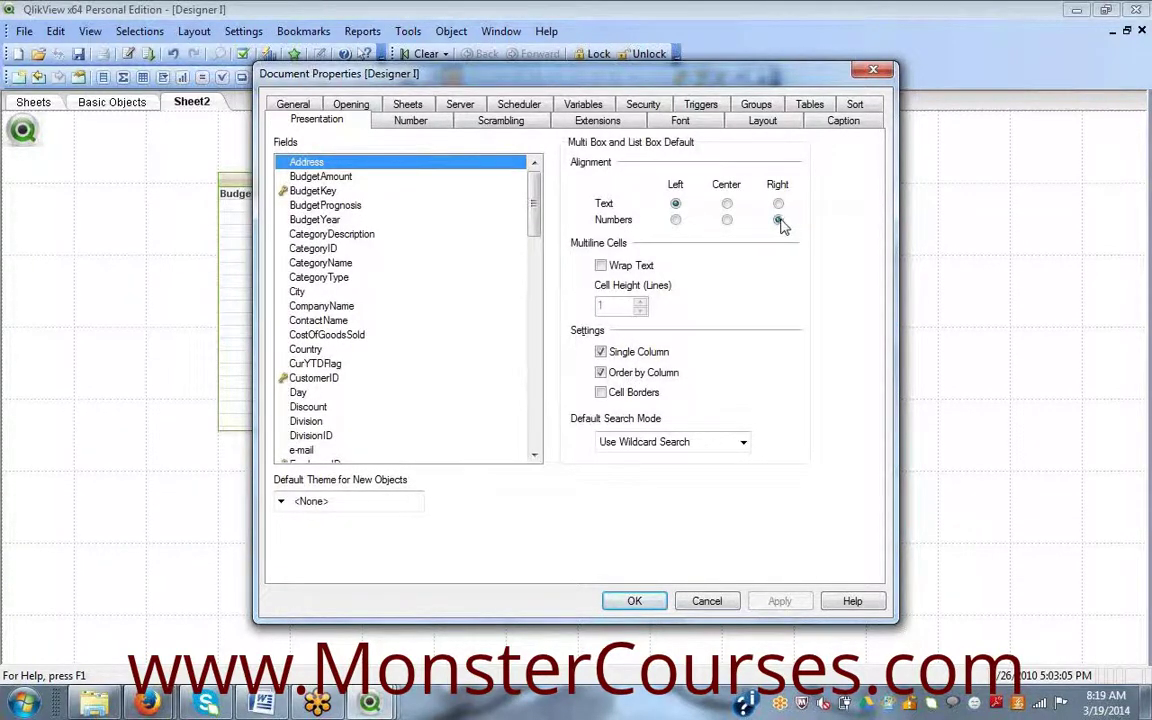
pyautogui.click(407, 121)
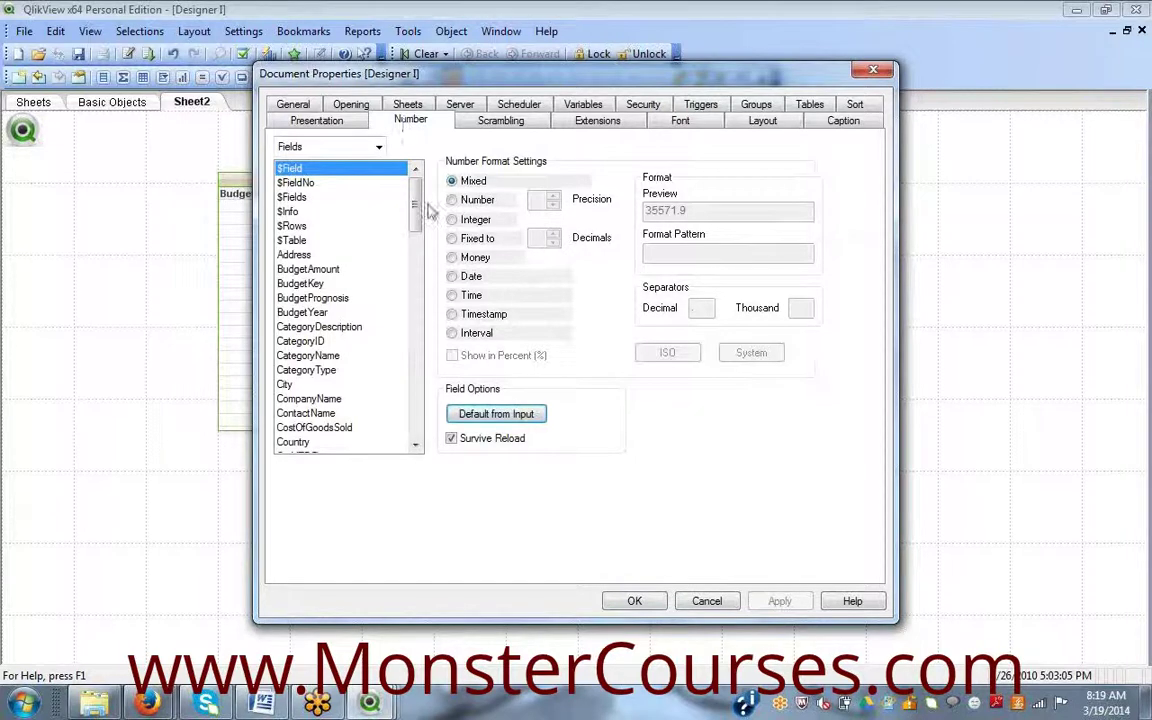
pyautogui.moveTo(418, 205); pyautogui.dragTo(421, 149)
pyautogui.click(497, 122)
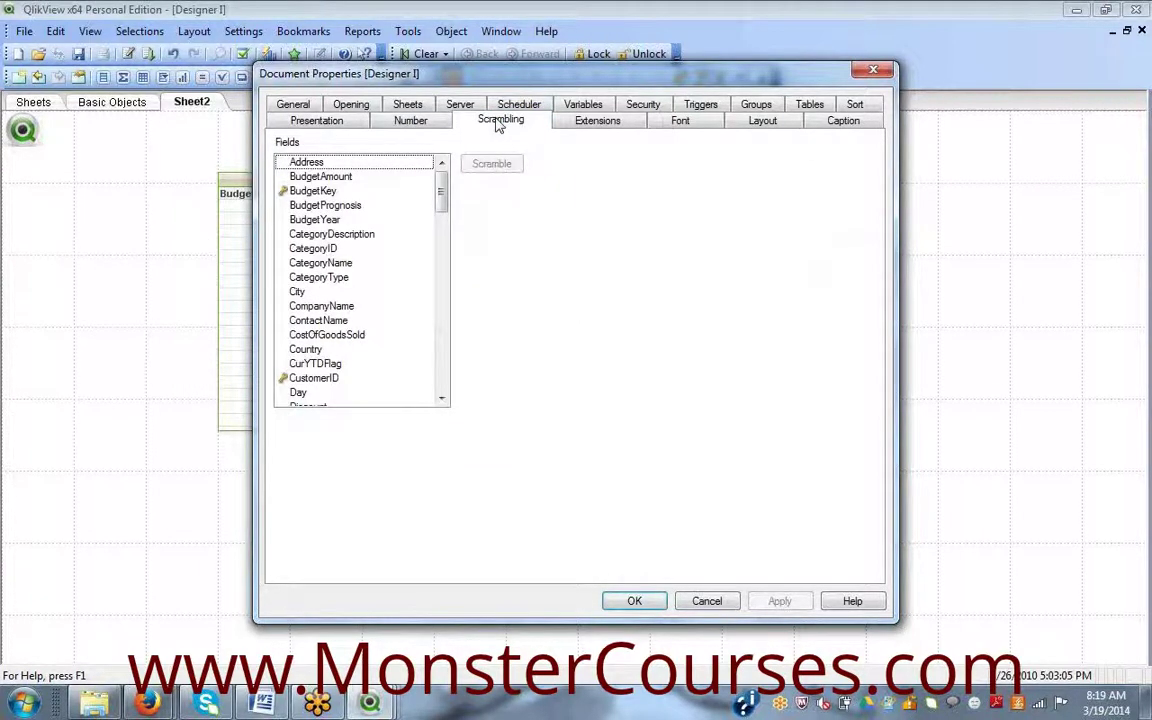
pyautogui.click(577, 121)
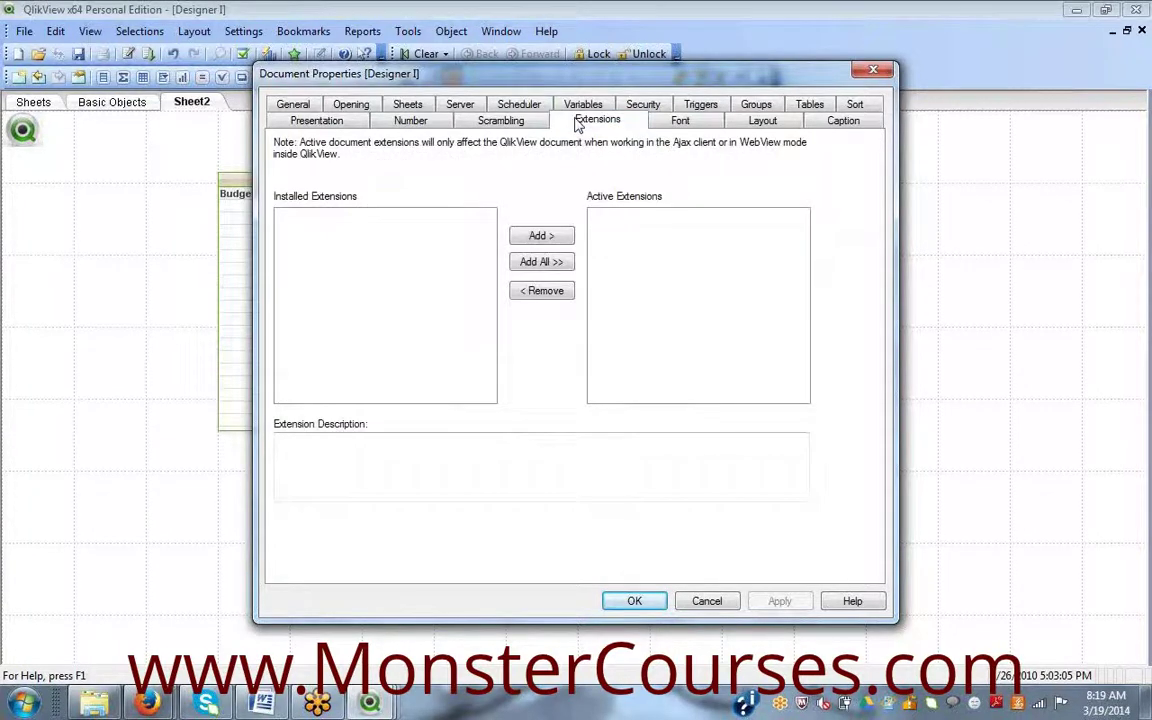
# - Examine the document's default Font, Layout and Security settings, and close Document Properties without changing anything
pyautogui.click(670, 123)
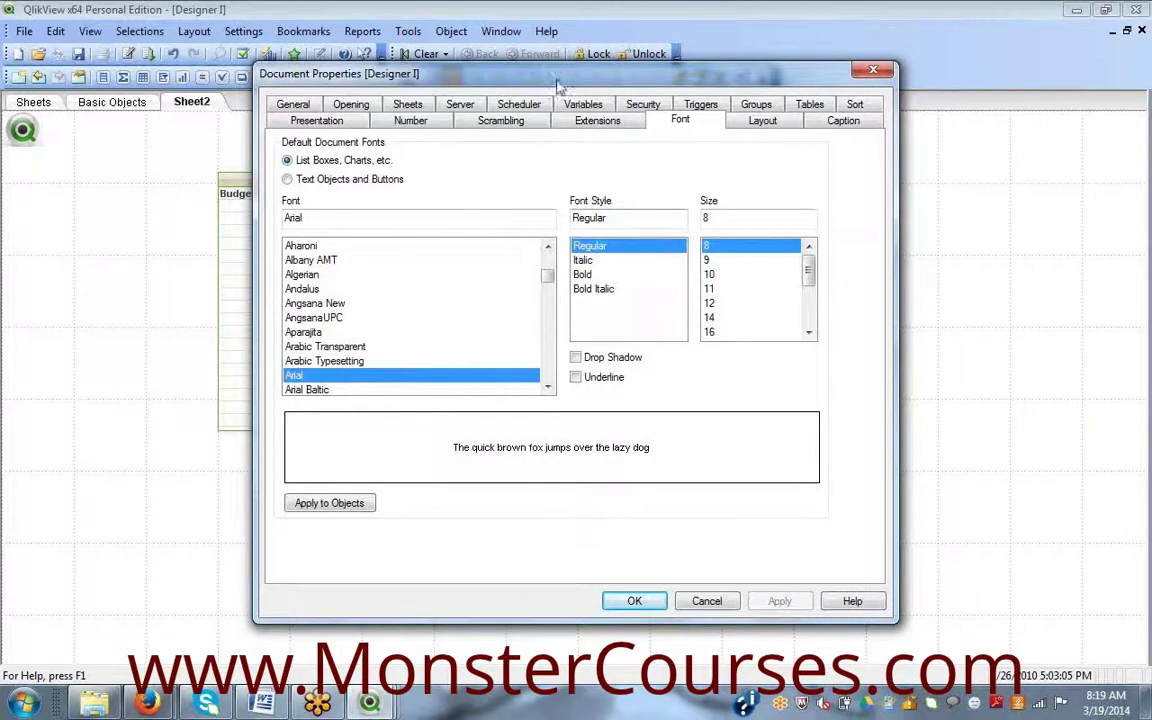
pyautogui.moveTo(560, 86); pyautogui.dragTo(916, 67)
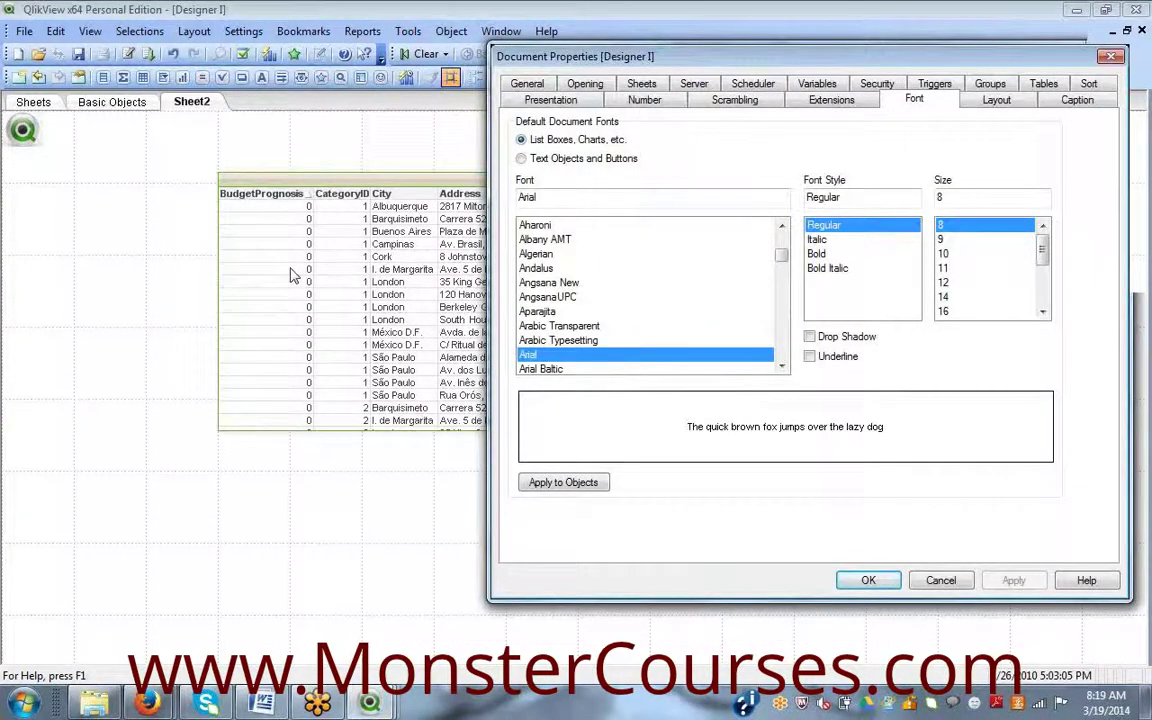
pyautogui.moveTo(818, 57); pyautogui.dragTo(594, 62)
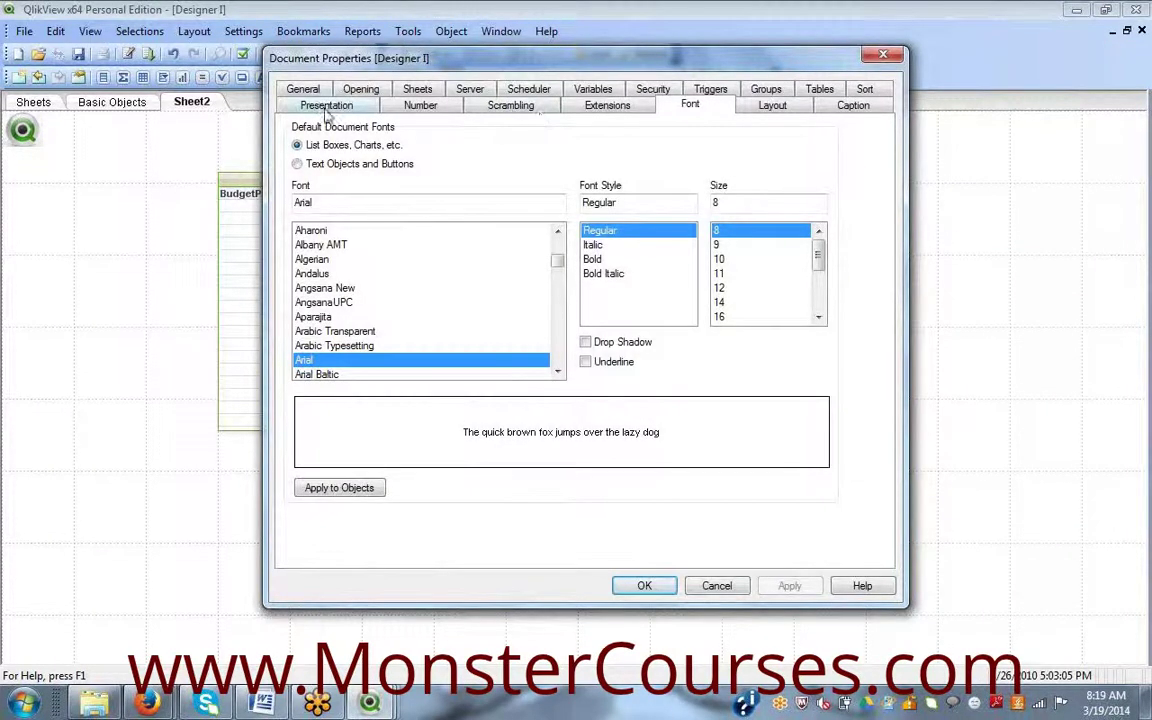
pyautogui.click(772, 106)
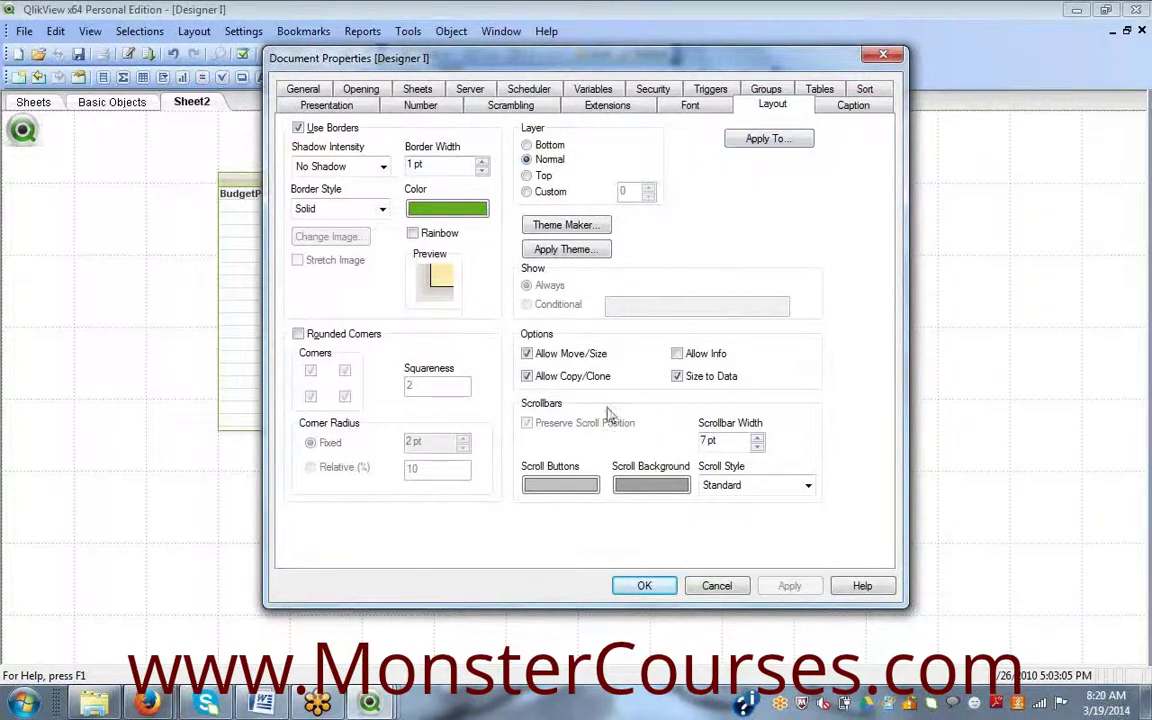
pyautogui.click(240, 282)
pyautogui.click(663, 89)
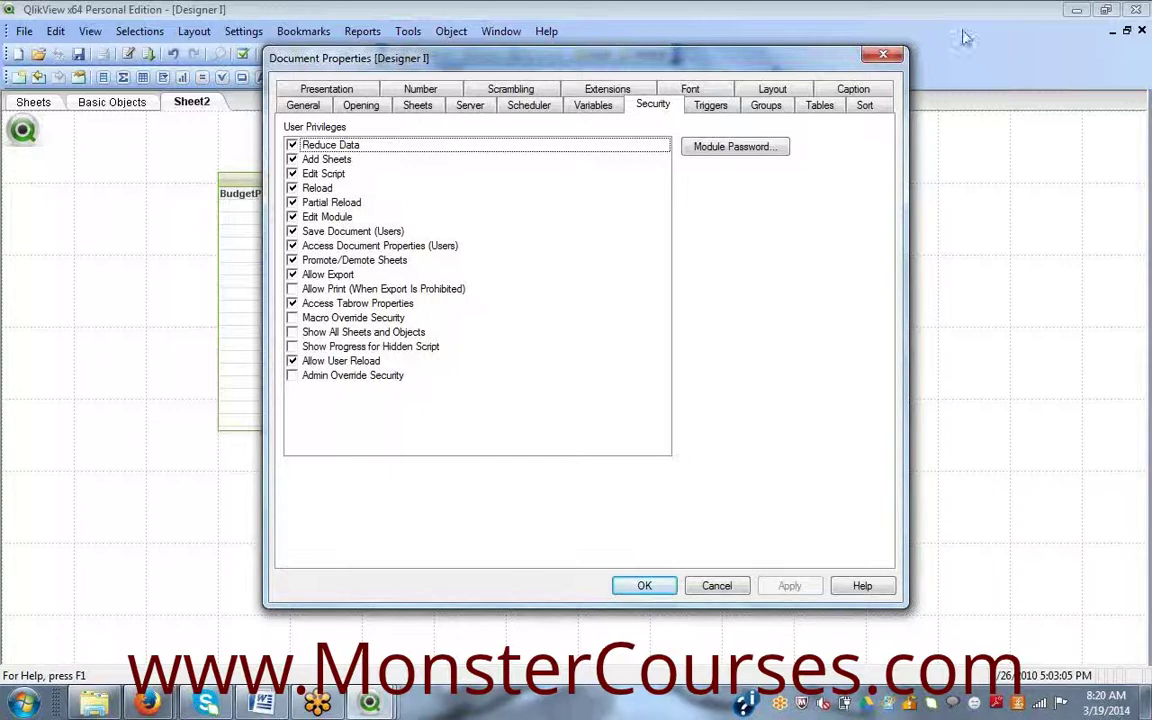
pyautogui.click(876, 58)
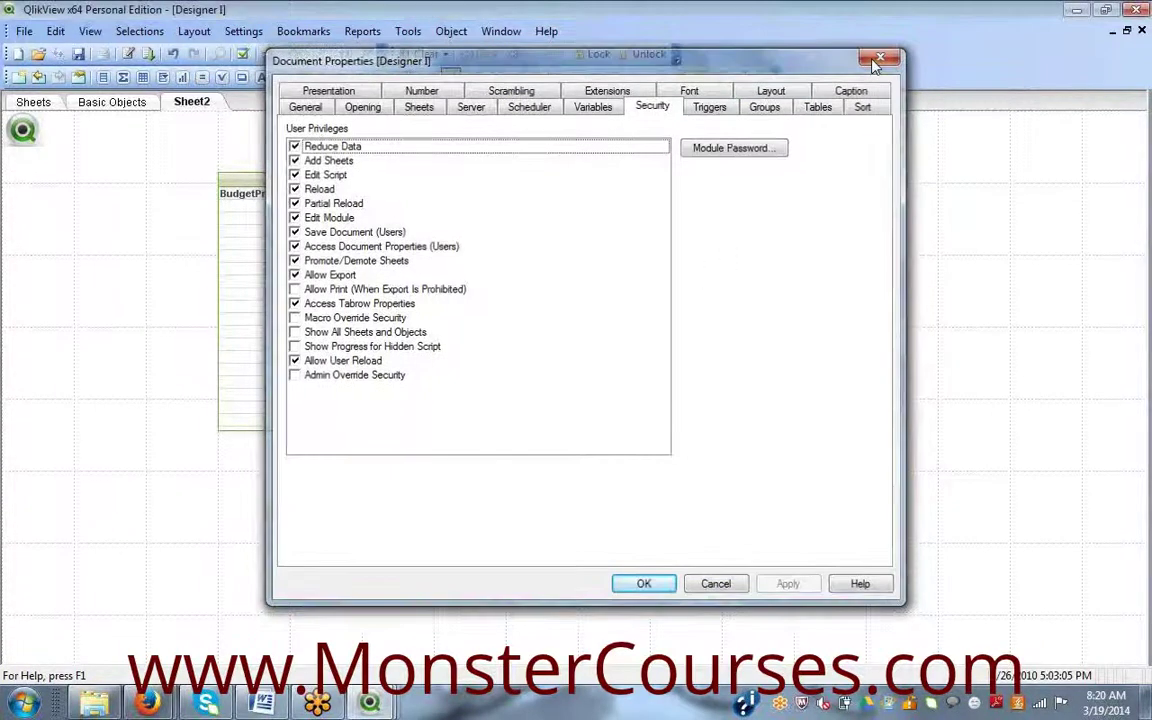
# - Inspect the available and displayed fields in the properties of the table box on Sheet2
pyautogui.rightClick(370, 238)
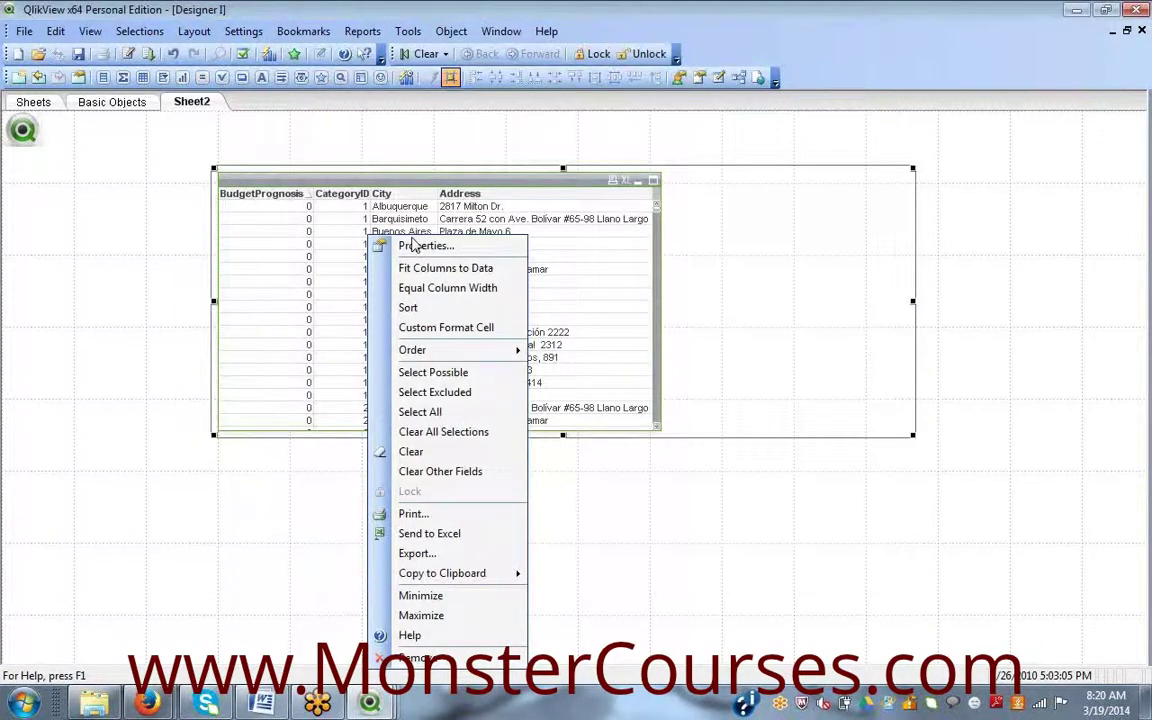
pyautogui.click(411, 244)
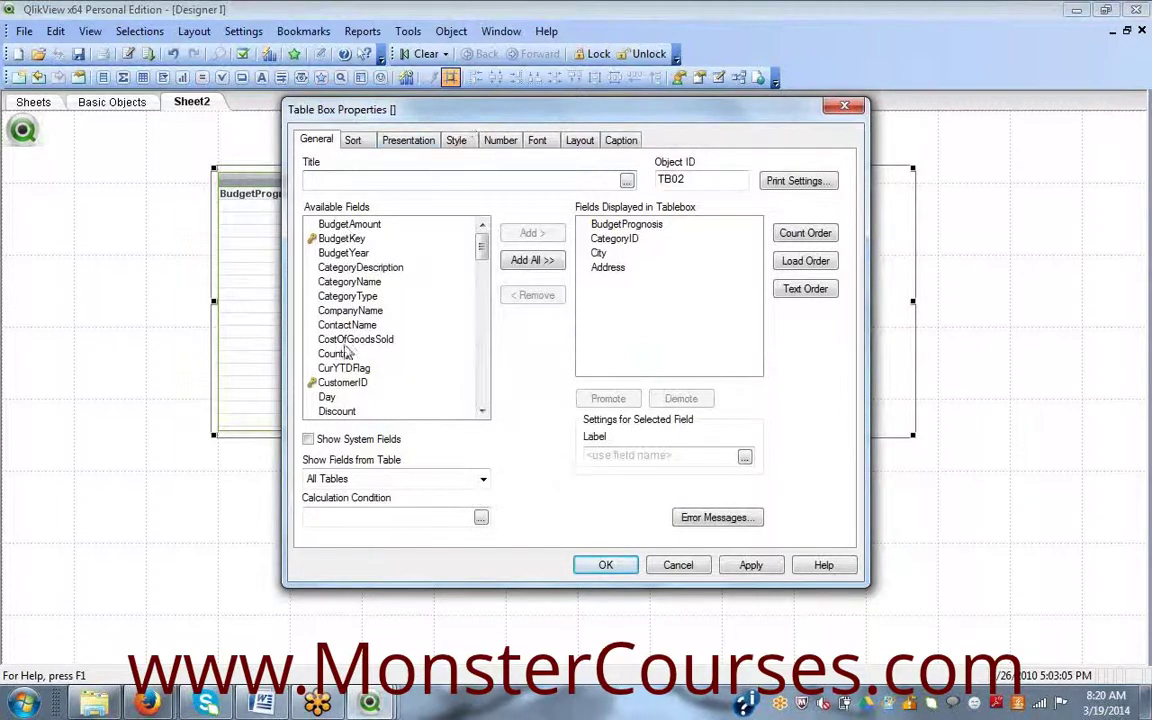
pyautogui.click(844, 105)
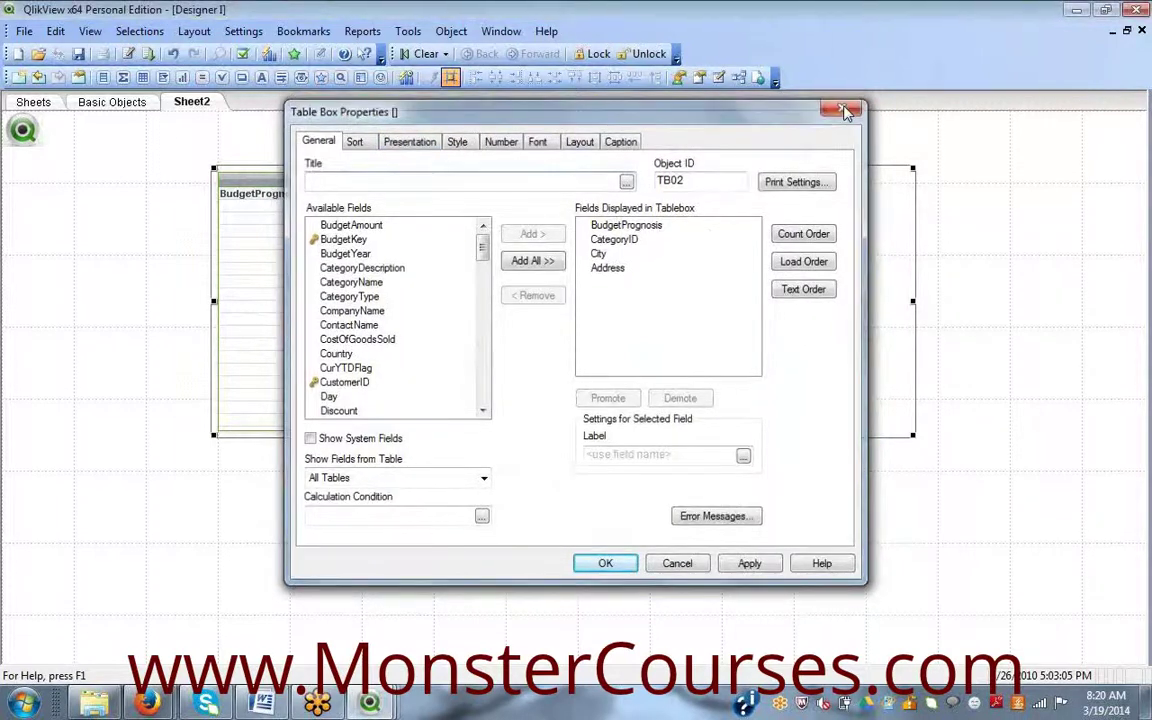
# - Switch to the Basic Objects sheet and restore the minimized Quick Bar Chart
pyautogui.click(120, 102)
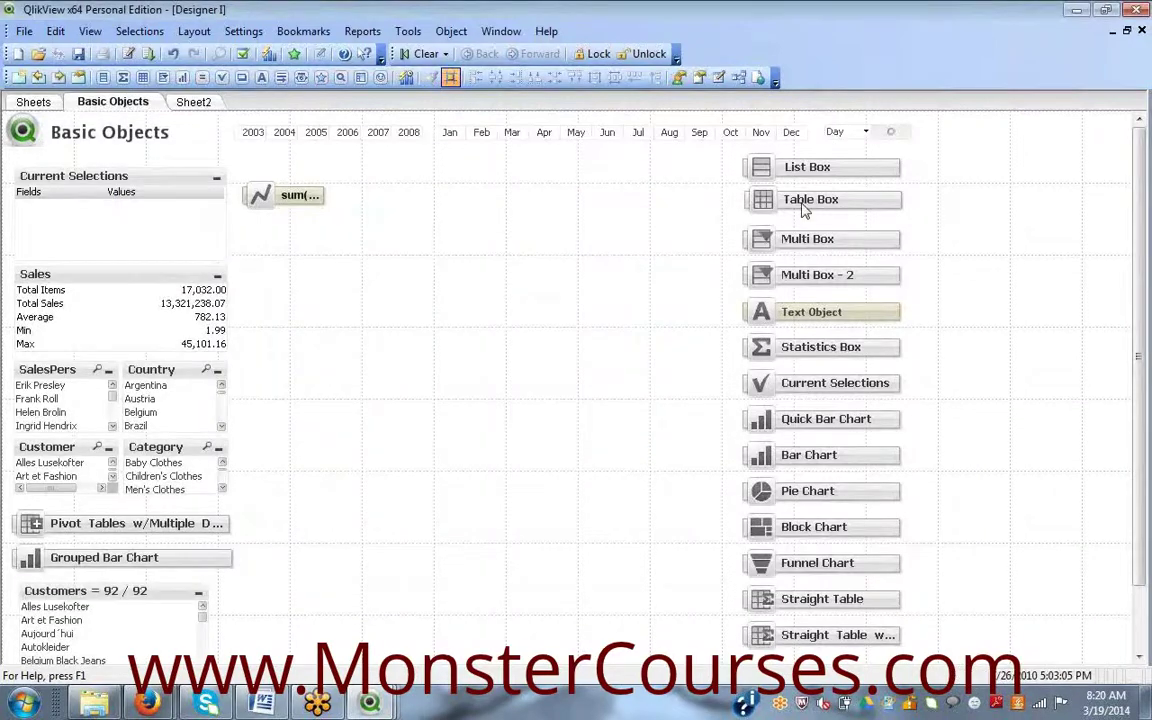
pyautogui.click(822, 424)
pyautogui.doubleClick(822, 424)
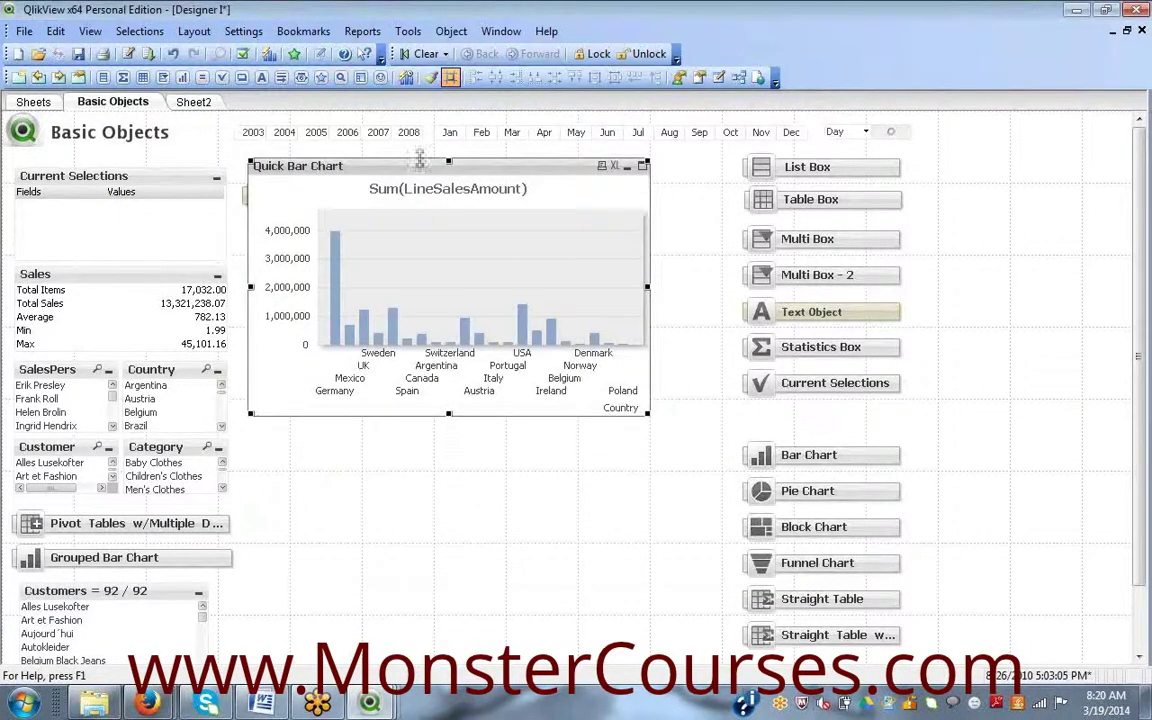
# - Look over the property pages of the Quick Bar Chart, including its sort settings, and close them
pyautogui.rightClick(424, 172)
pyautogui.click(463, 175)
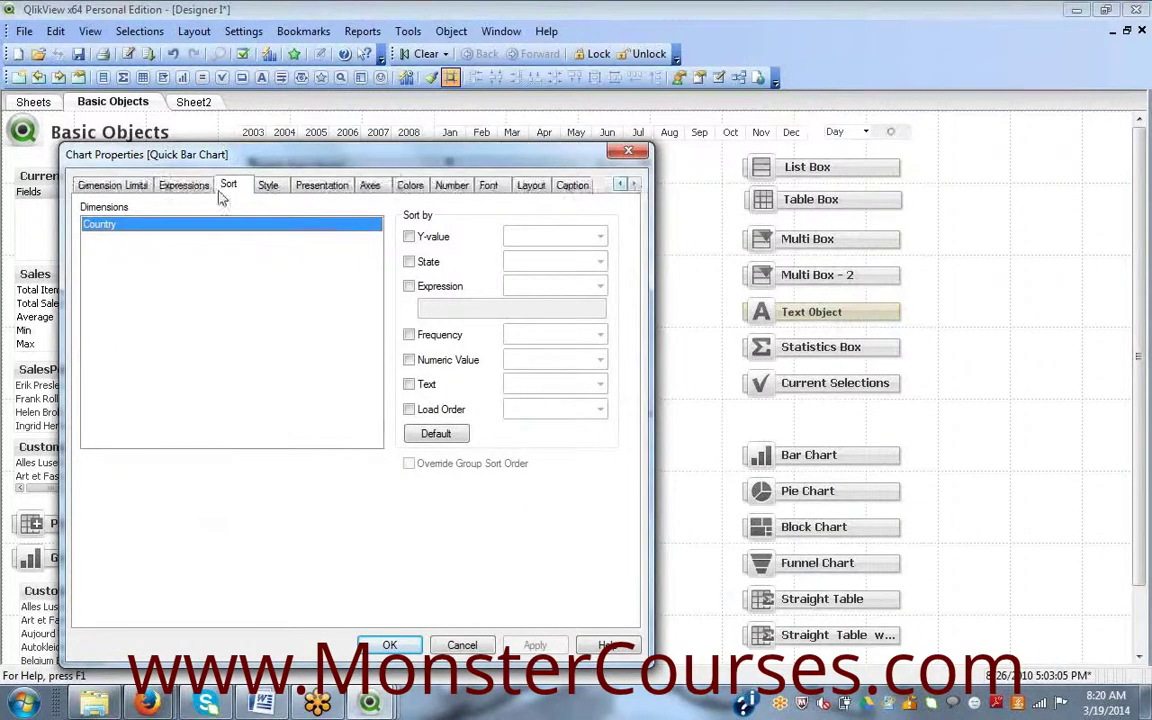
pyautogui.click(619, 185)
pyautogui.click(619, 185)
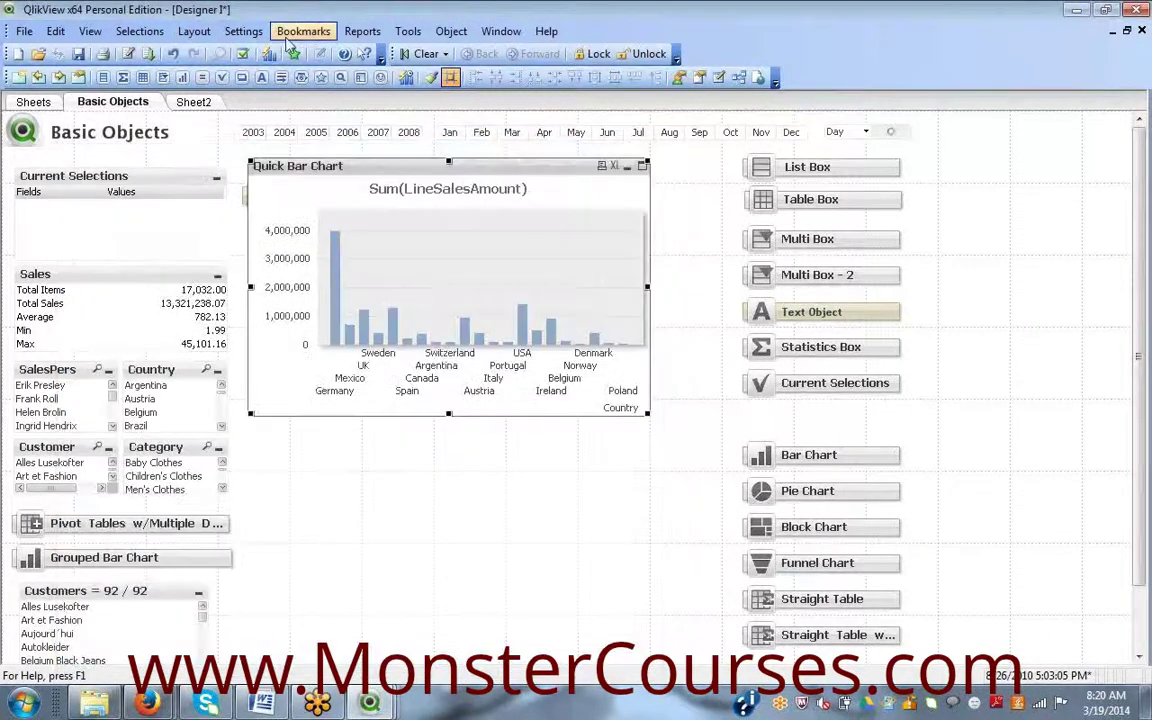
# - Try clearing the document's Reduce Data, Add Sheets, Edit Script, Reload, Partial Reload and Edit Module user privileges, and discard the changes
pyautogui.click(243, 31)
pyautogui.click(290, 71)
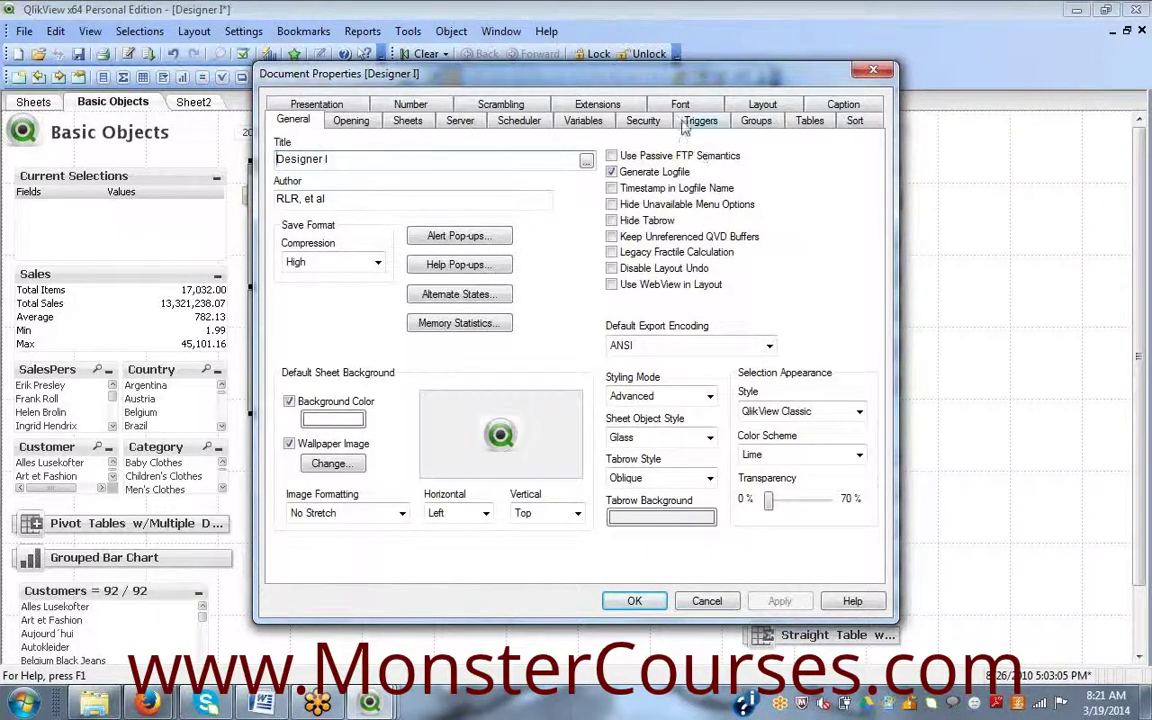
pyautogui.click(641, 121)
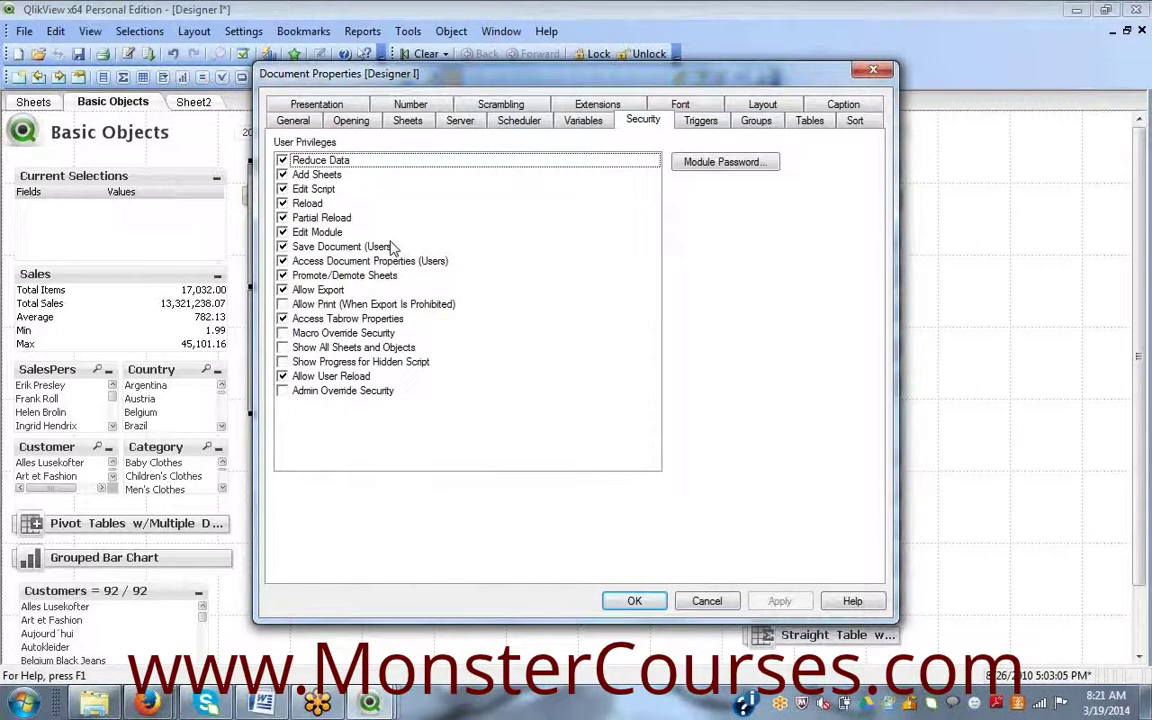
pyautogui.click(283, 175)
pyautogui.click(284, 189)
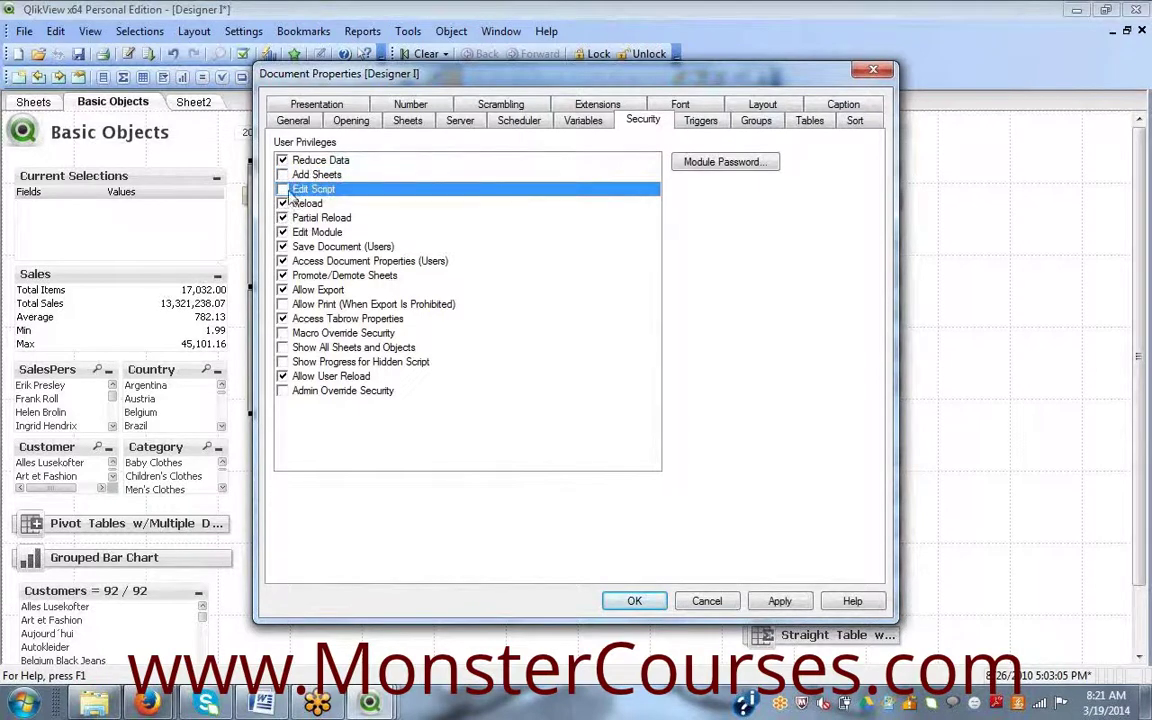
pyautogui.click(294, 160)
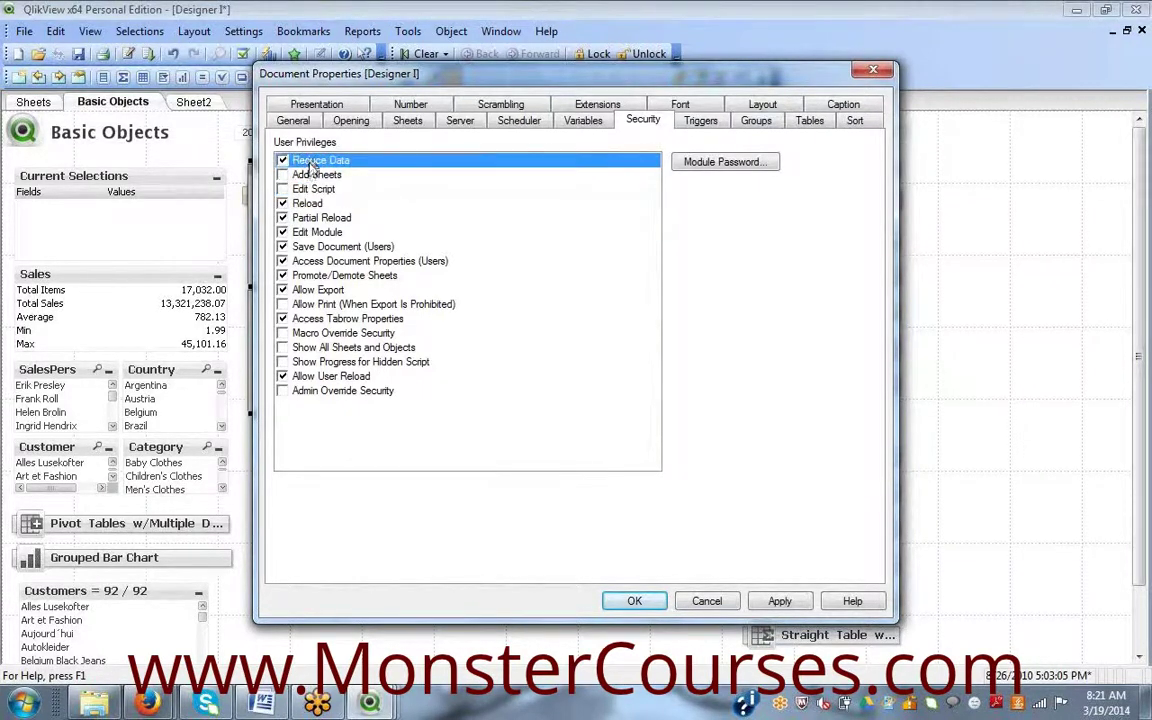
pyautogui.click(283, 160)
pyautogui.click(284, 203)
pyautogui.click(284, 217)
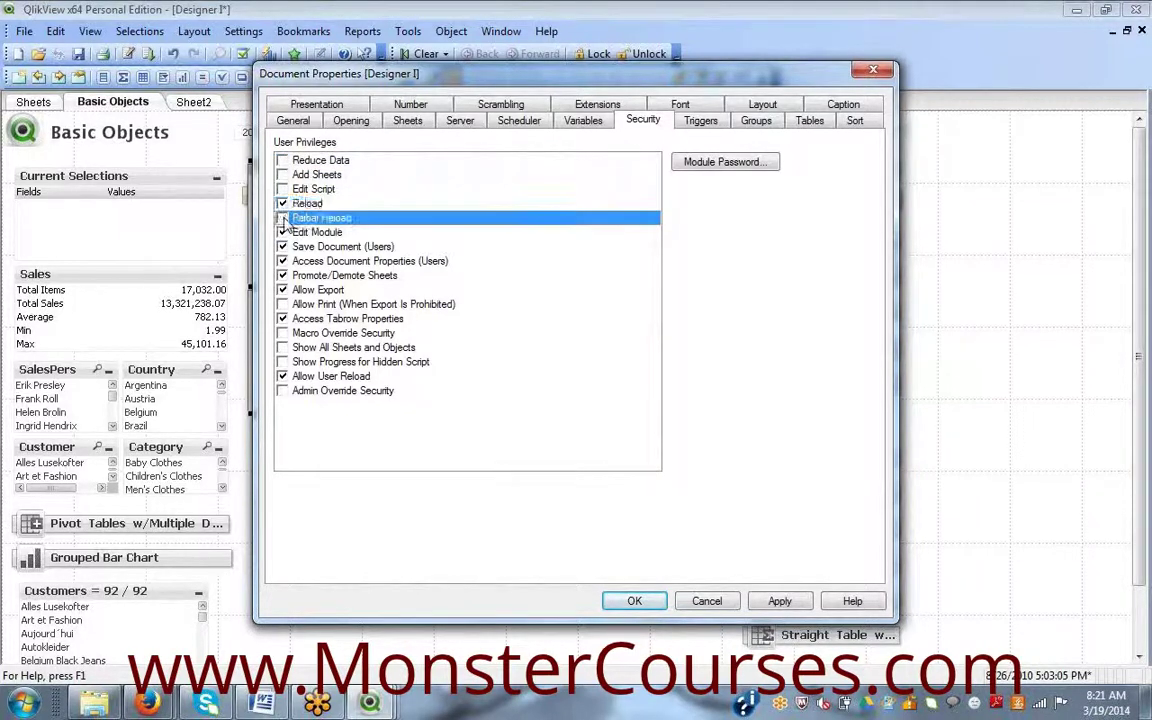
pyautogui.click(283, 217)
pyautogui.click(283, 203)
pyautogui.click(283, 231)
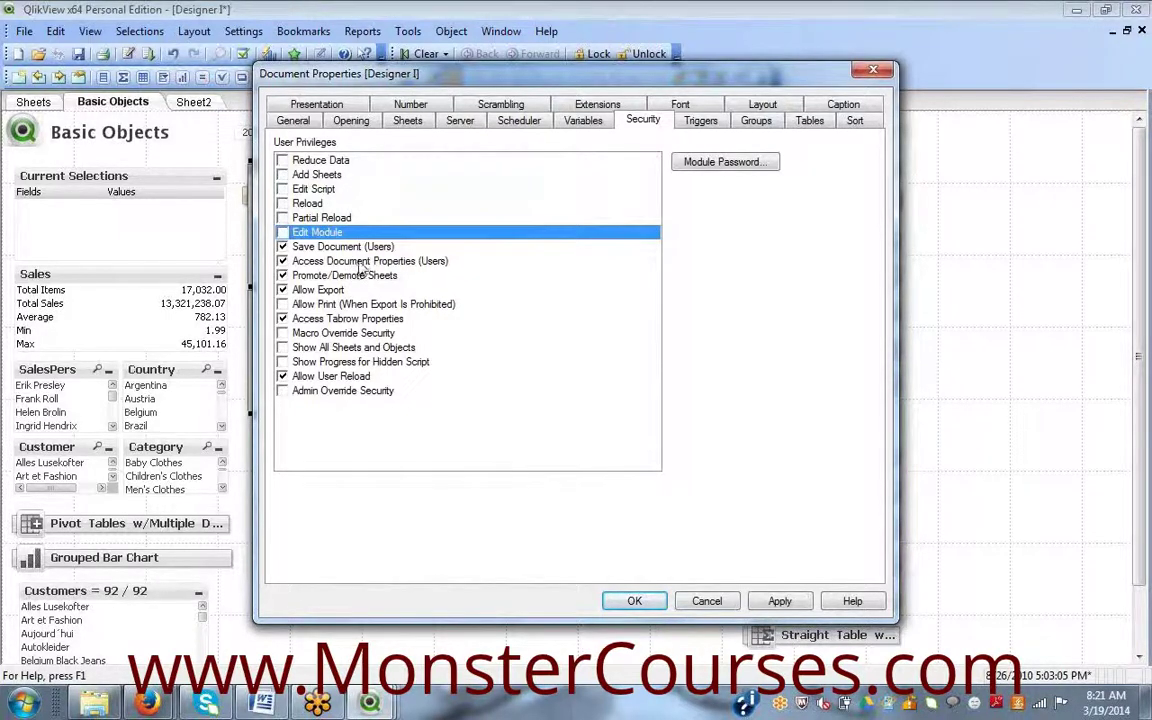
pyautogui.click(873, 69)
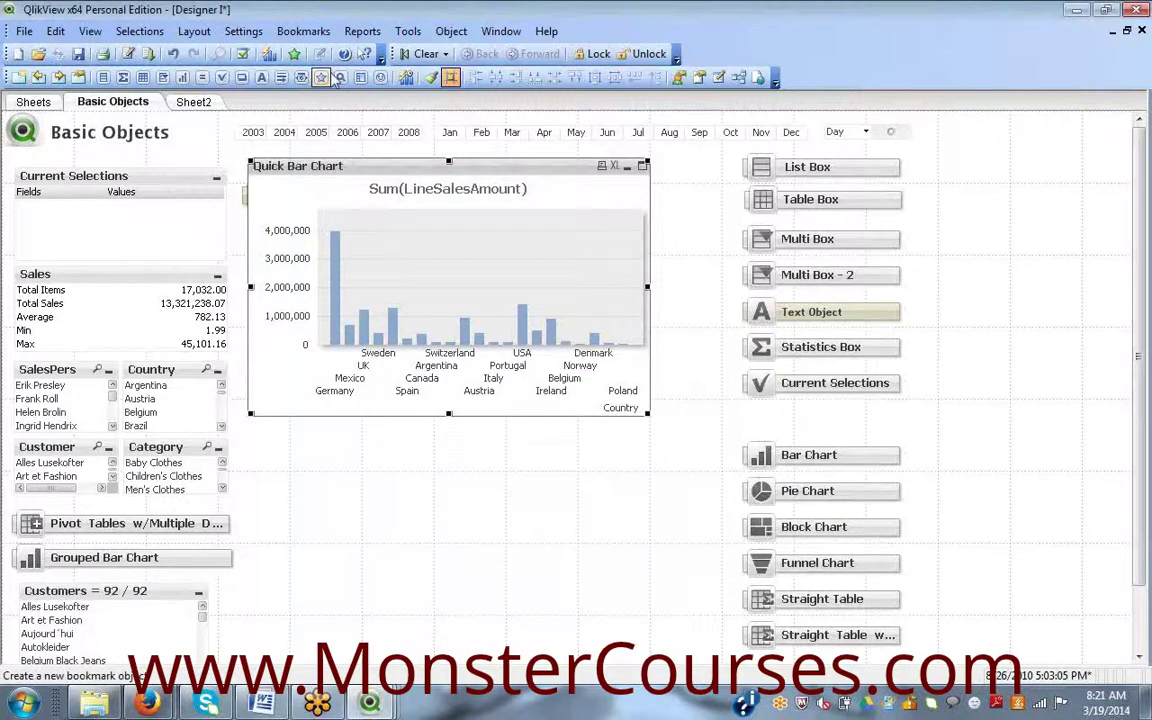
# - View the document's variables in Variable Overview and close it without making changes
pyautogui.click(305, 32)
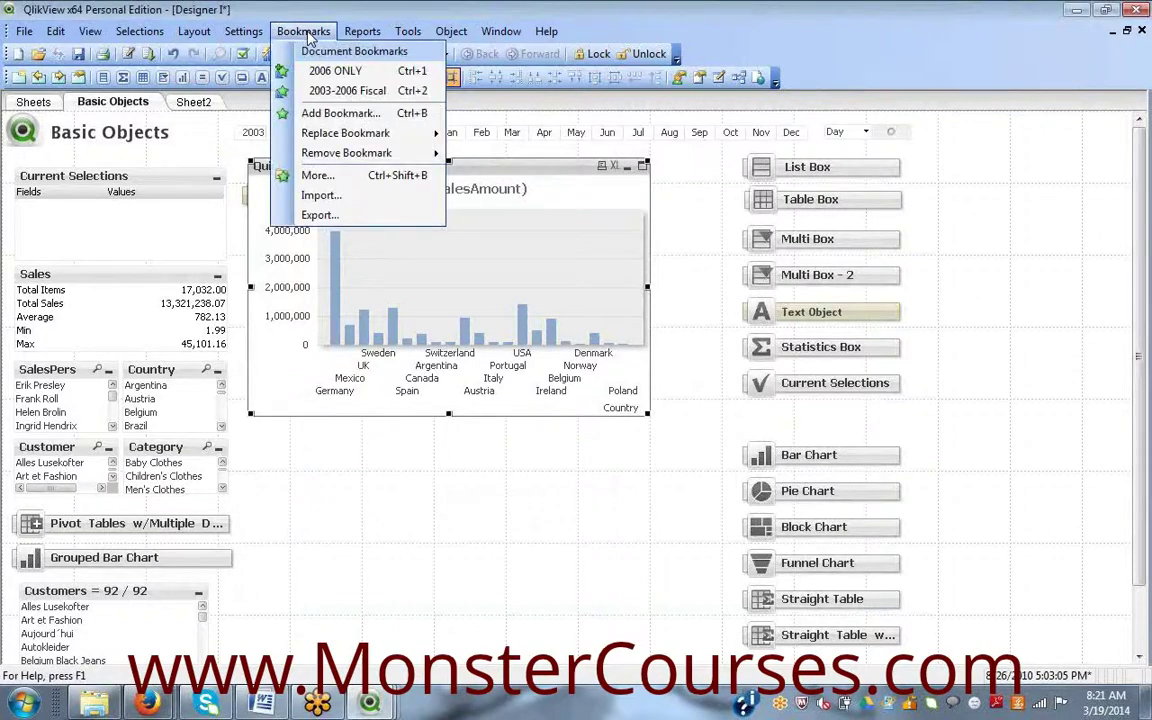
pyautogui.moveTo(250, 35)
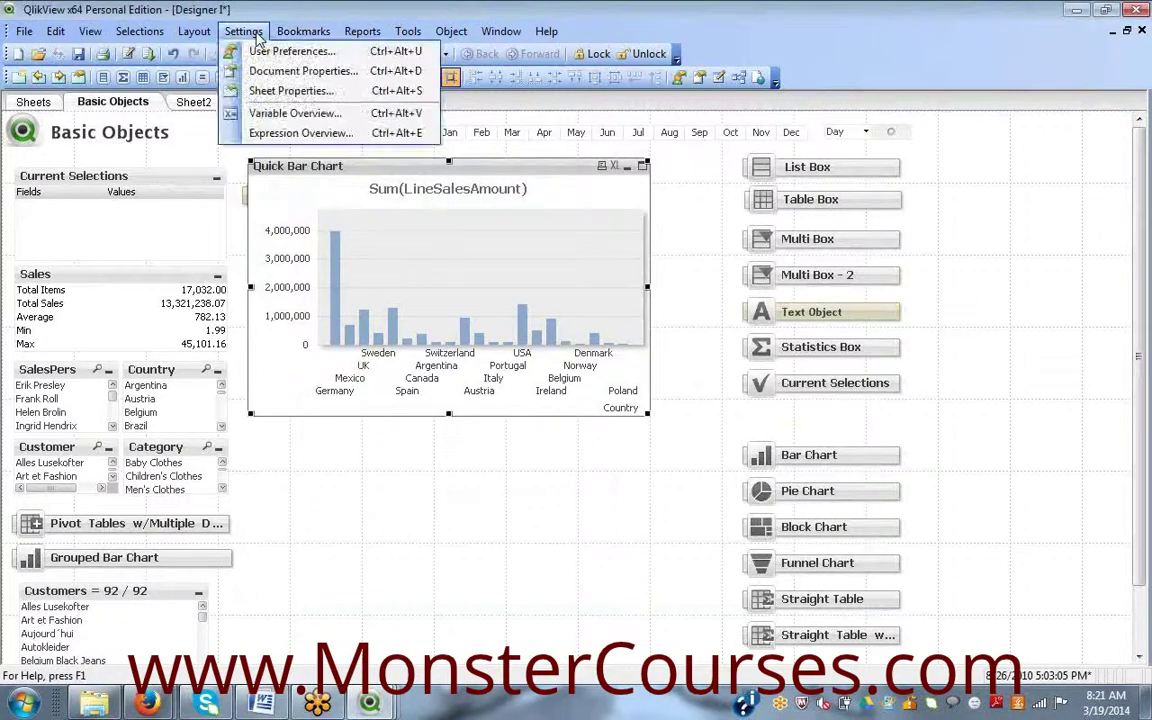
pyautogui.click(305, 113)
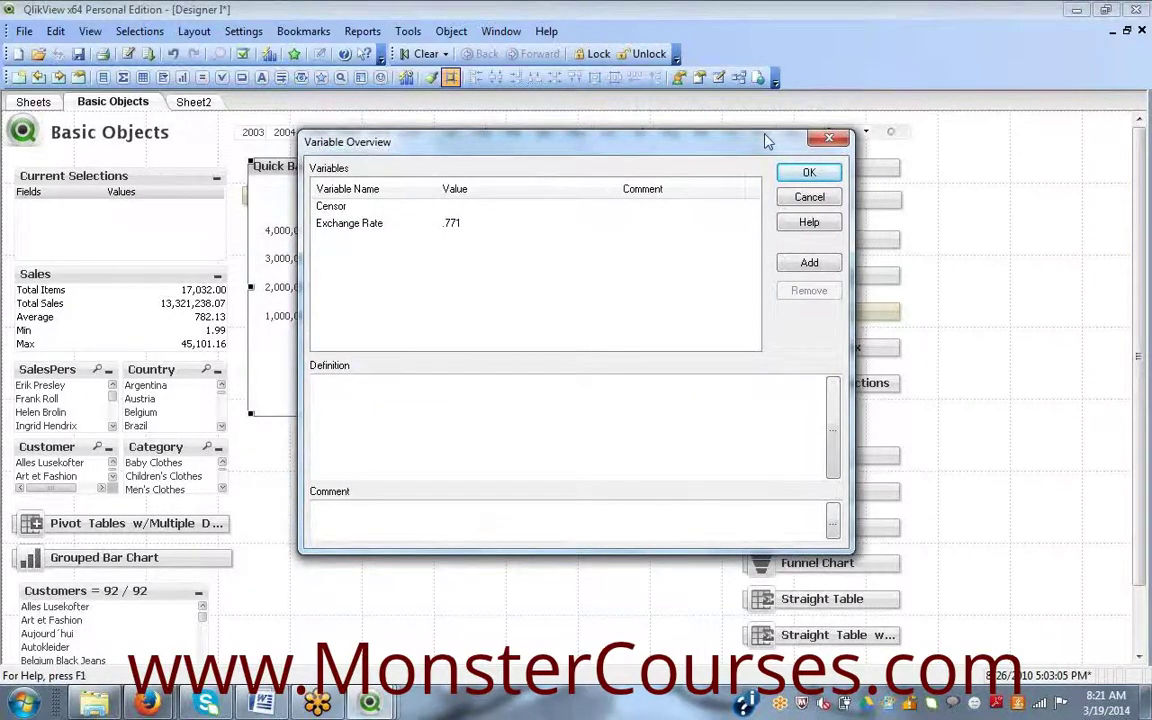
pyautogui.click(826, 139)
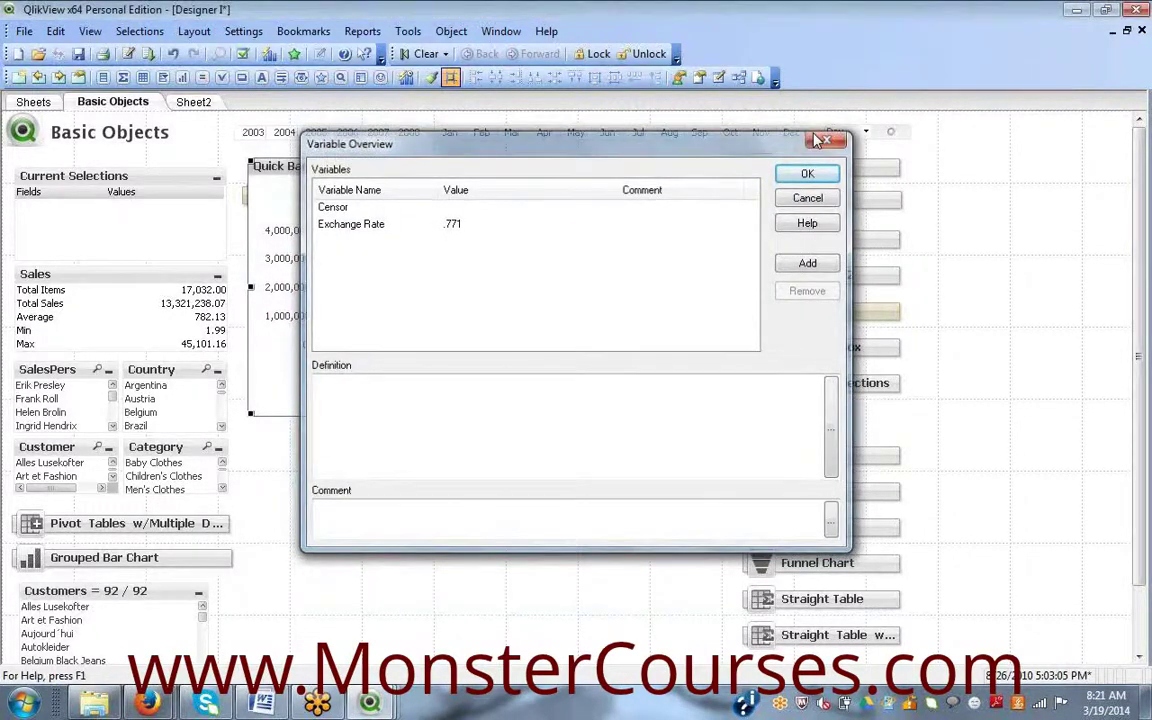
pyautogui.click(256, 34)
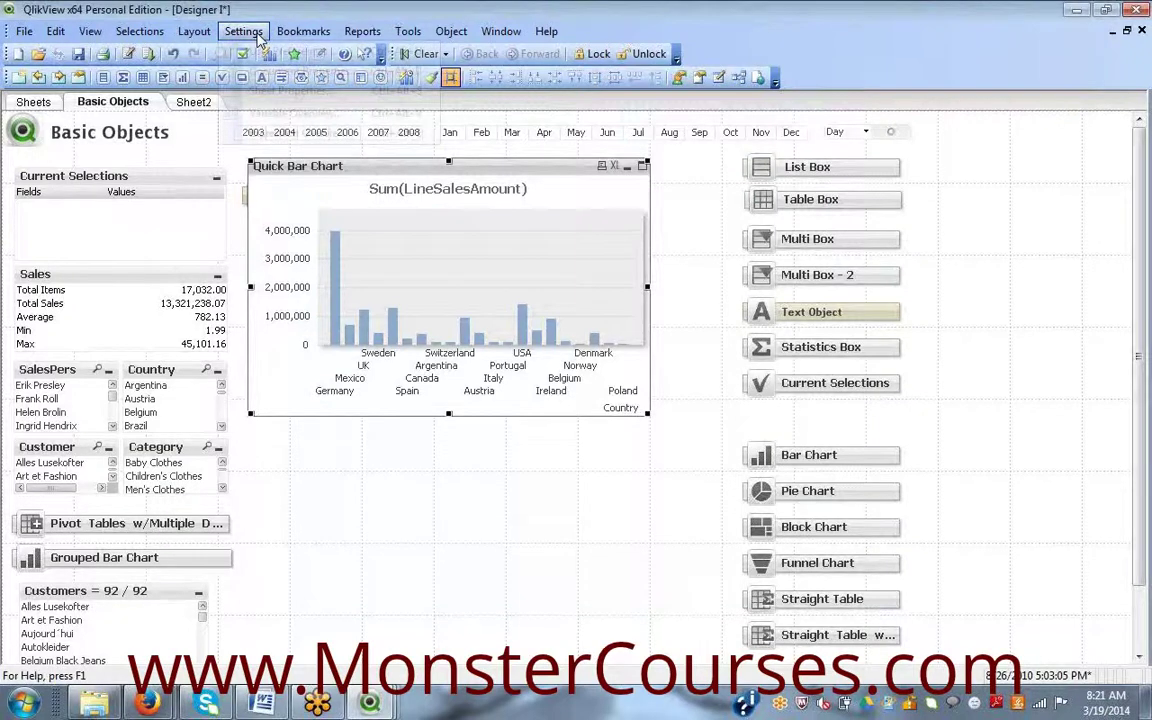
pyautogui.click(388, 465)
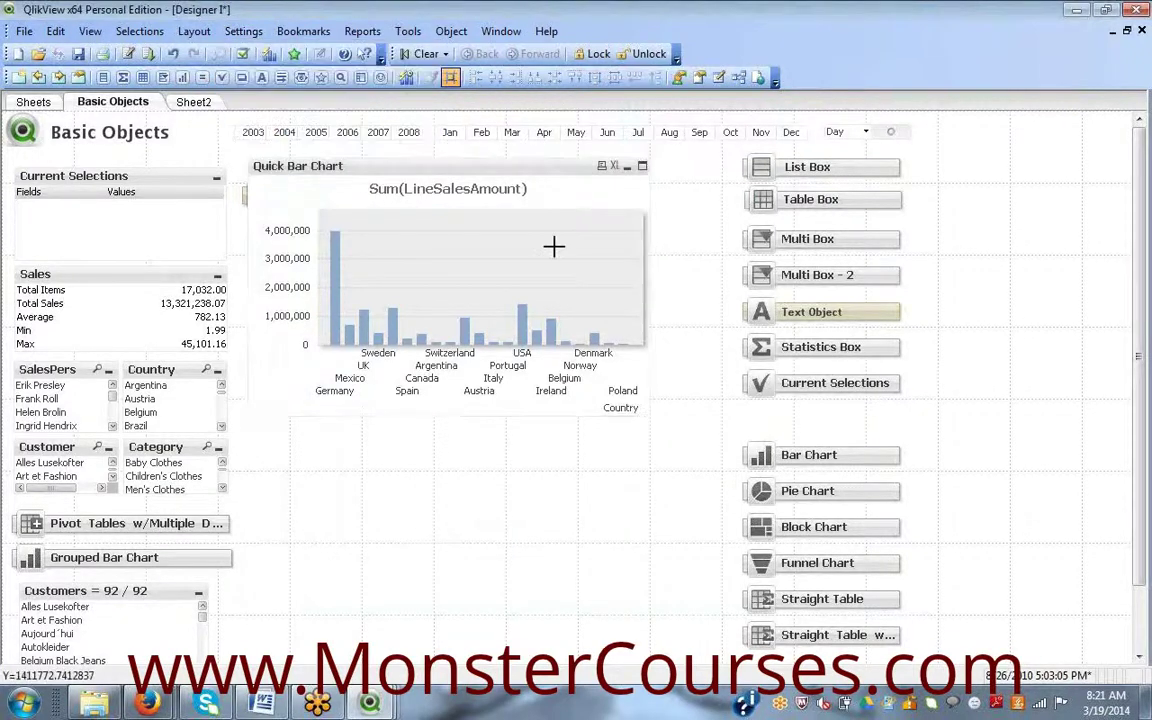
# - Copy the Sum(LineSalesAmount) expression definition from the Quick Bar Chart's properties
pyautogui.rightClick(436, 203)
pyautogui.click(457, 211)
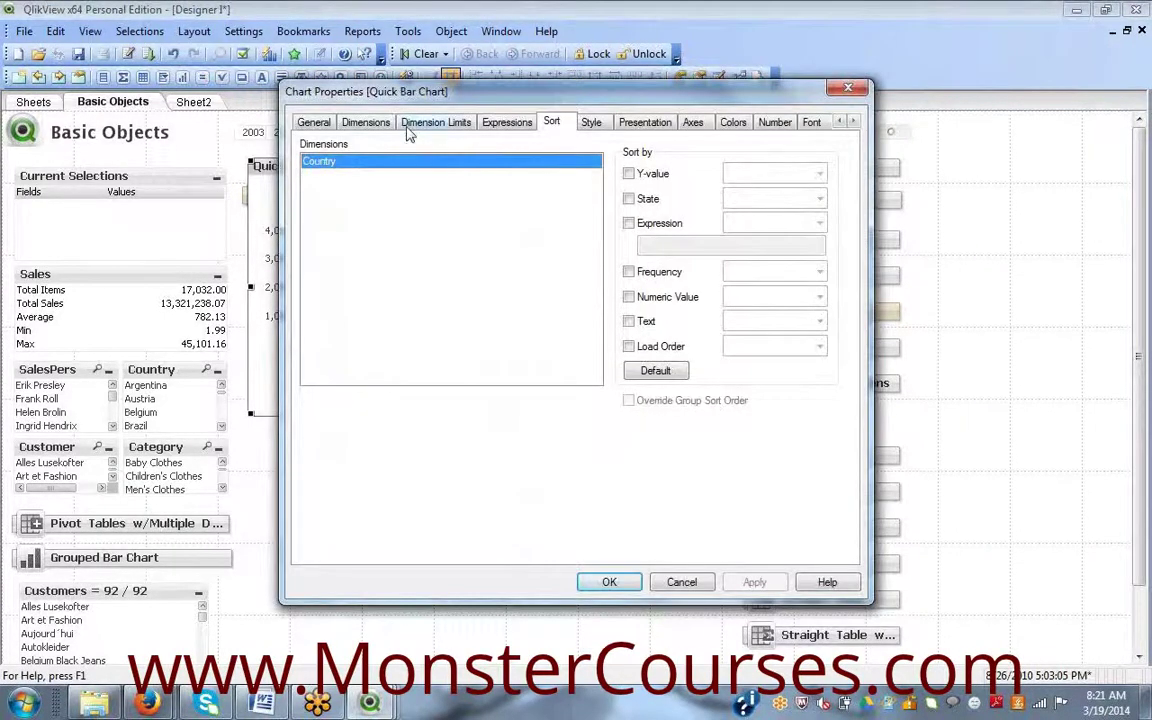
pyautogui.click(515, 127)
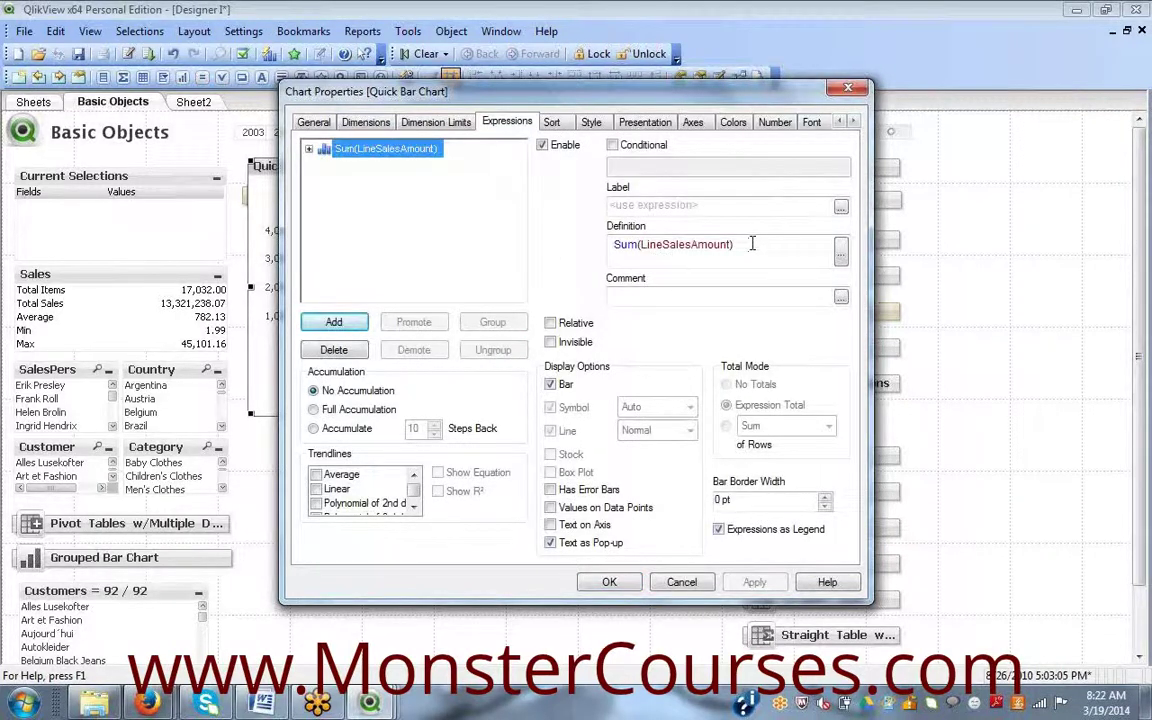
pyautogui.moveTo(753, 247); pyautogui.dragTo(611, 244)
pyautogui.hotkey('ctrl', 'c')
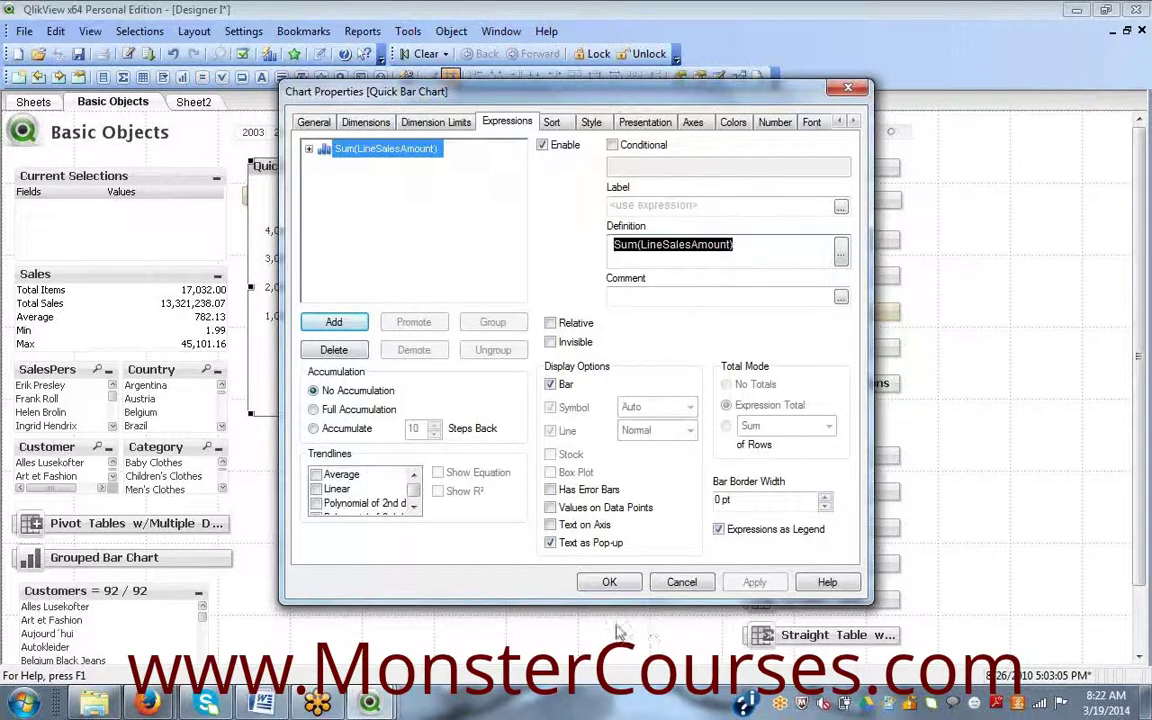
# - Close the chart properties and add a document variable named vlineamount in Variable Overview
pyautogui.click(615, 582)
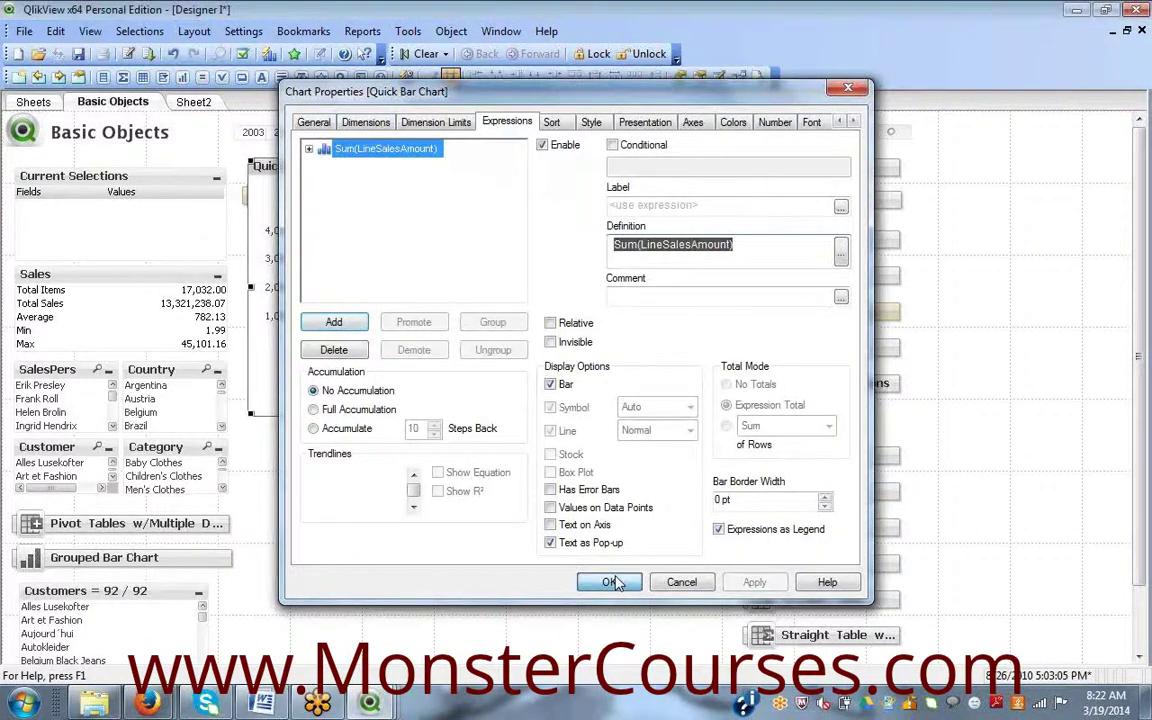
pyautogui.click(244, 31)
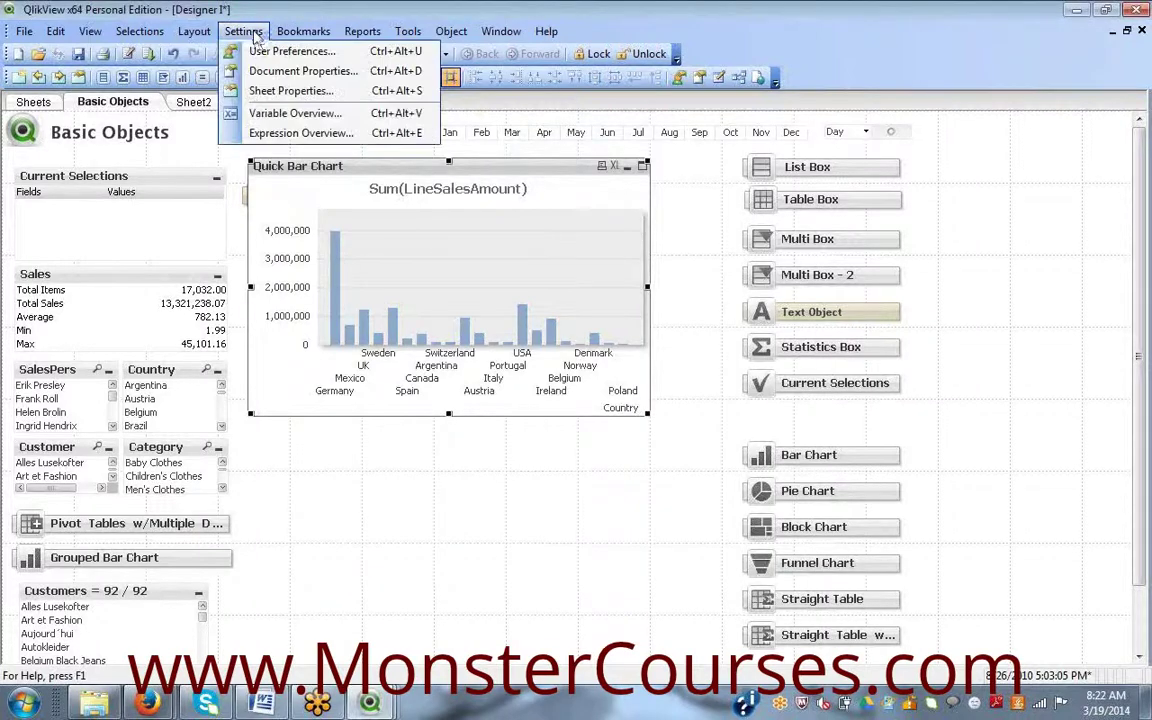
pyautogui.click(285, 114)
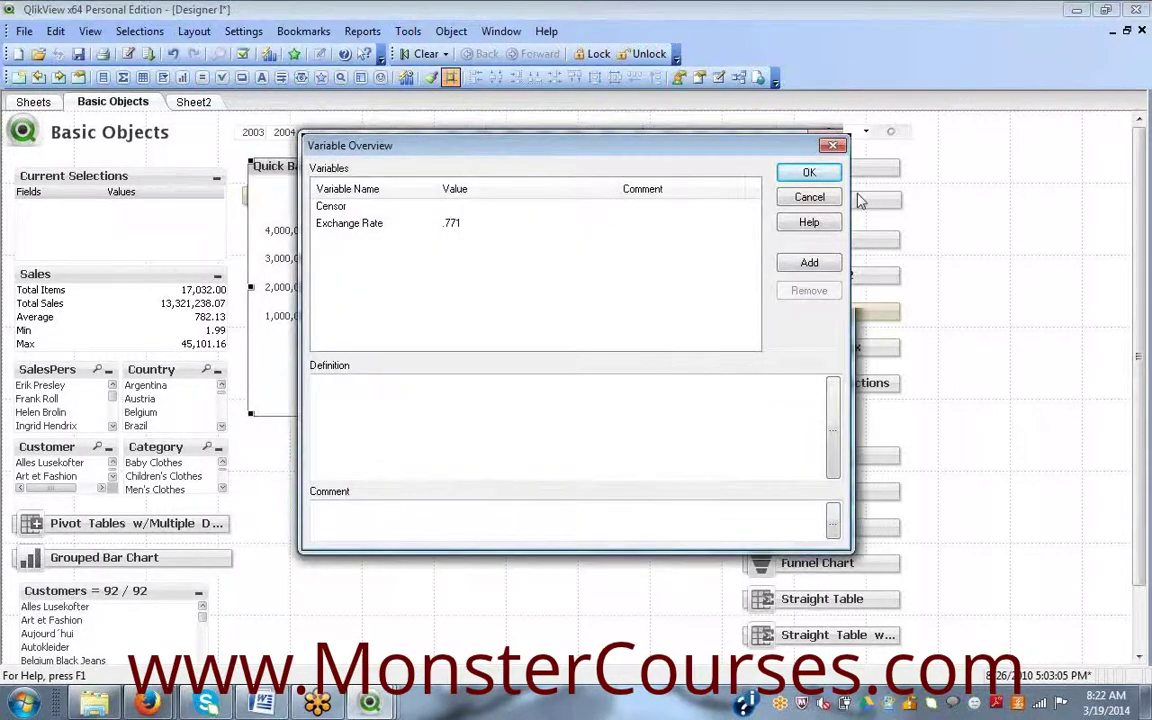
pyautogui.click(809, 262)
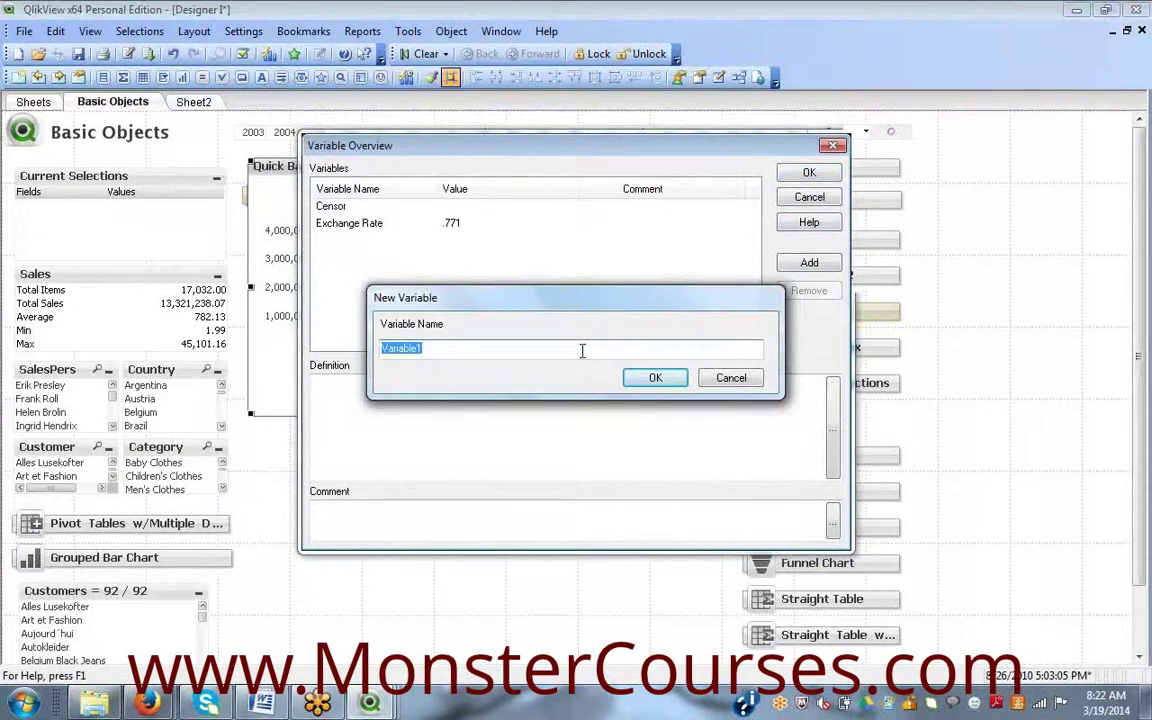
pyautogui.write('vlineamount')
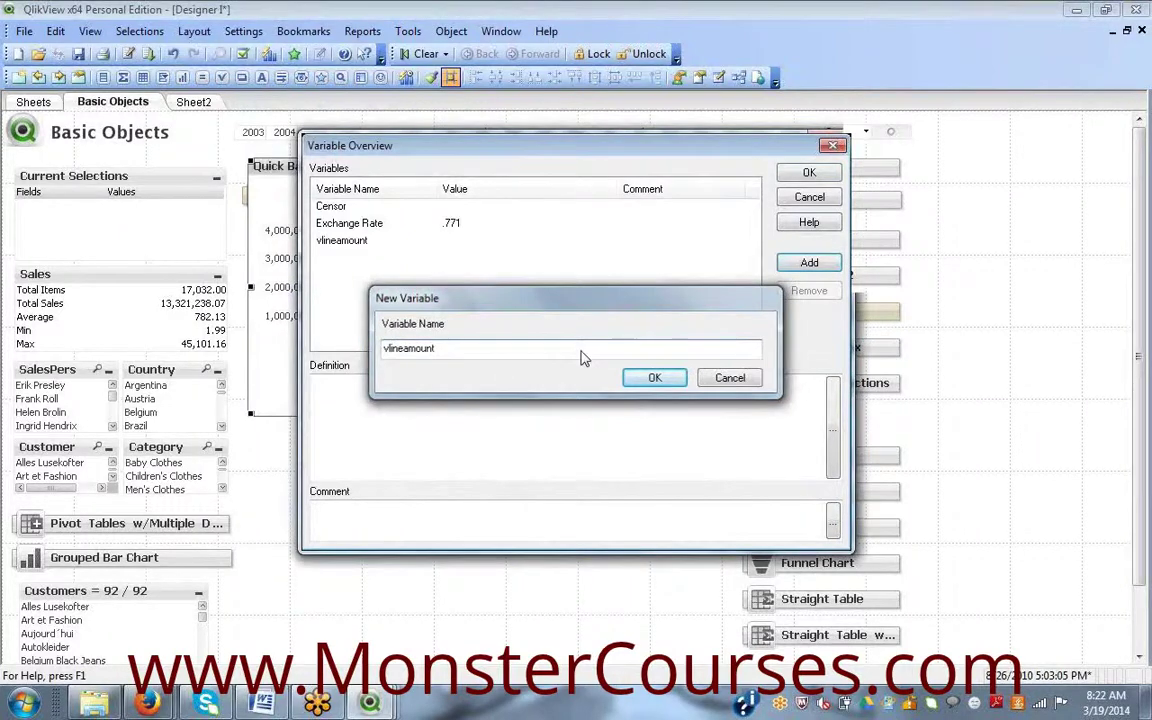
pyautogui.press('Return')
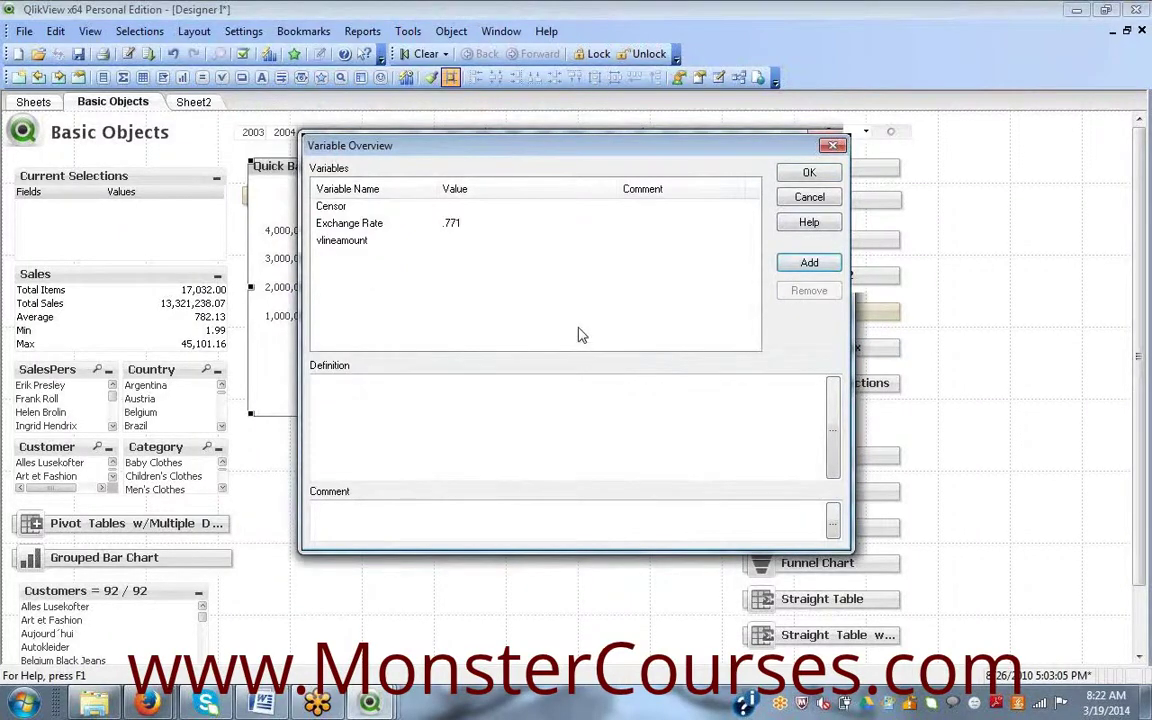
# - Define the vlineamount variable as the copied expression Sum(LineSalesAmount) and save the variable changes
pyautogui.click(344, 245)
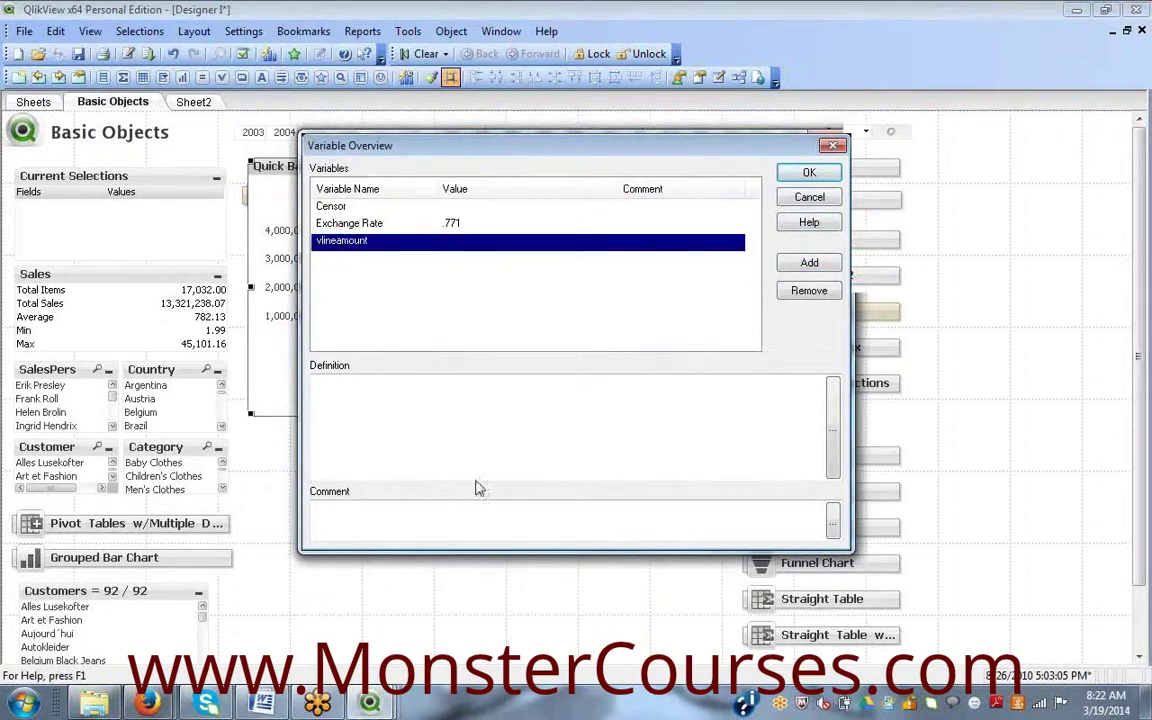
pyautogui.hotkey('ctrl', 'v')
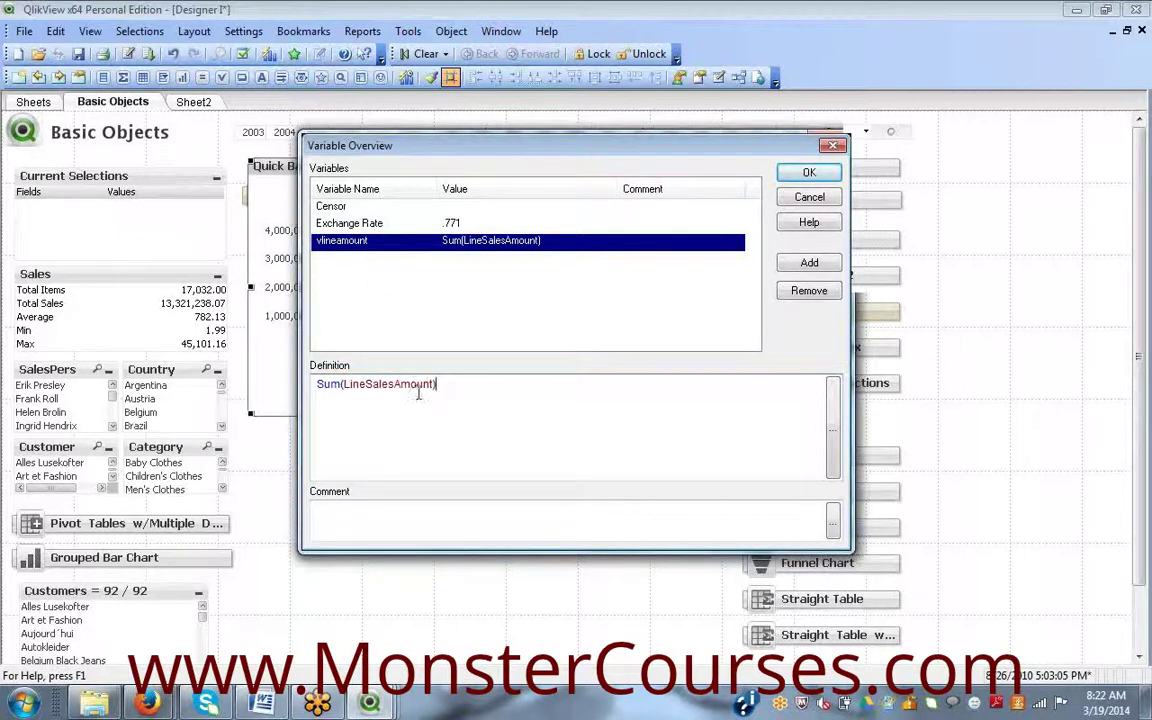
pyautogui.click(826, 174)
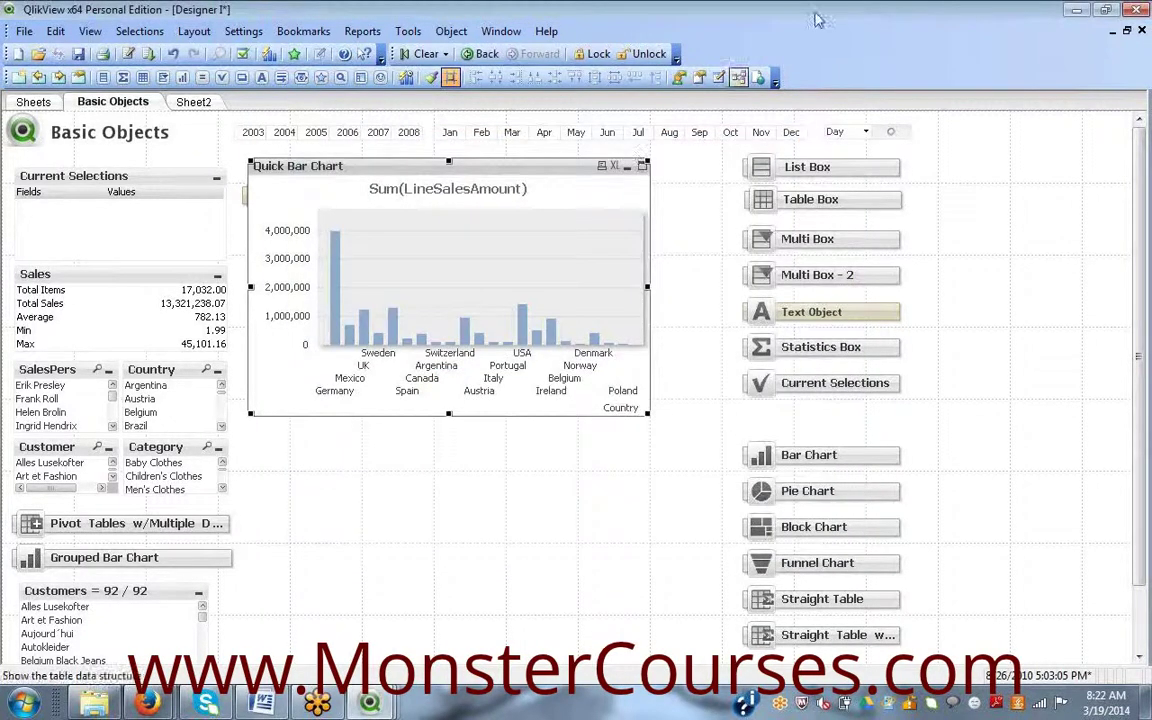
# - Replace the Quick Bar Chart's expression definition with =$(vlineamount) in the expression editor
pyautogui.rightClick(463, 195)
pyautogui.click(514, 205)
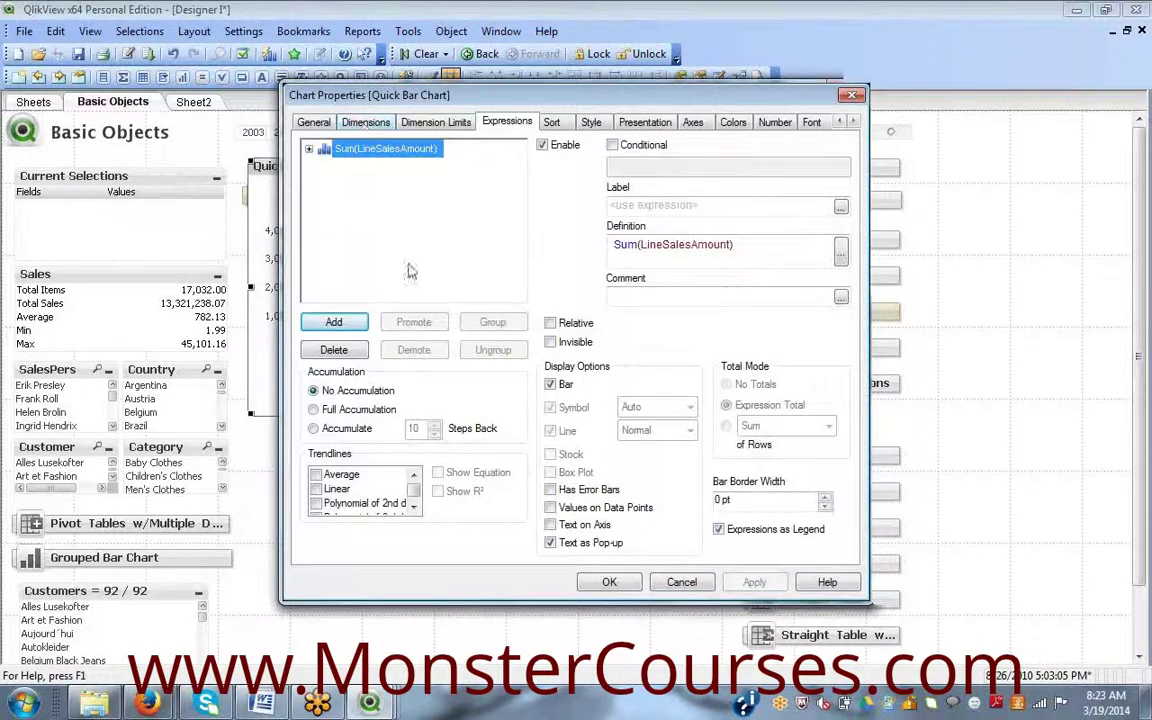
pyautogui.click(838, 251)
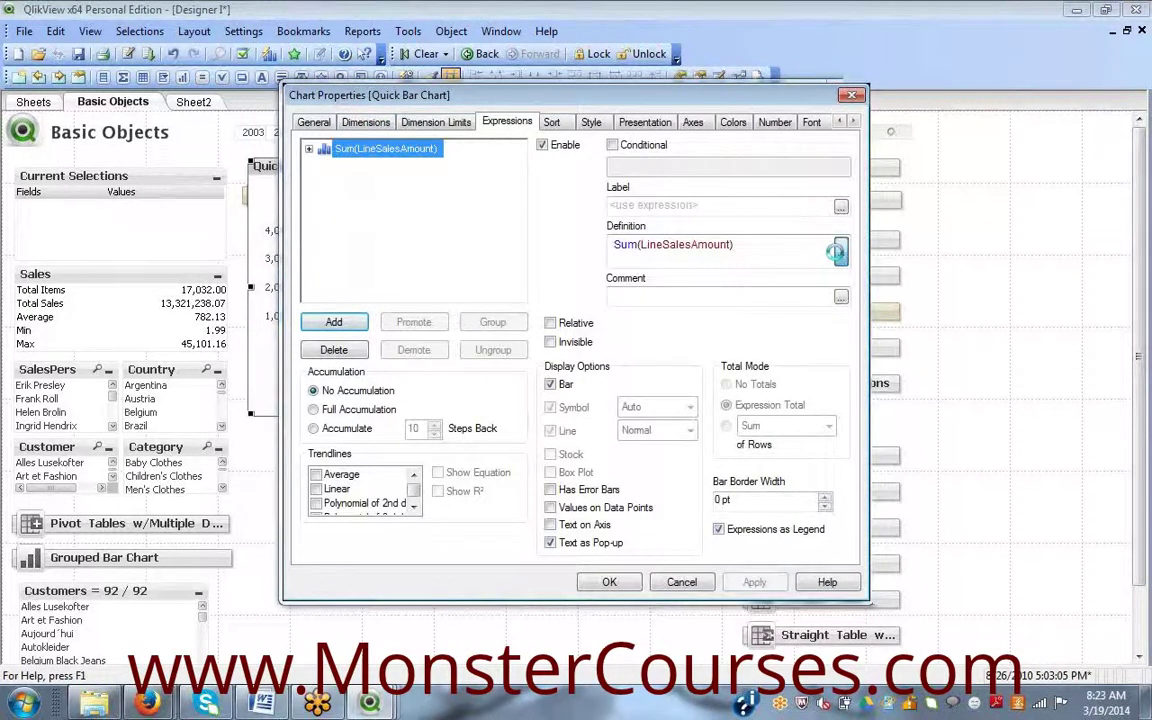
pyautogui.hotkey('ctrl', 'a')
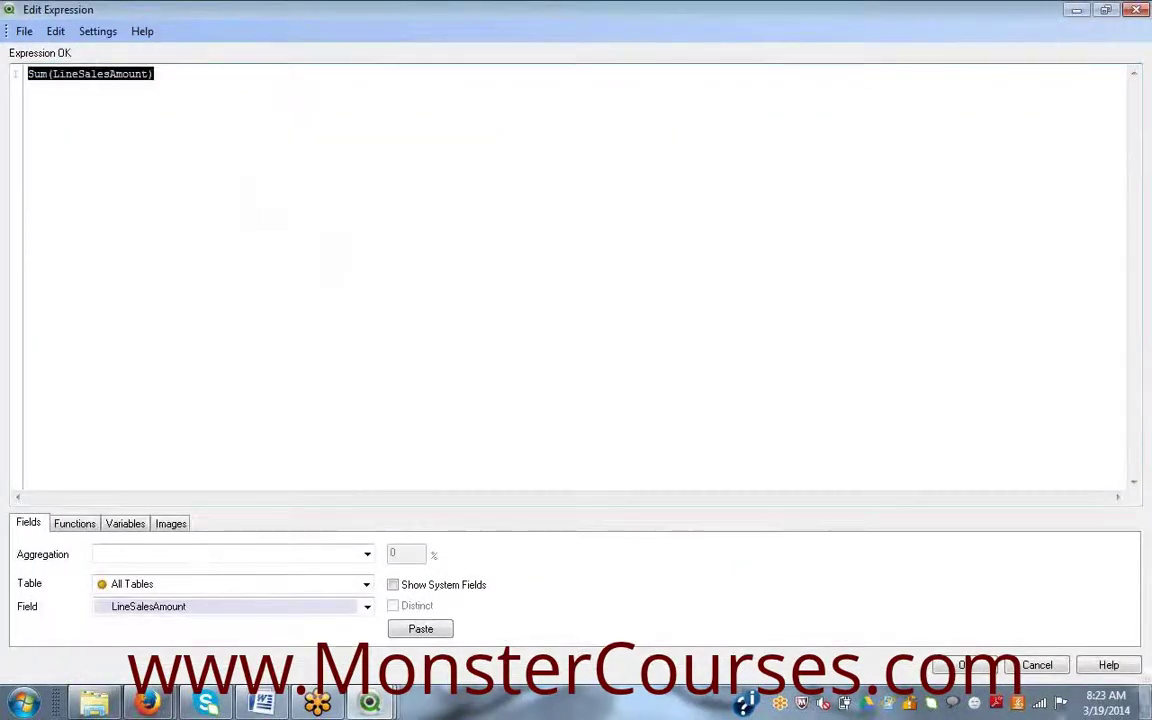
pyautogui.press('BackSpace')
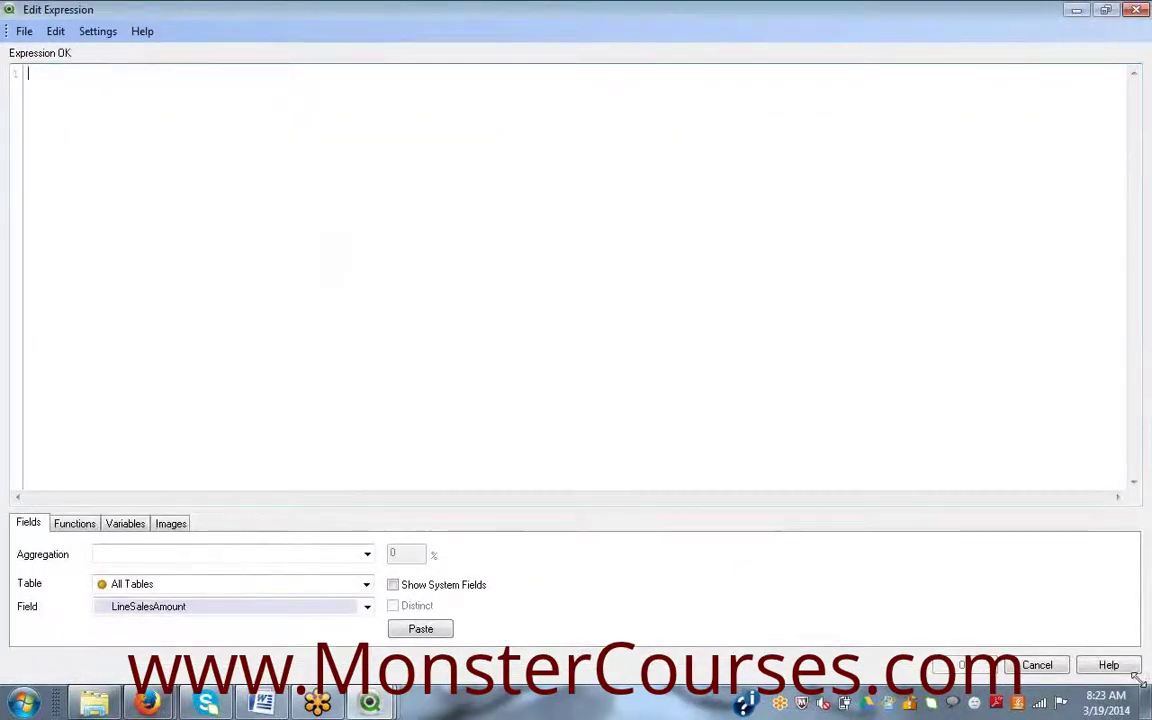
pyautogui.write('=')
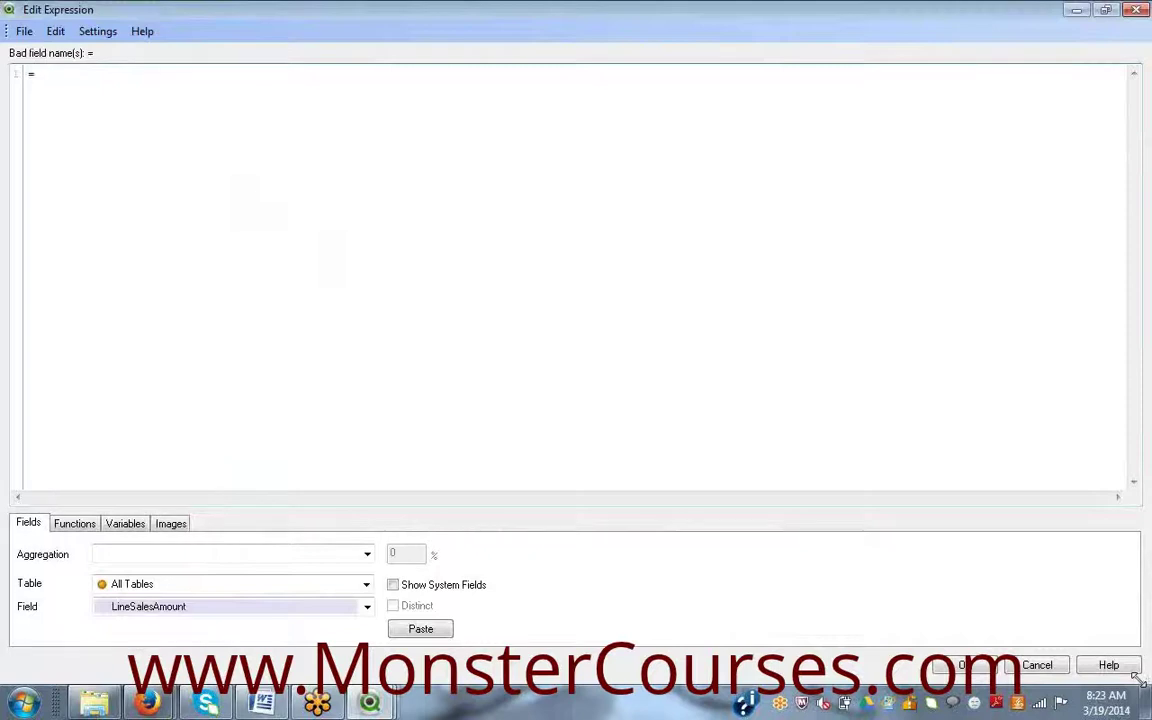
pyautogui.write('$(vLine')
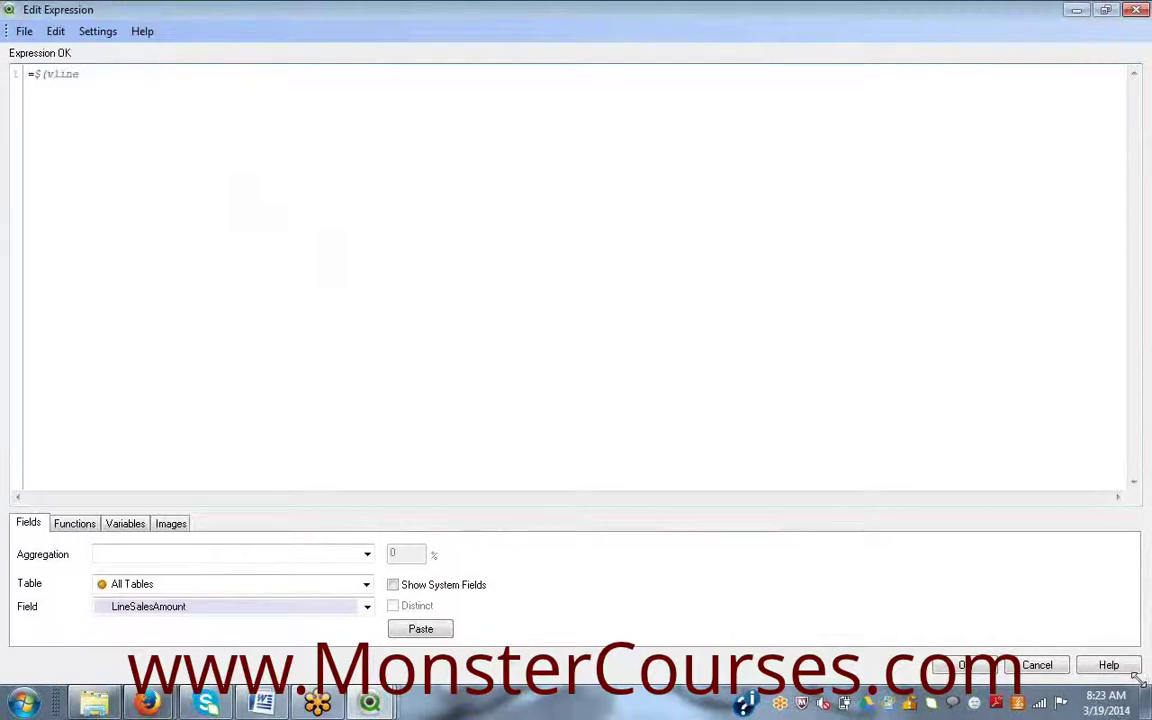
pyautogui.write('Amount)')
# - Look up vlineamount among the expression editor's variables, then accept the =$(vlineamount) expression and apply it to the chart
pyautogui.click(130, 525)
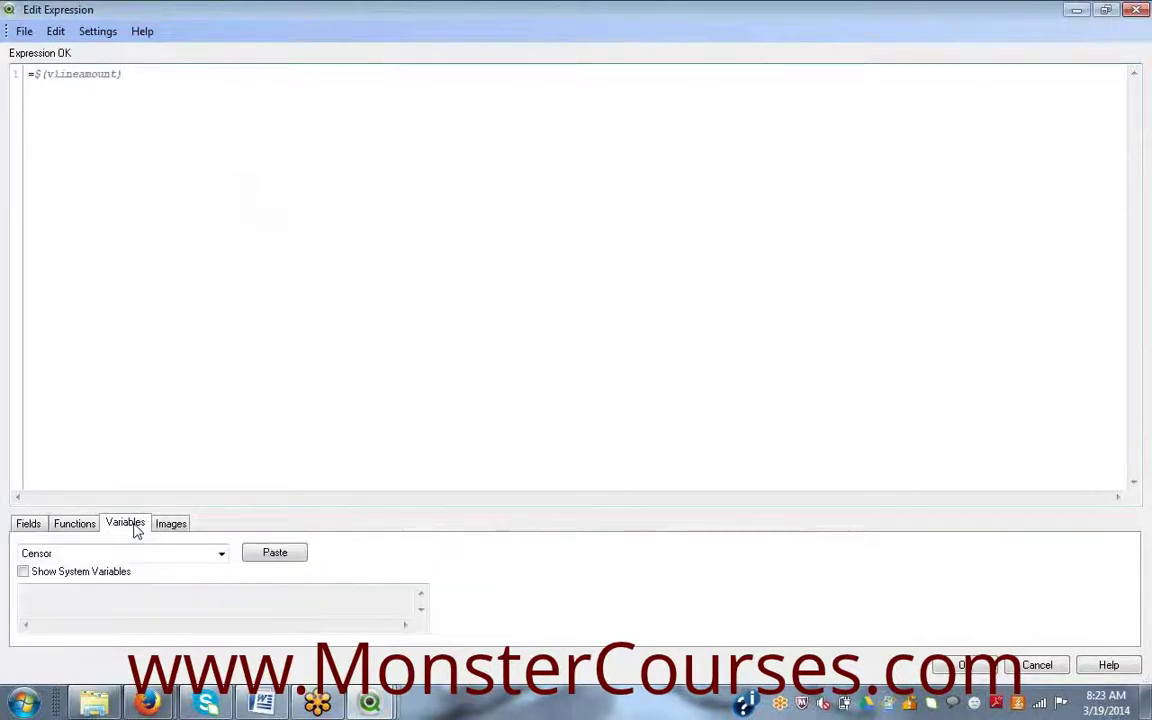
pyautogui.click(221, 555)
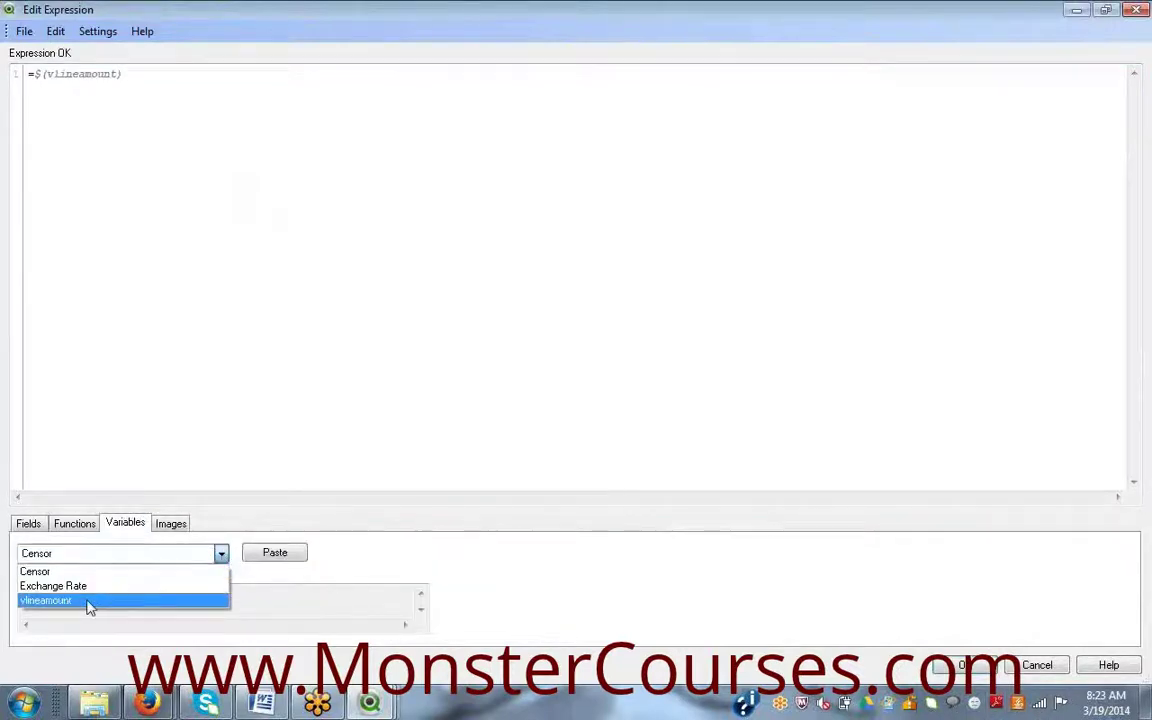
pyautogui.click(88, 601)
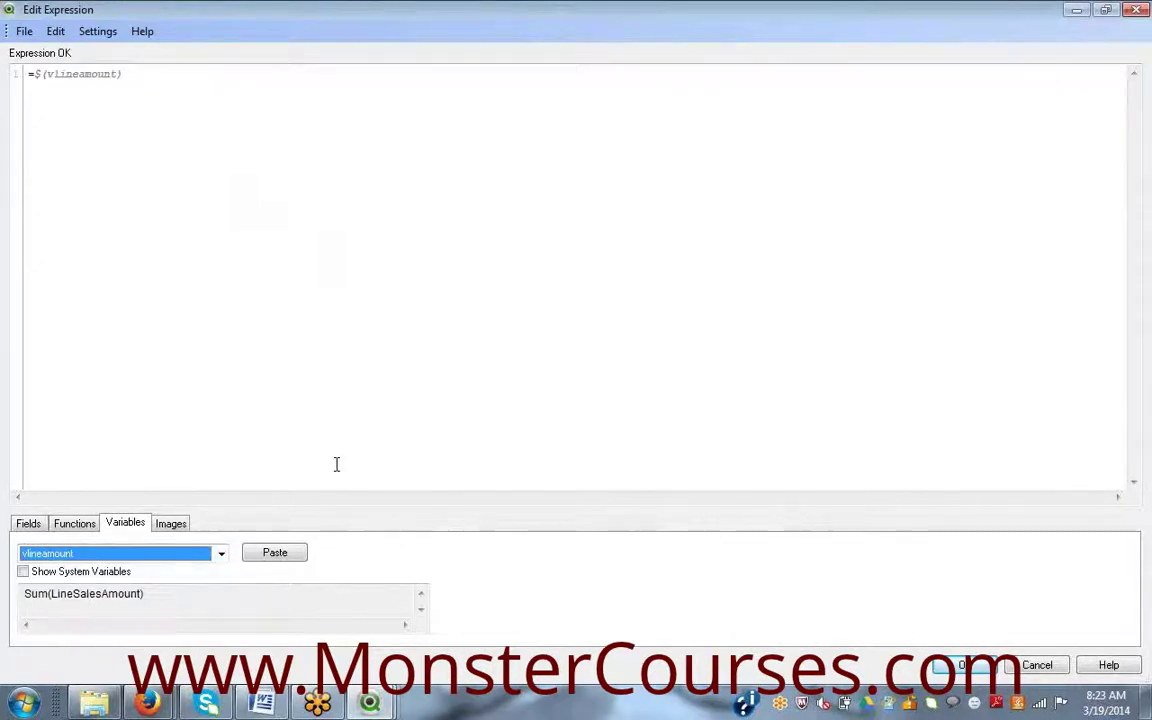
pyautogui.doubleClick(88, 73)
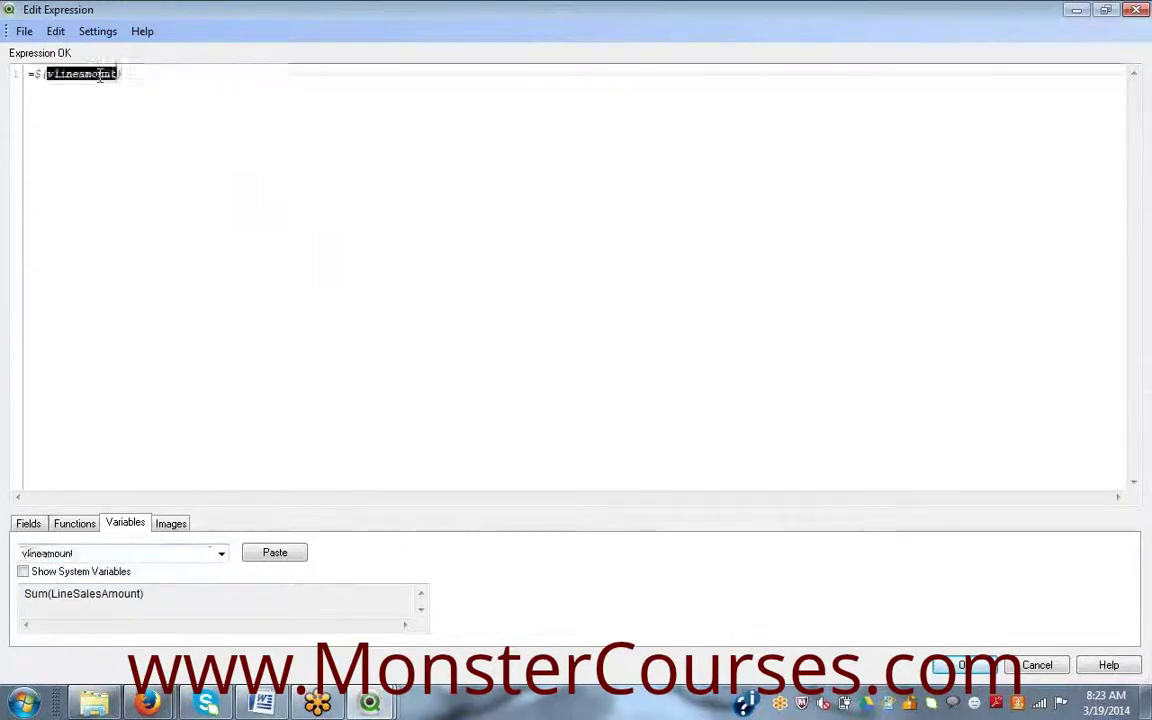
pyautogui.click(296, 553)
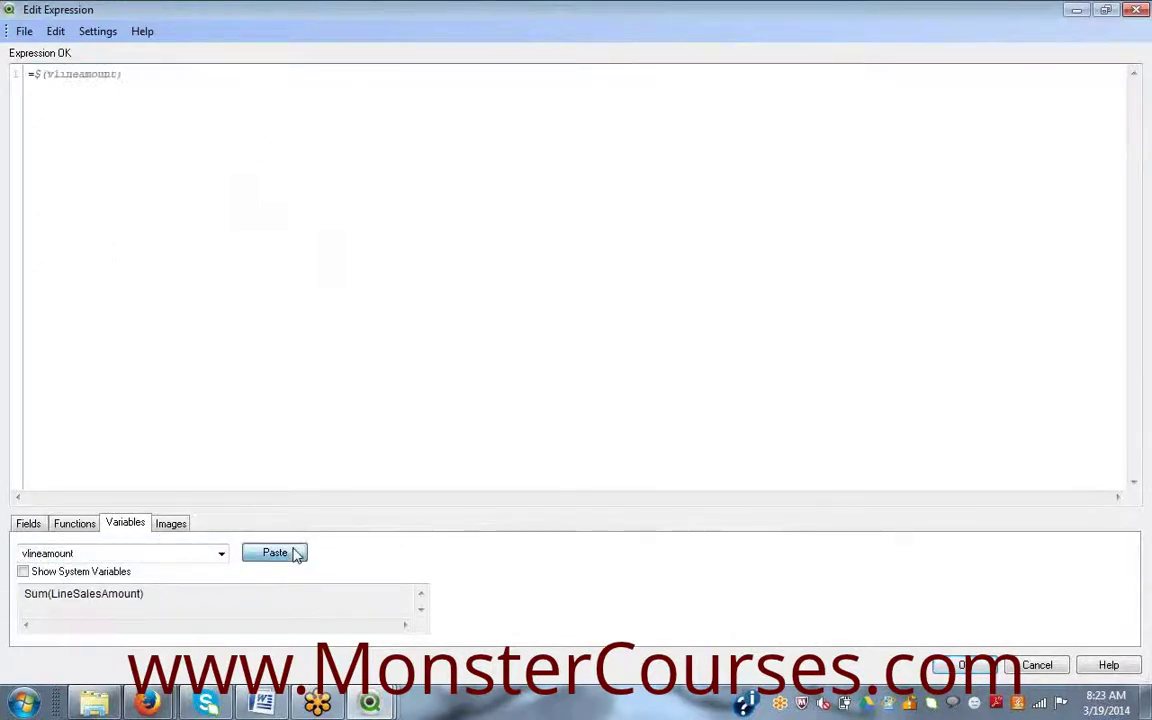
pyautogui.click(147, 78)
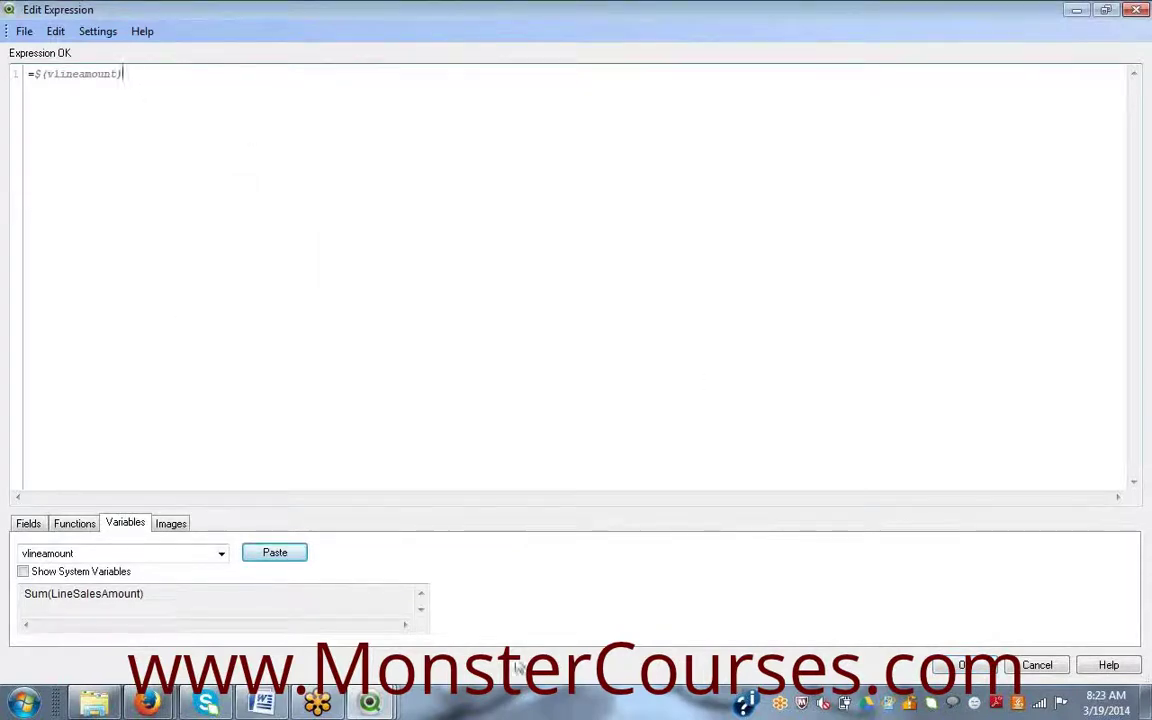
pyautogui.click(955, 666)
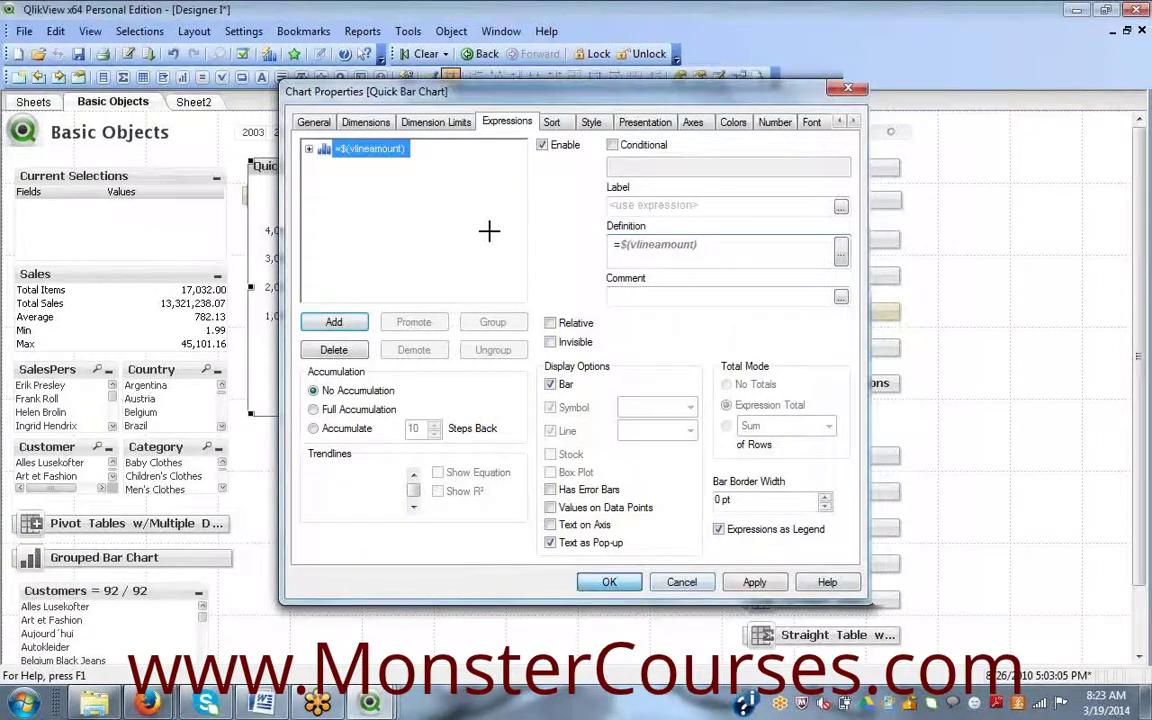
pyautogui.press('Return')
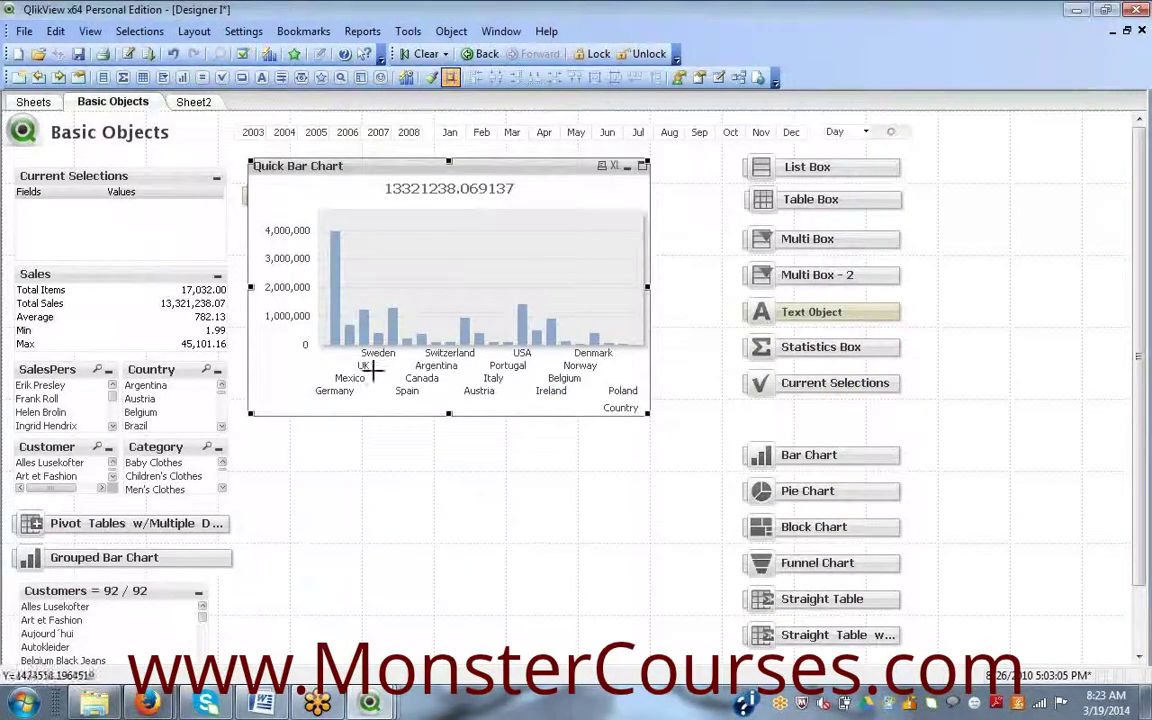
# - Label the Quick Bar Chart's expression "line amount"
pyautogui.rightClick(533, 214)
pyautogui.click(560, 219)
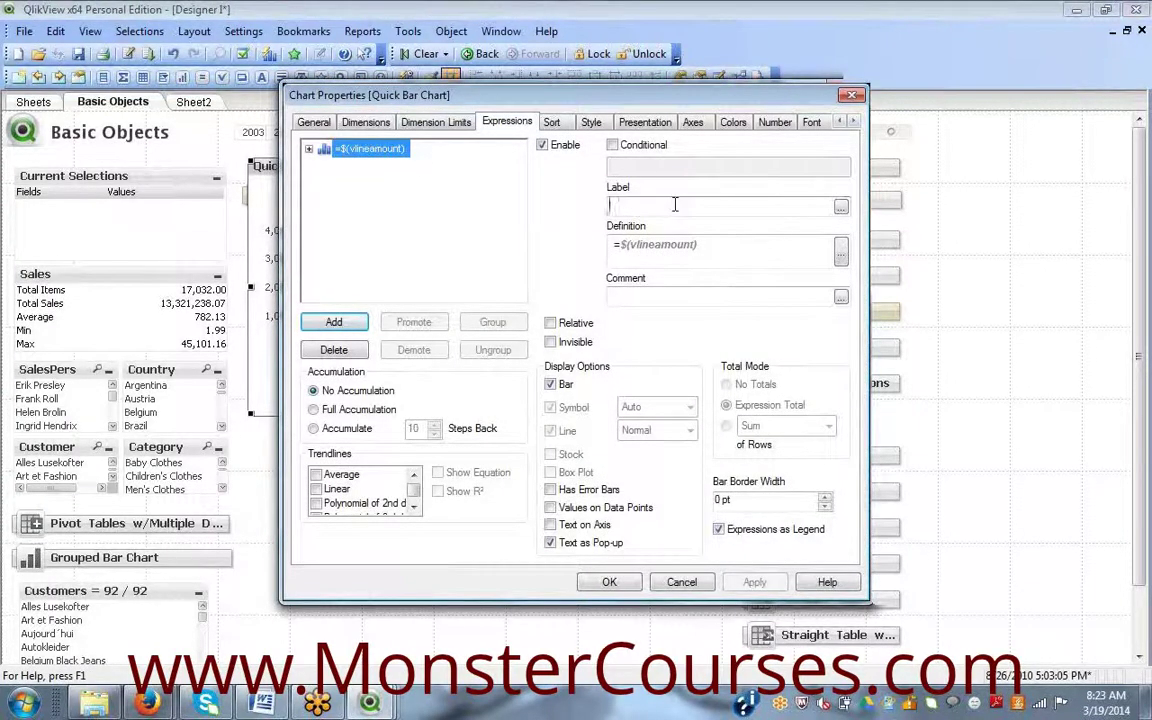
pyautogui.click(682, 210)
pyautogui.write('l')
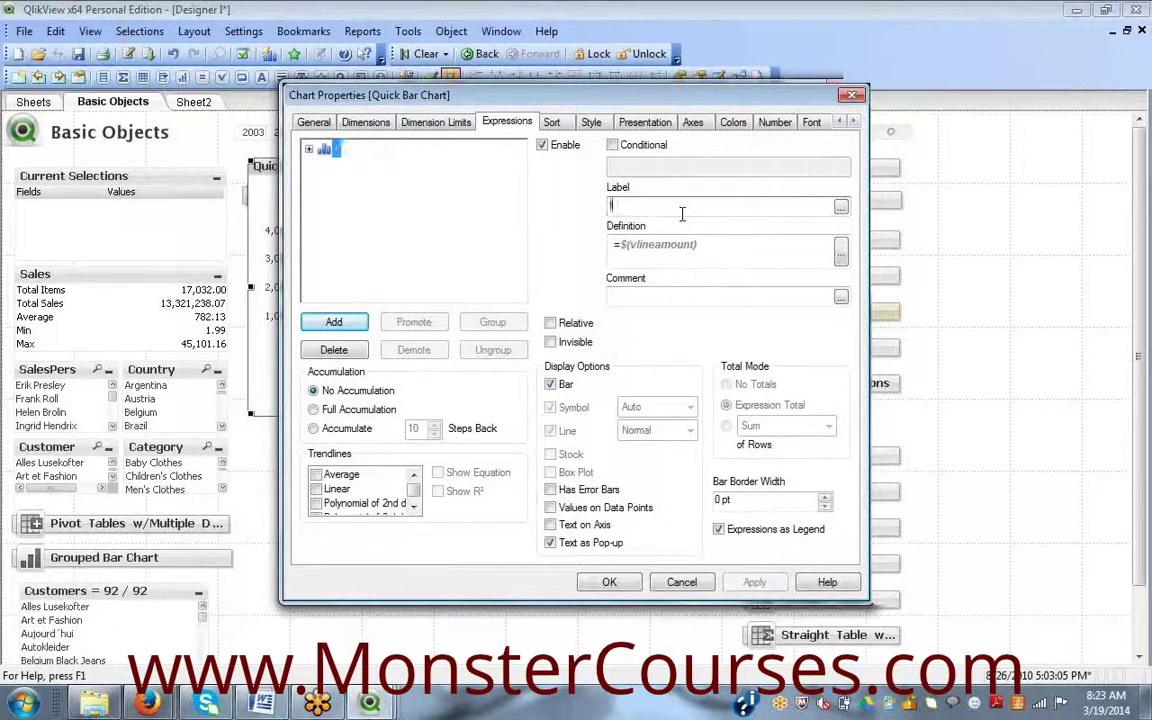
pyautogui.write('ine amount')
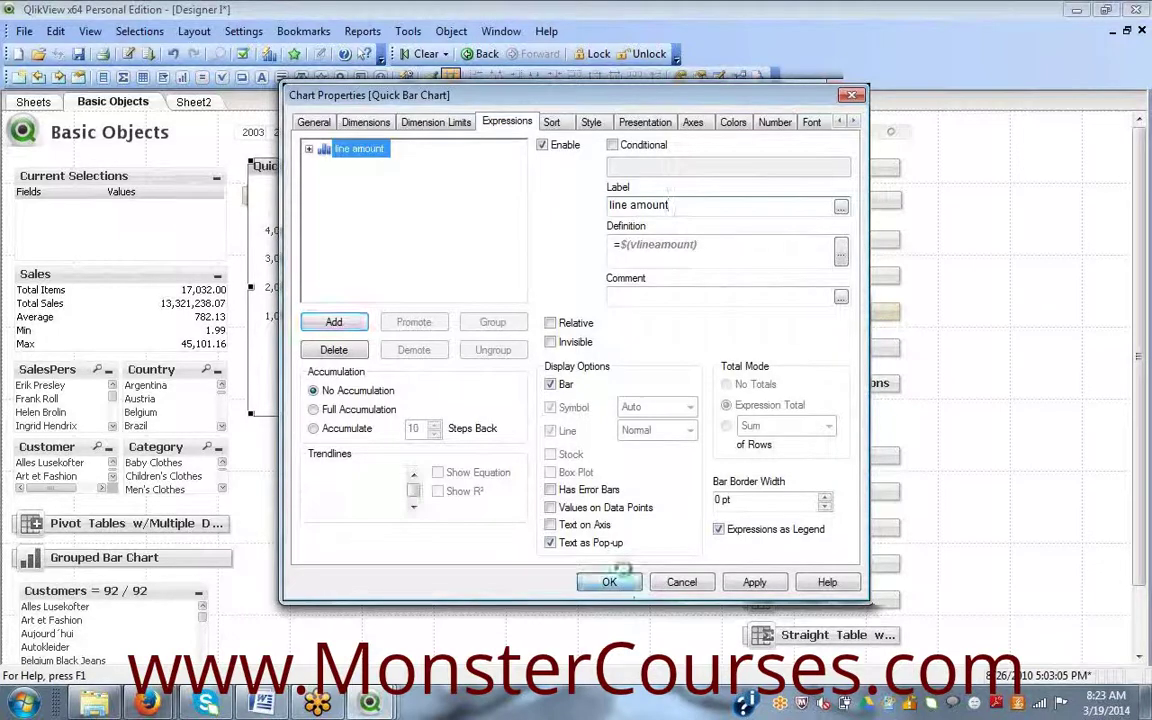
pyautogui.click(610, 582)
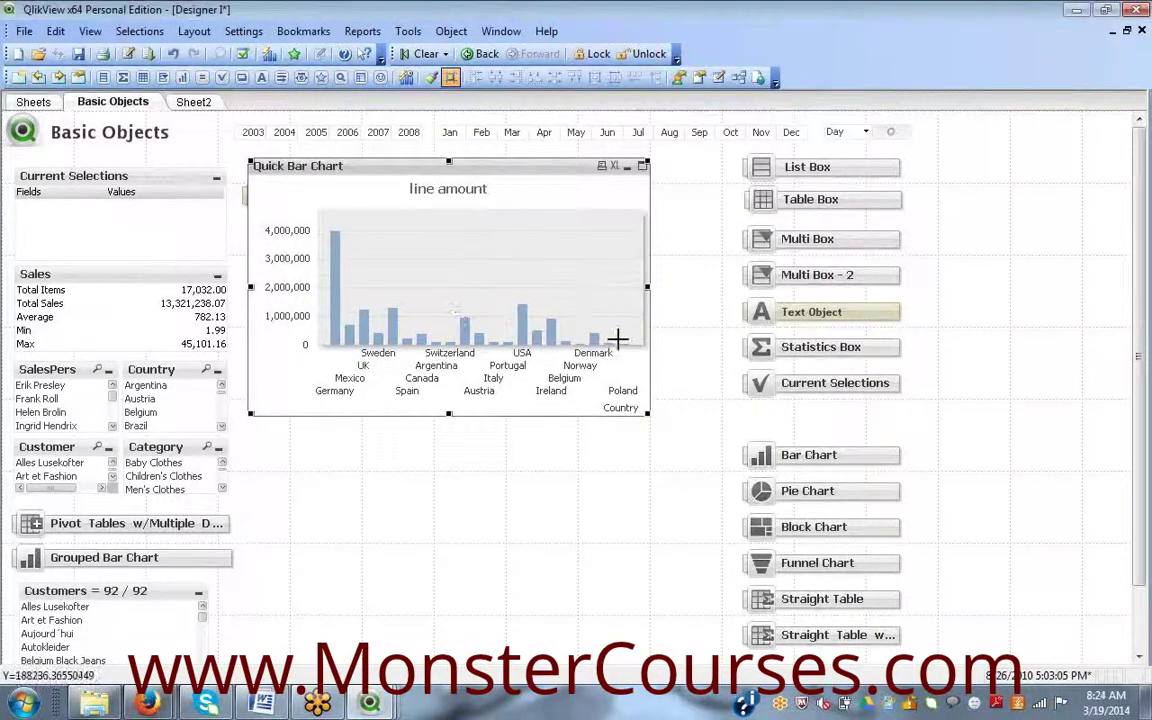
# - Review the definition of the vlineamount variable in Variable Overview and close it
pyautogui.click(243, 31)
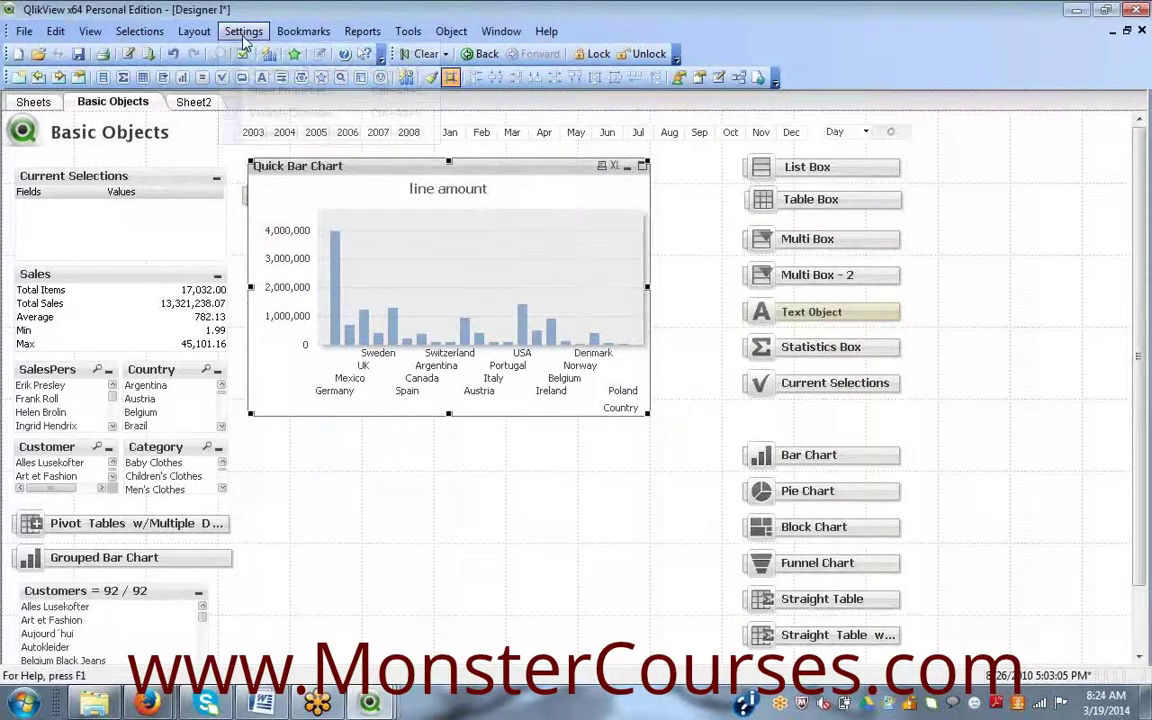
pyautogui.click(271, 114)
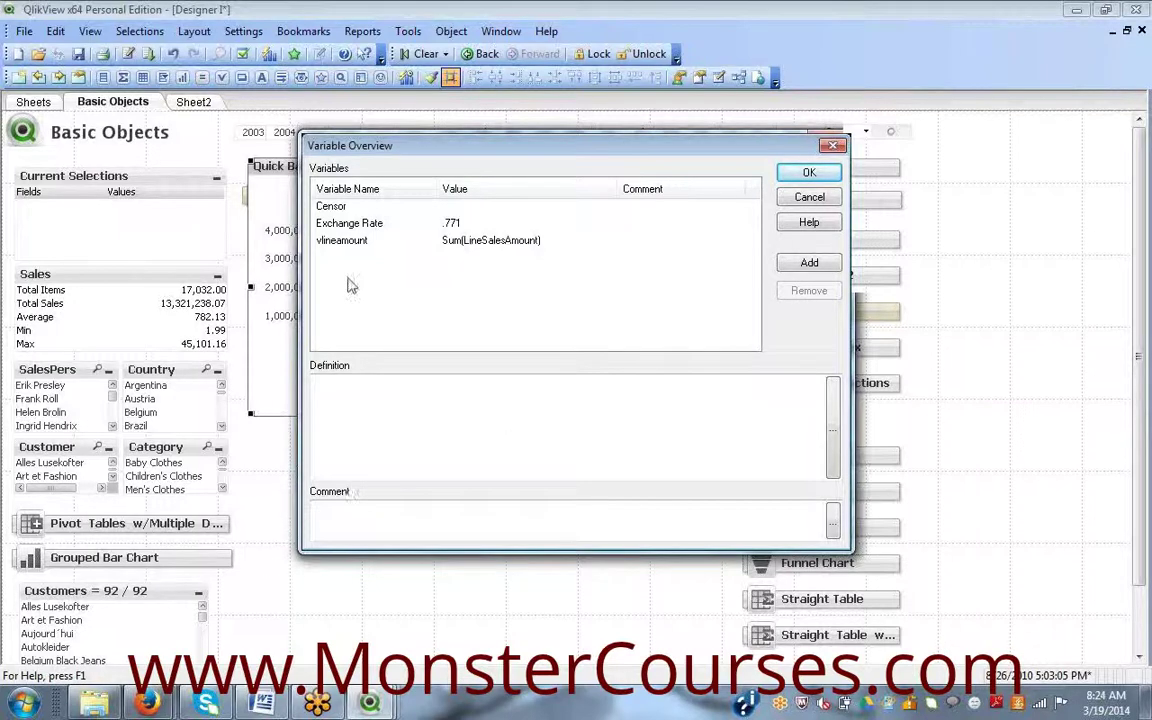
pyautogui.click(320, 243)
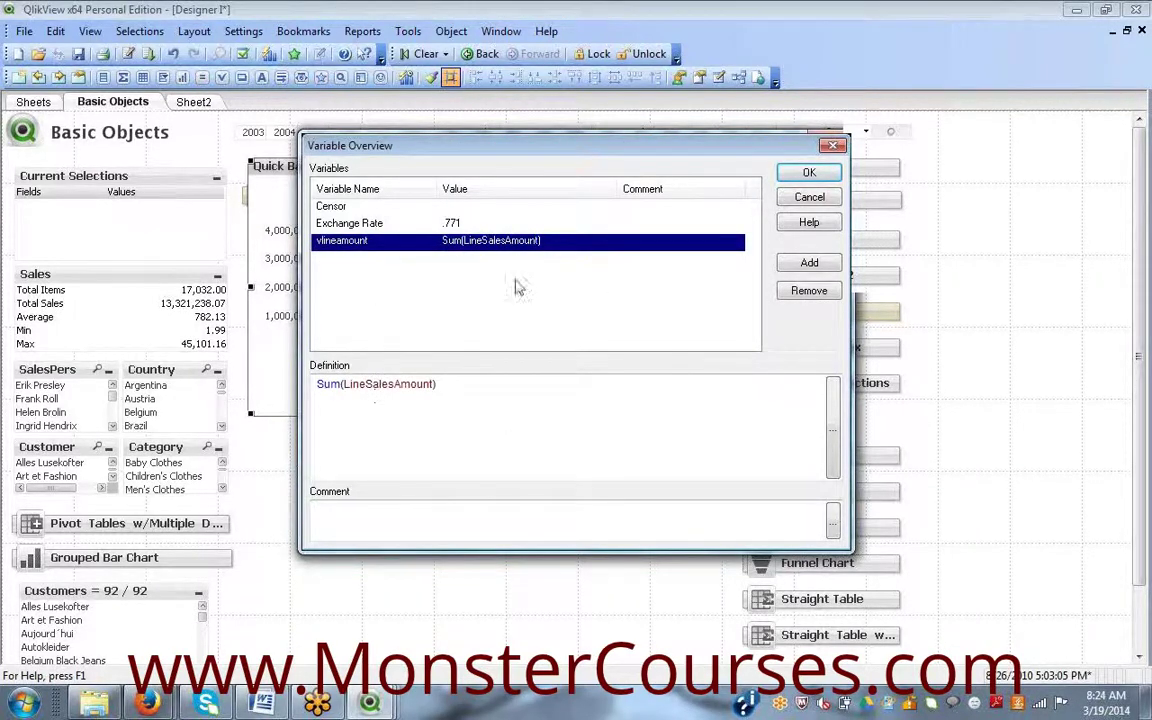
pyautogui.moveTo(466, 386); pyautogui.dragTo(268, 384)
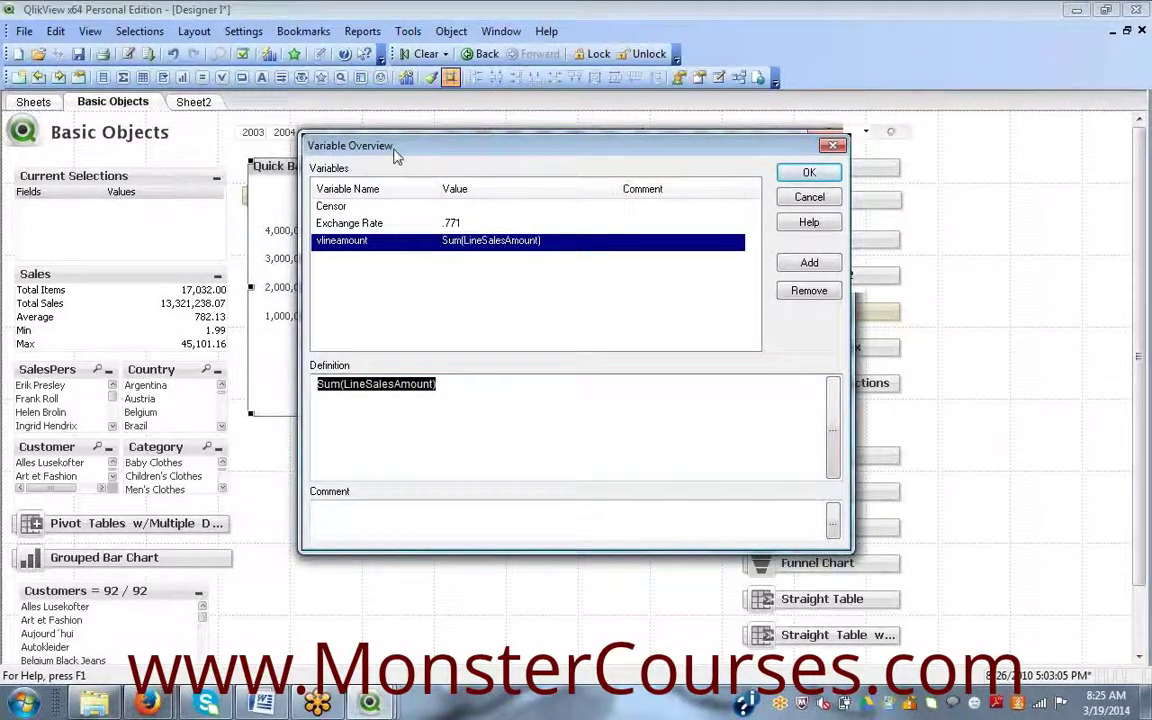
pyautogui.click(808, 173)
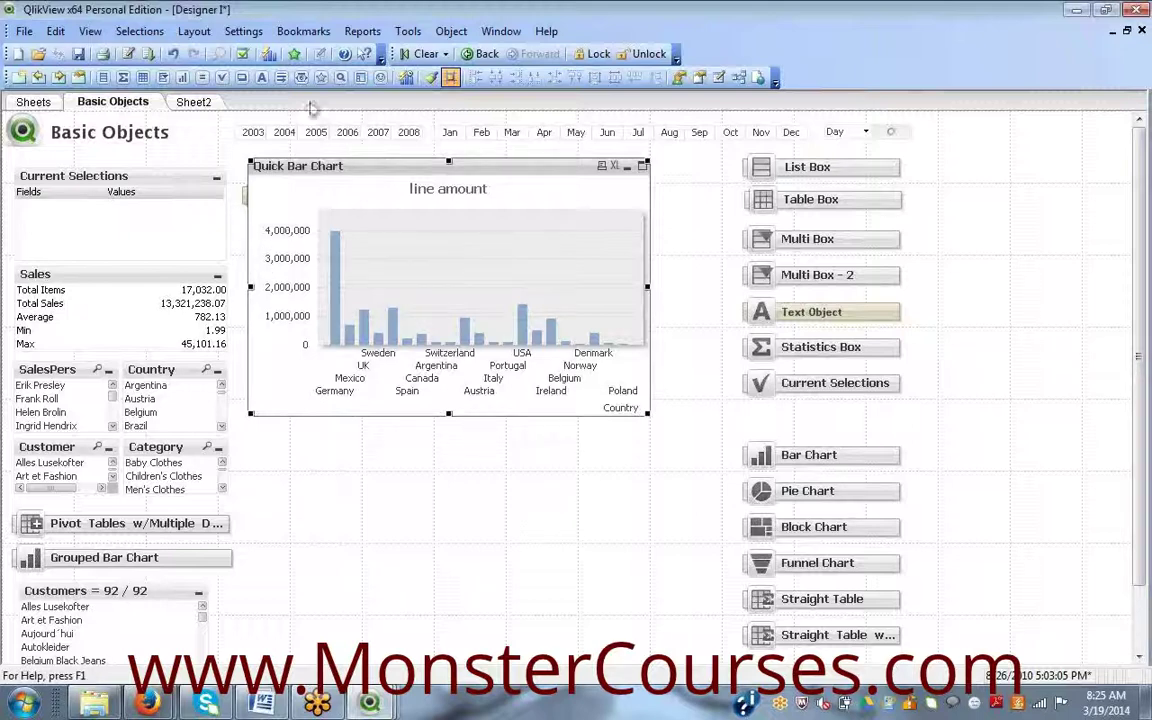
# - Open Expression Overview and examine the chart expressions used throughout the document
pyautogui.click(243, 31)
pyautogui.click(296, 129)
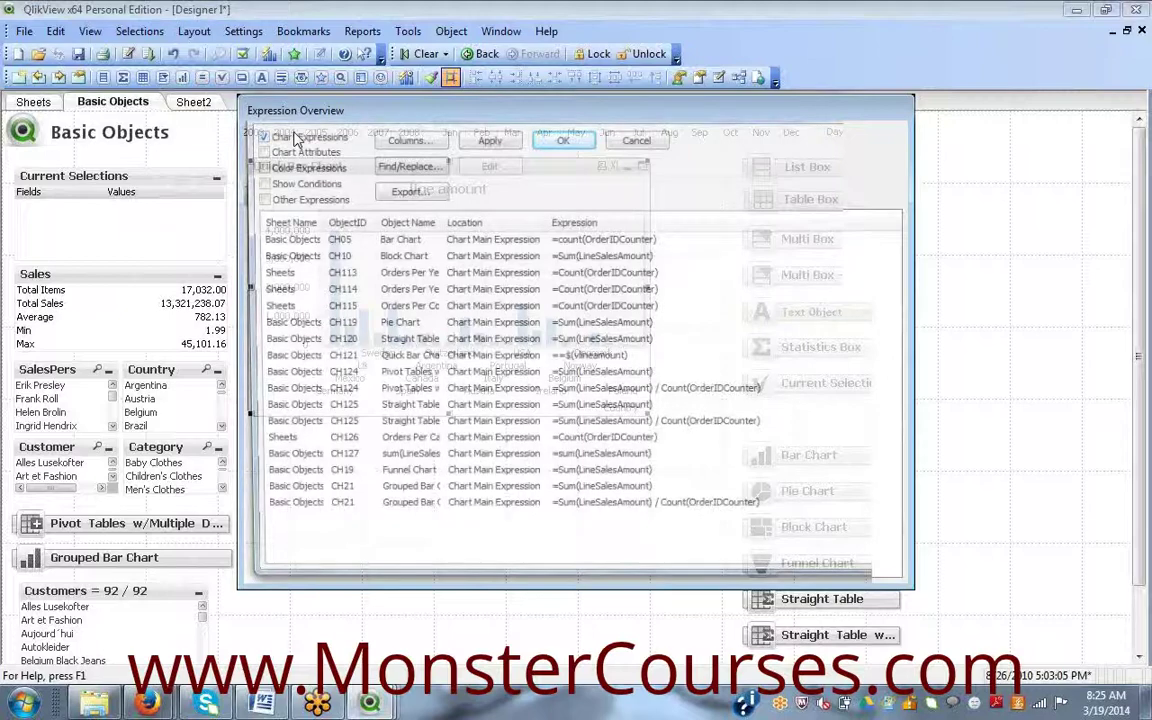
pyautogui.moveTo(901, 117); pyautogui.dragTo(634, 120)
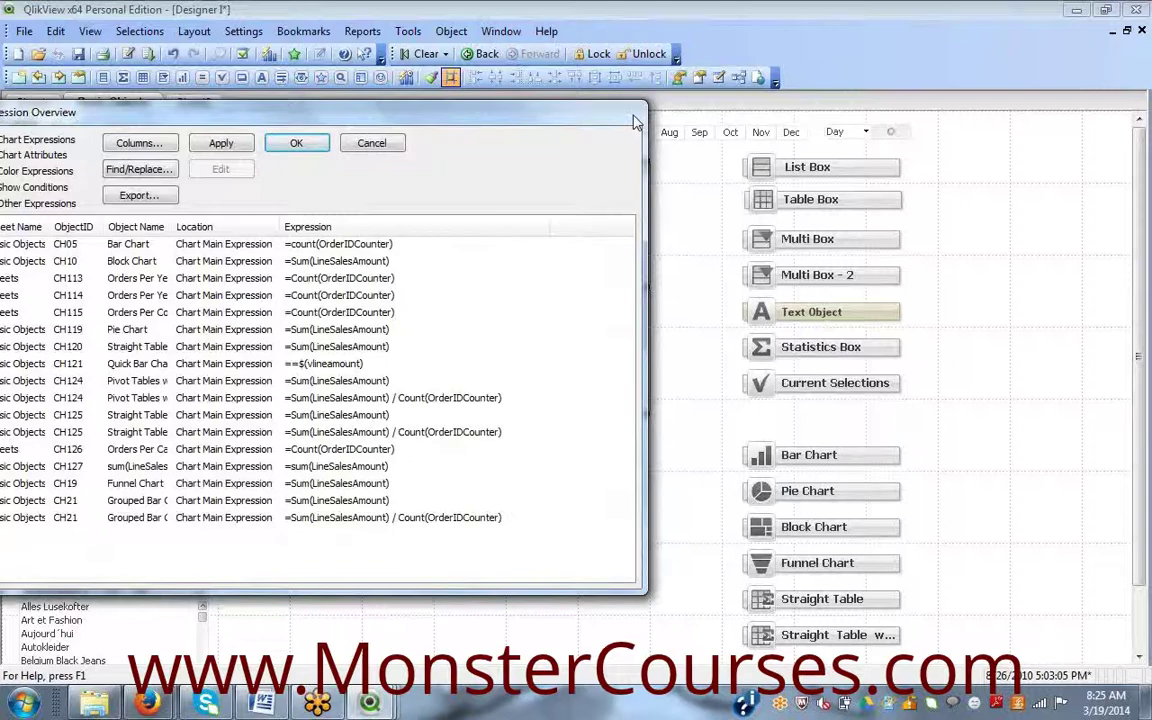
pyautogui.moveTo(634, 117); pyautogui.dragTo(900, 112)
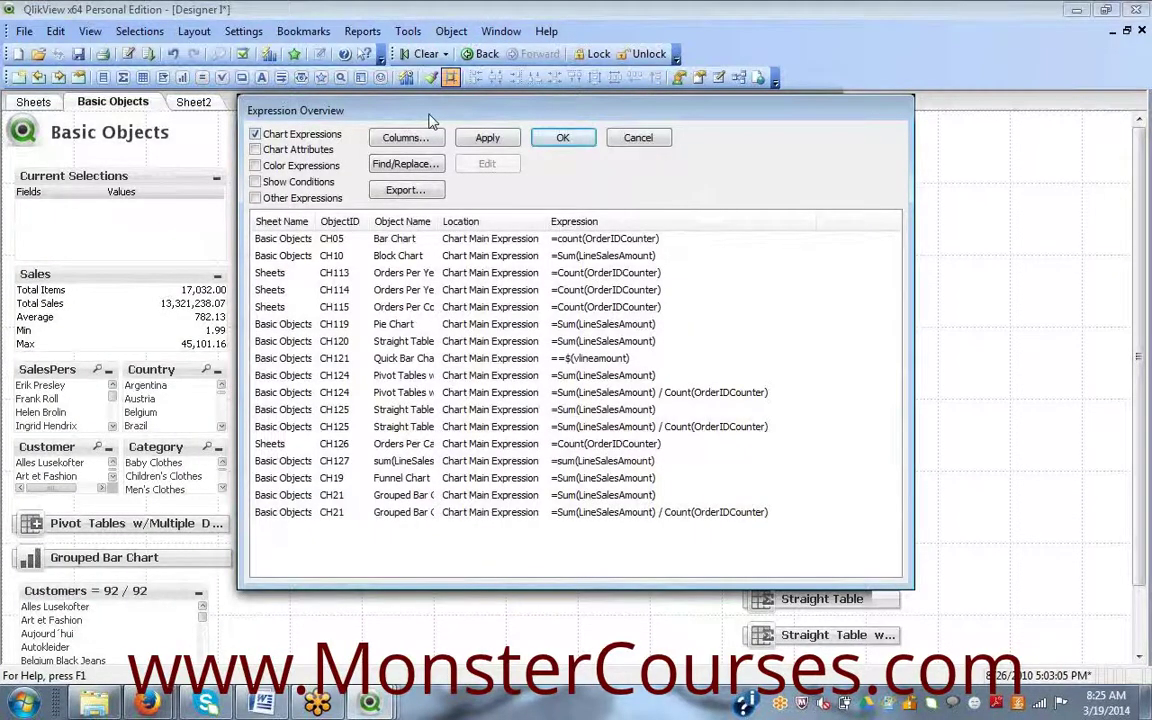
# - Compare the LineSalesAmount-based chart expressions with the Quick Bar Chart's variable-based expression, and close Expression Overview without changes
pyautogui.moveTo(430, 118); pyautogui.dragTo(344, 61)
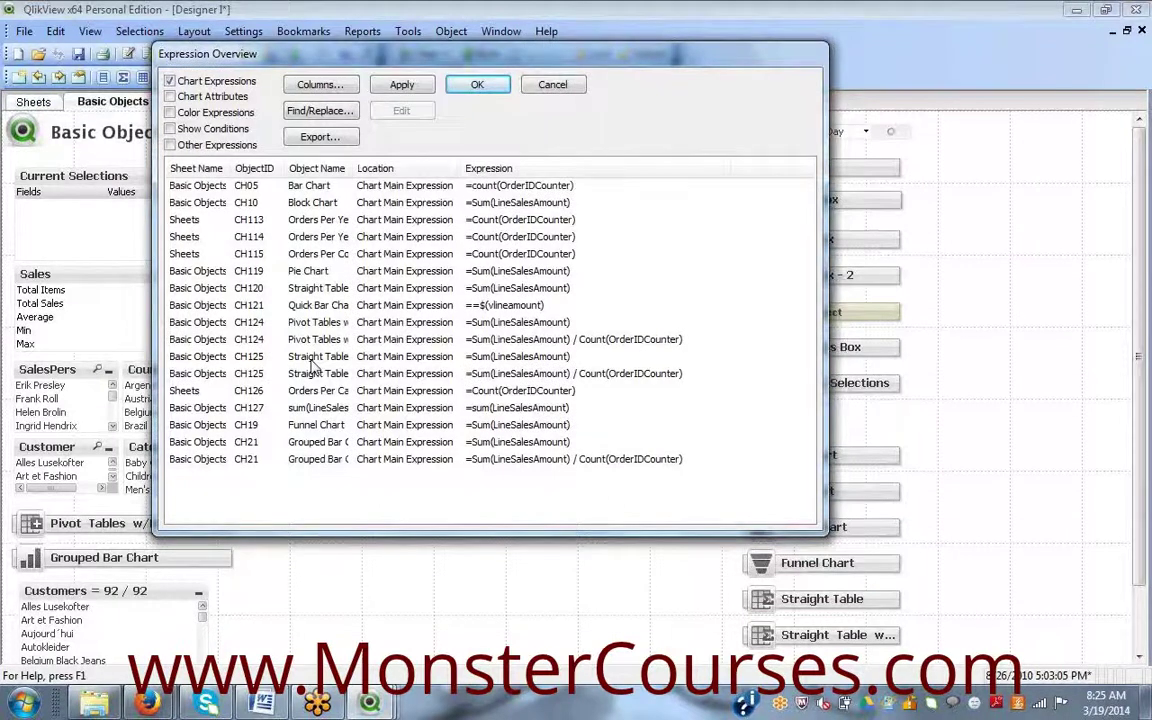
pyautogui.click(546, 328)
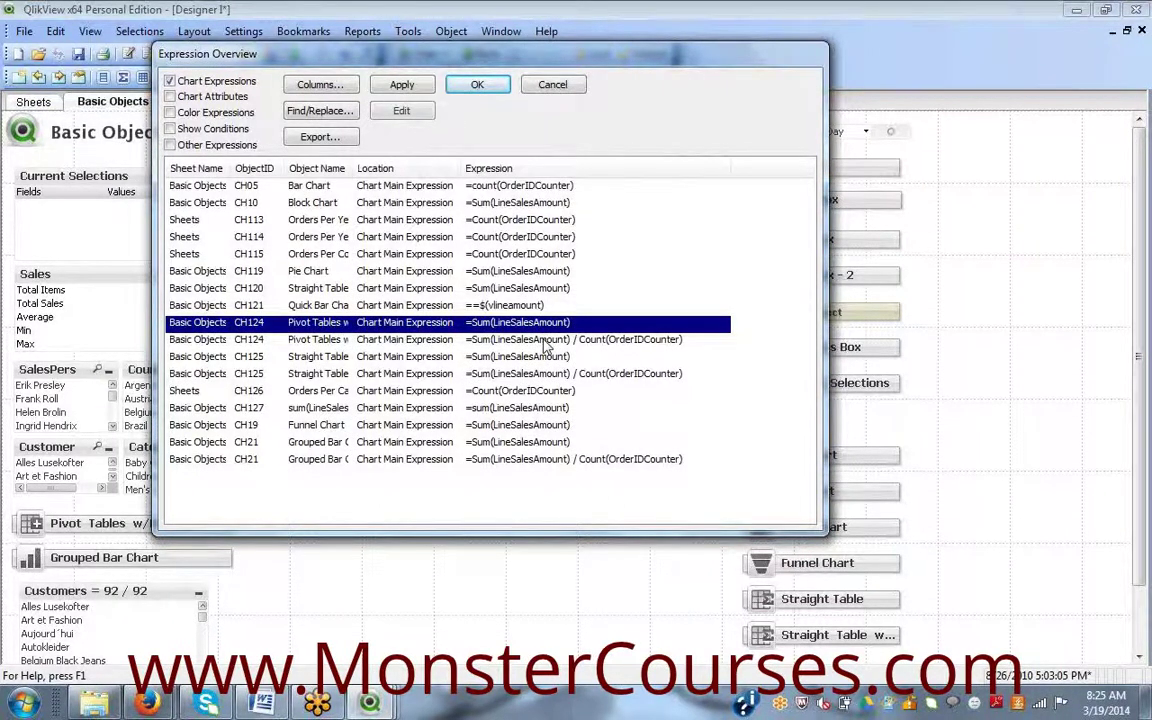
pyautogui.click(547, 357)
pyautogui.click(540, 425)
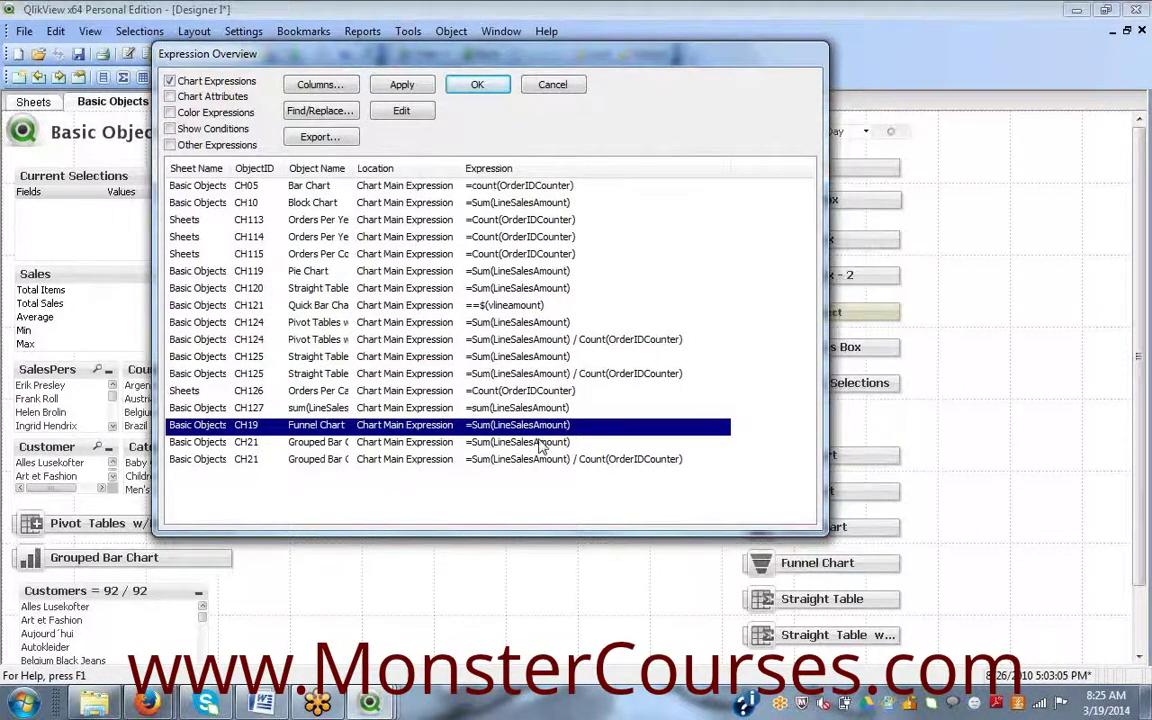
pyautogui.click(548, 442)
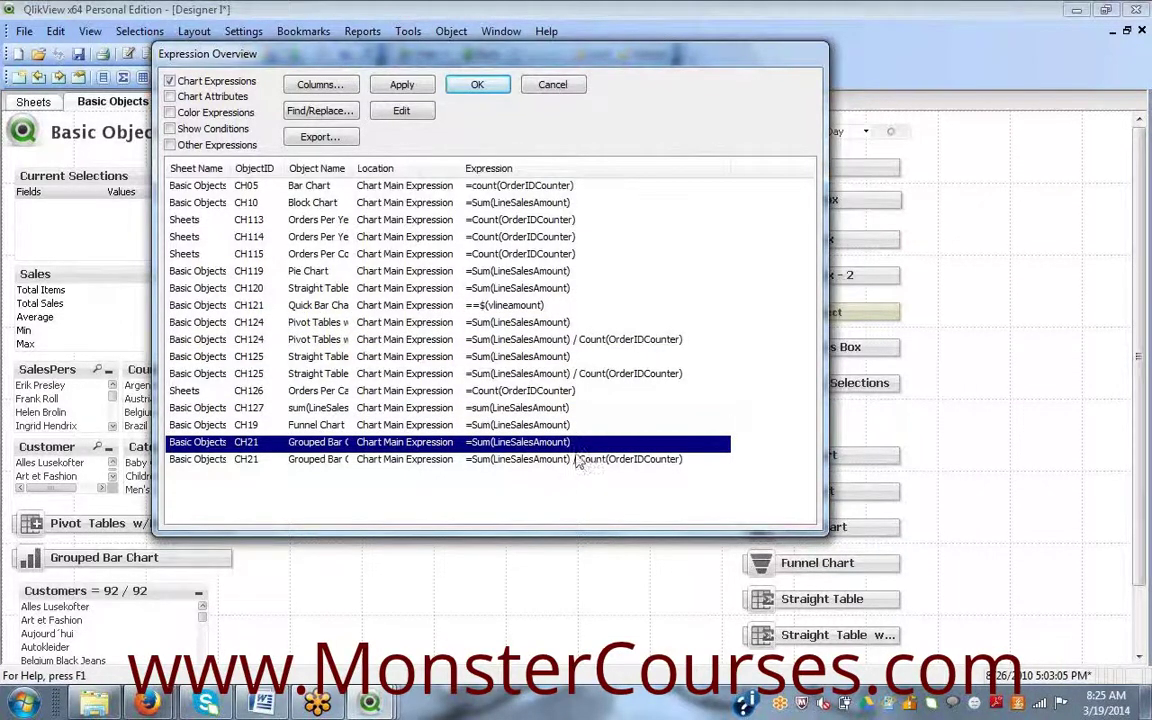
pyautogui.click(560, 288)
pyautogui.click(558, 254)
pyautogui.click(558, 271)
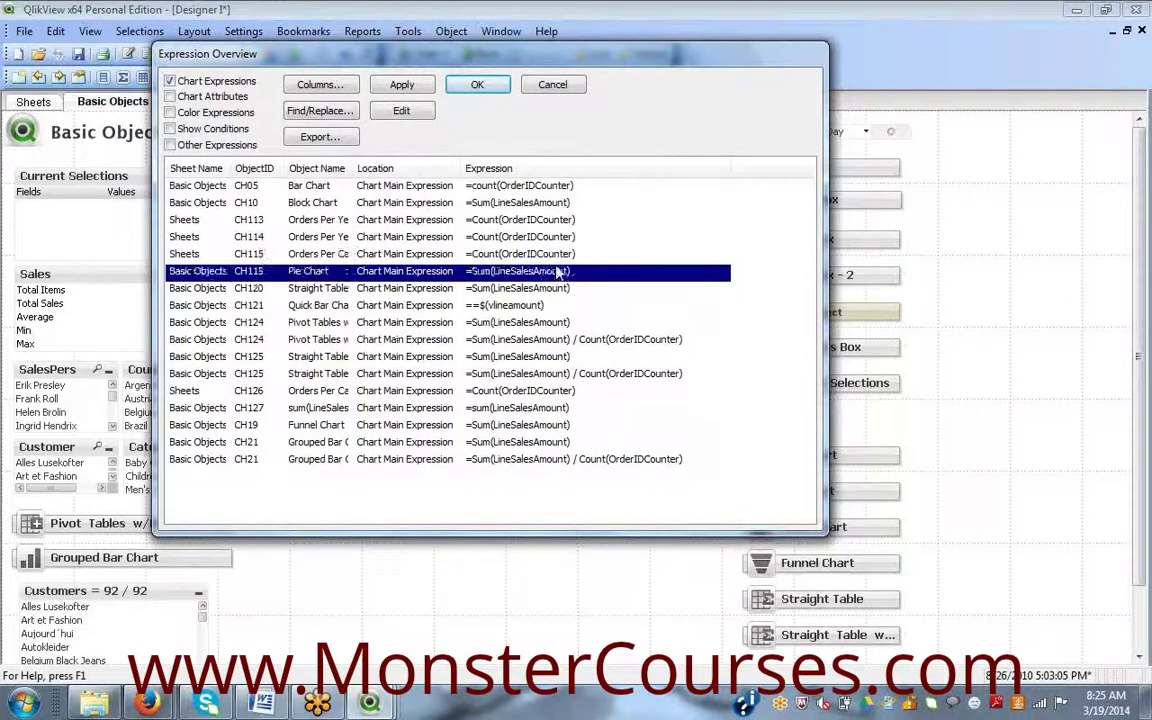
pyautogui.click(642, 202)
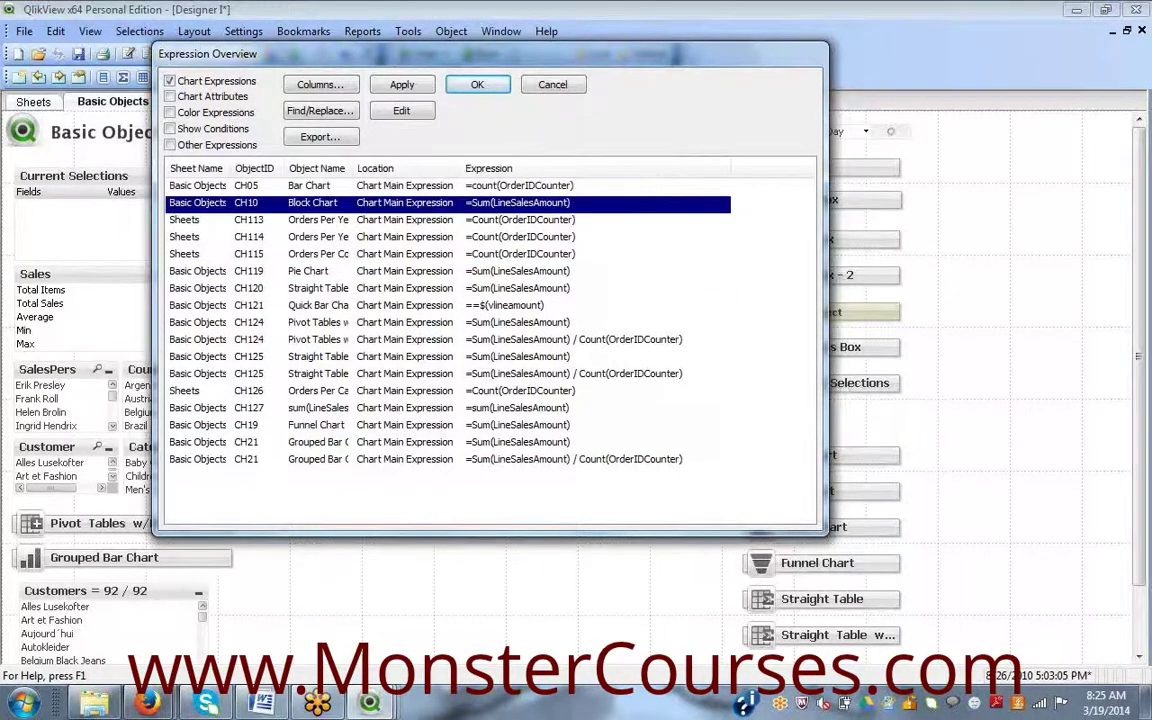
pyautogui.click(537, 308)
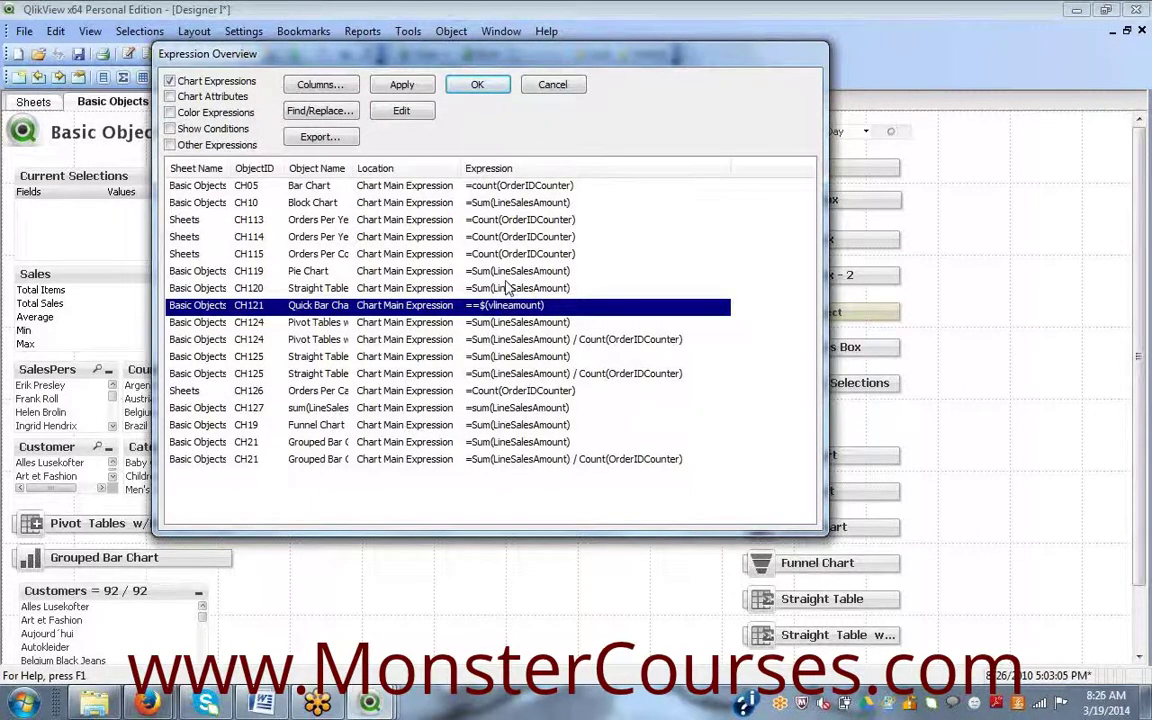
pyautogui.click(571, 88)
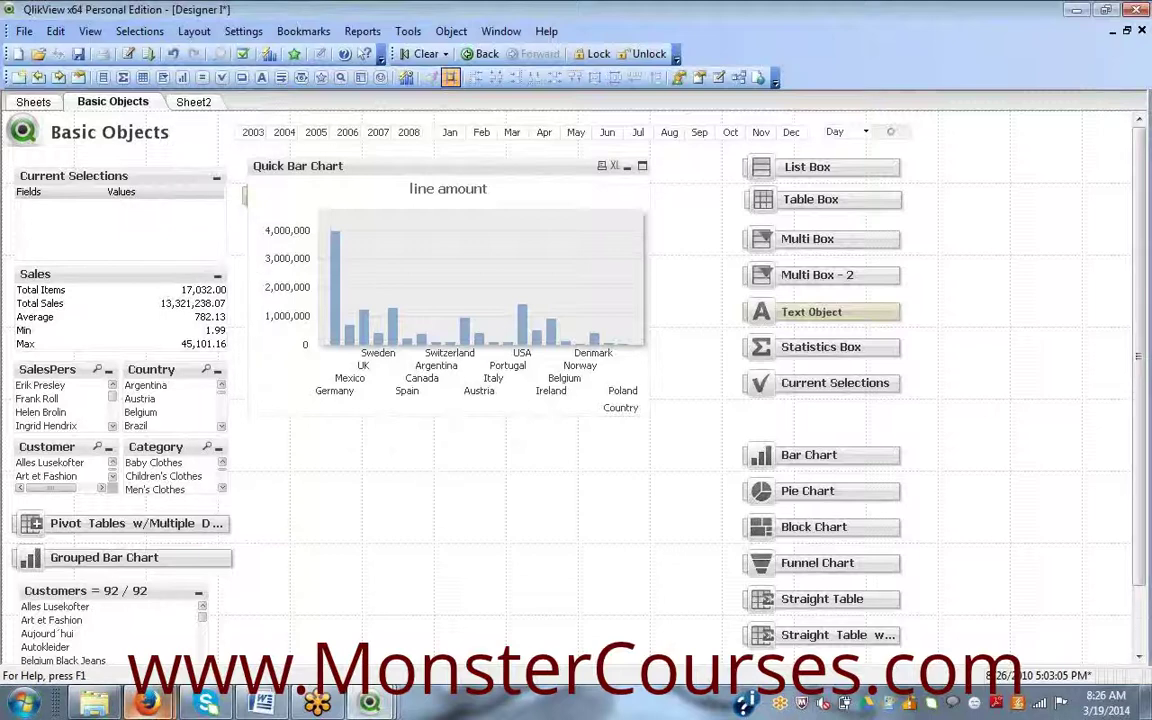
# - Add a document bookmark of the current selections under the default name and check it in the bookmark list
pyautogui.moveTo(148, 703)
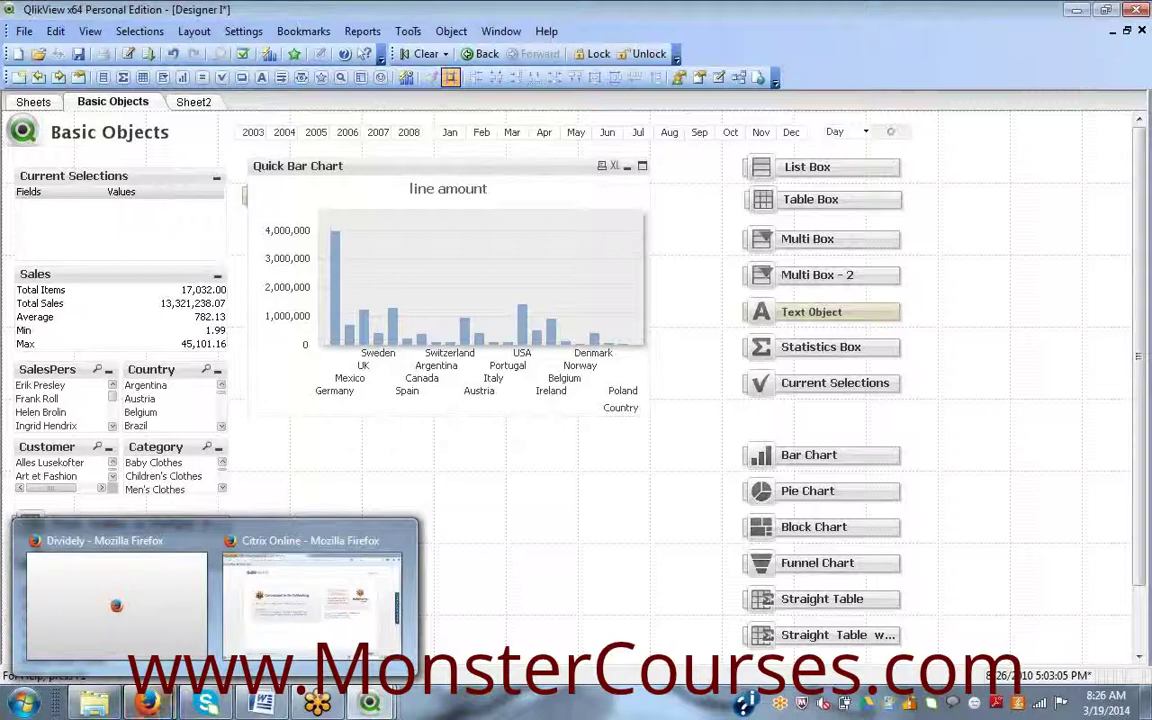
pyautogui.click(300, 32)
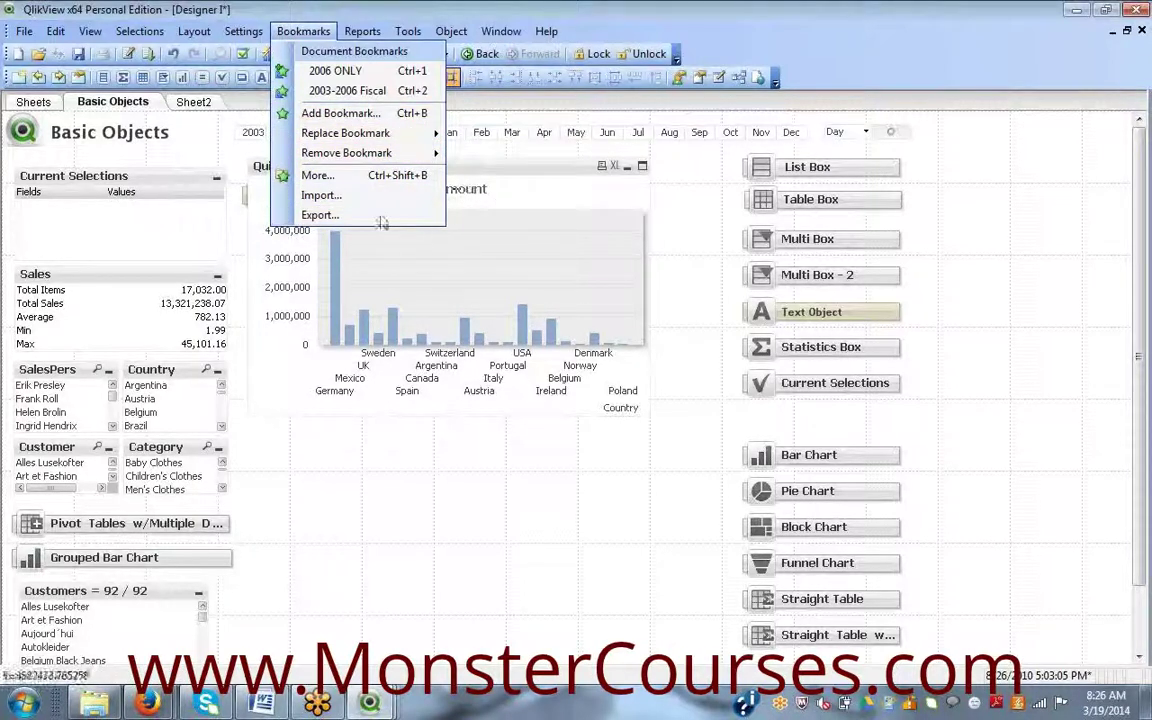
pyautogui.click(355, 117)
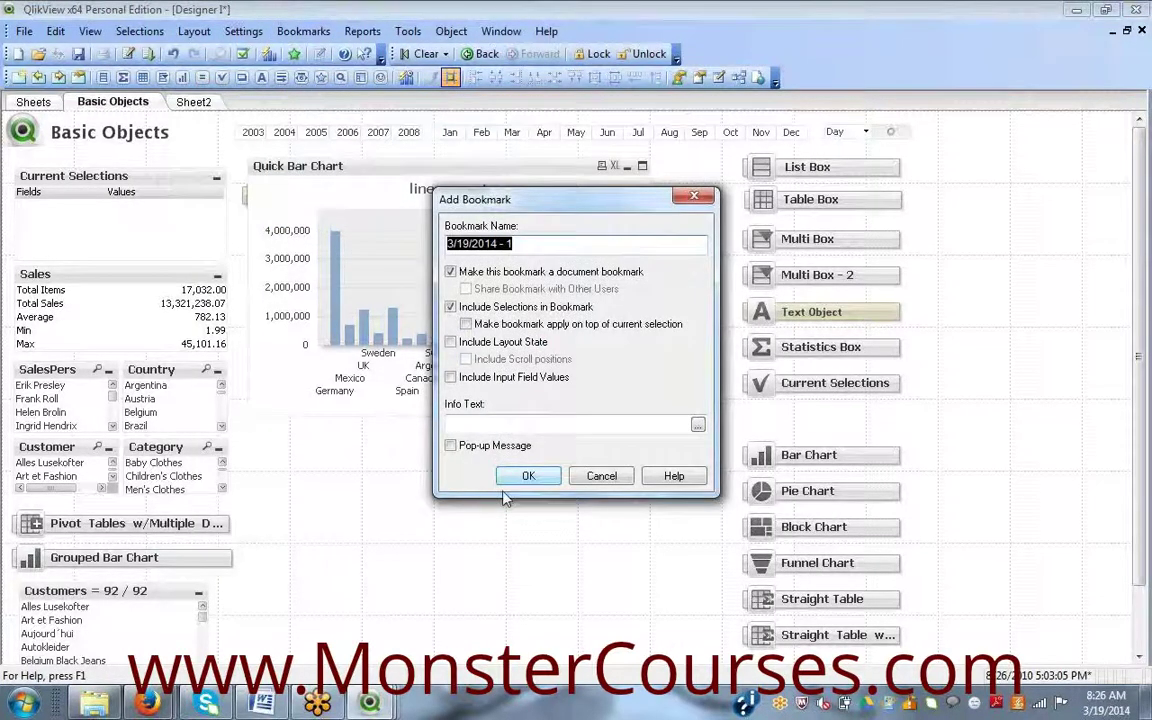
pyautogui.click(522, 477)
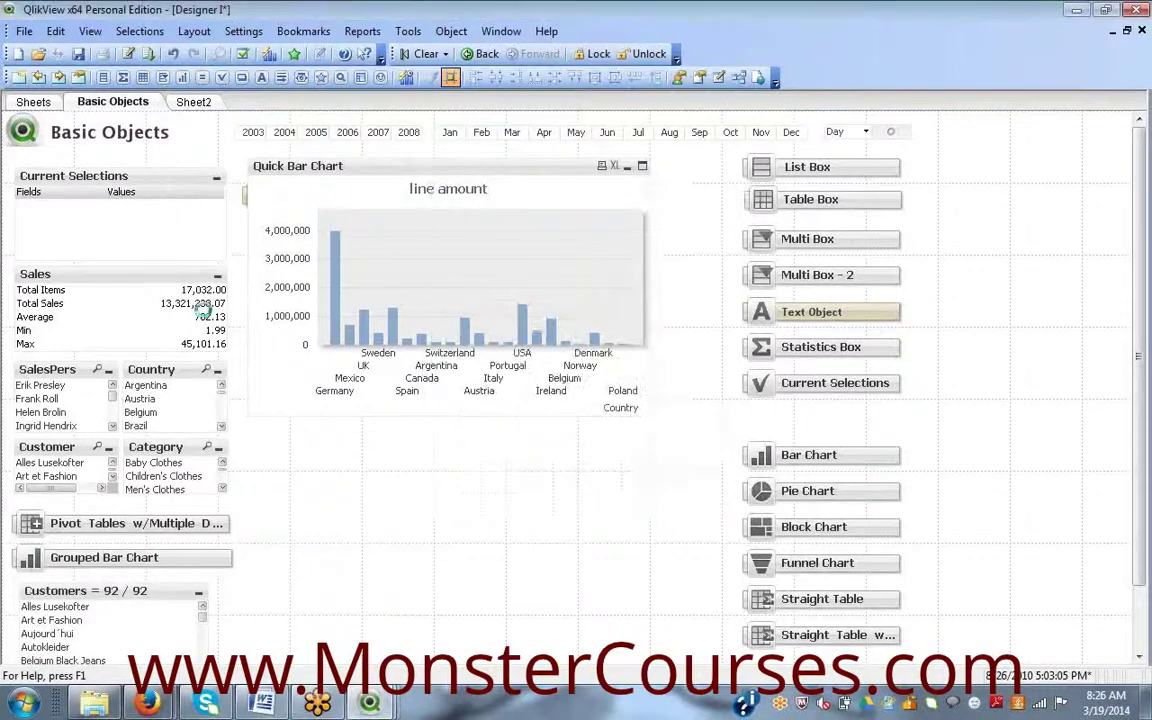
pyautogui.click(303, 31)
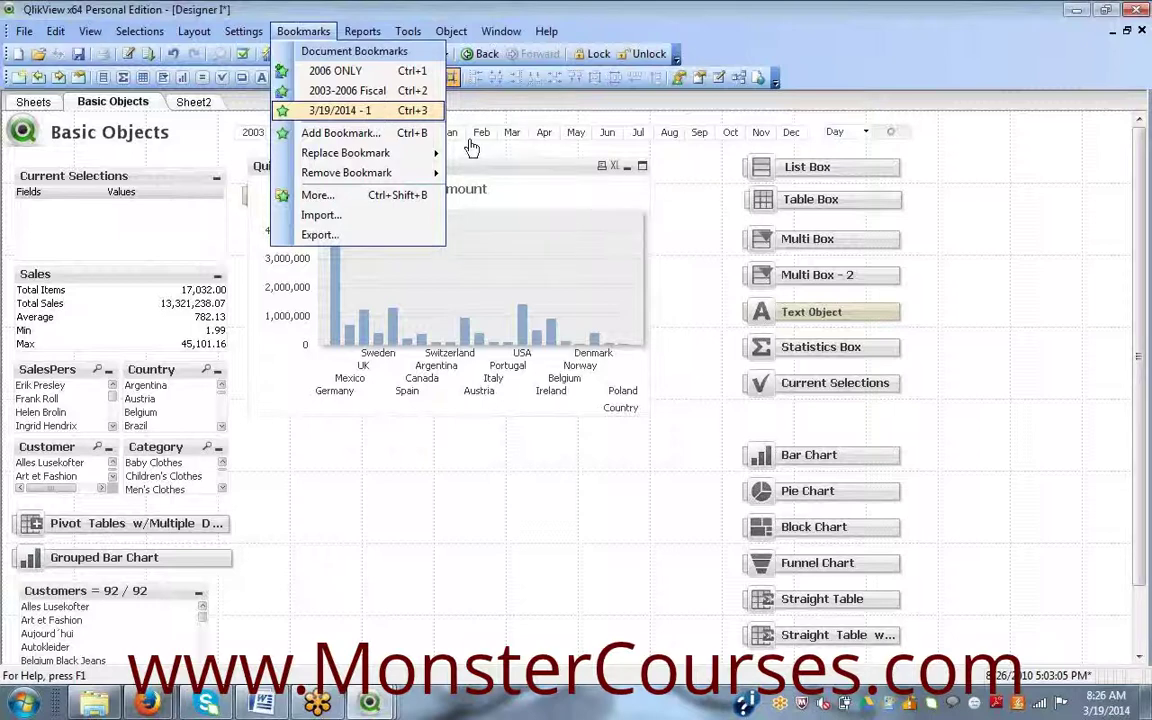
pyautogui.click(676, 194)
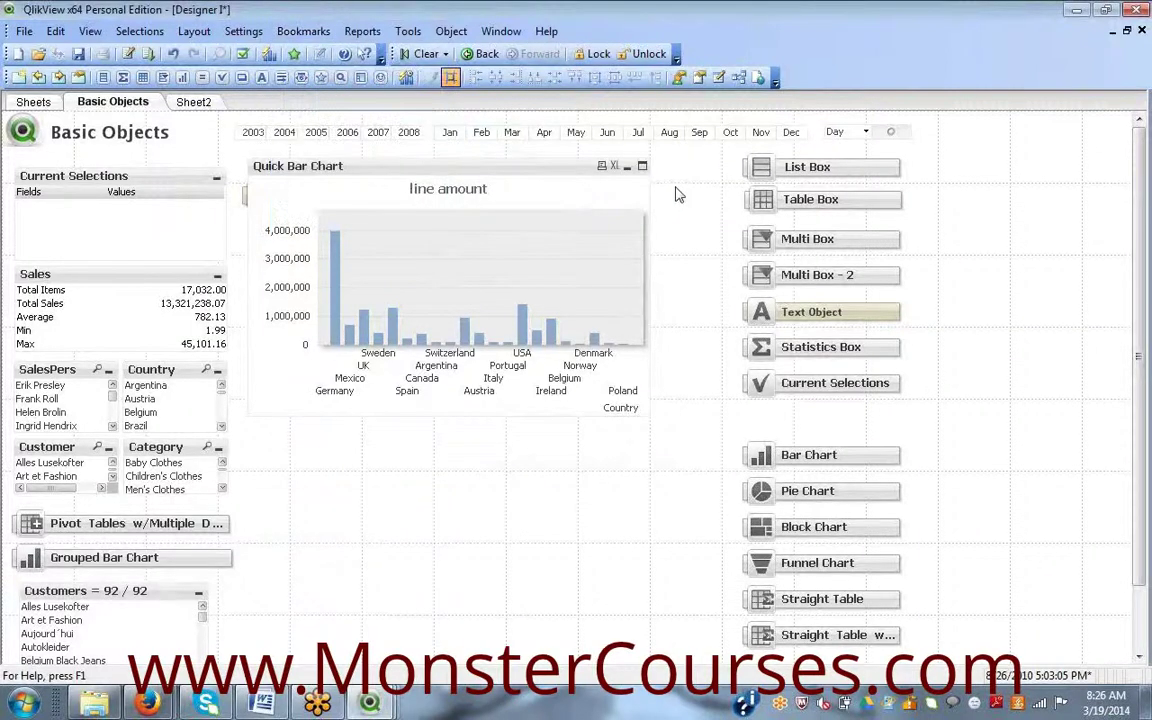
pyautogui.click(363, 35)
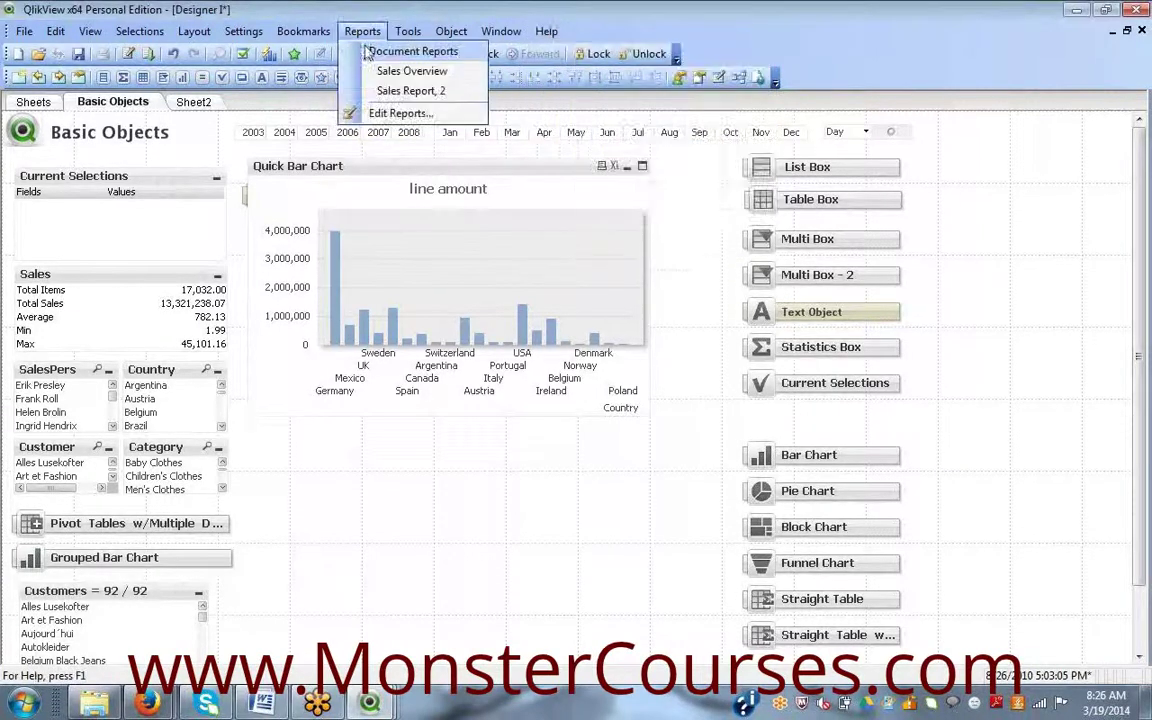
pyautogui.click(320, 458)
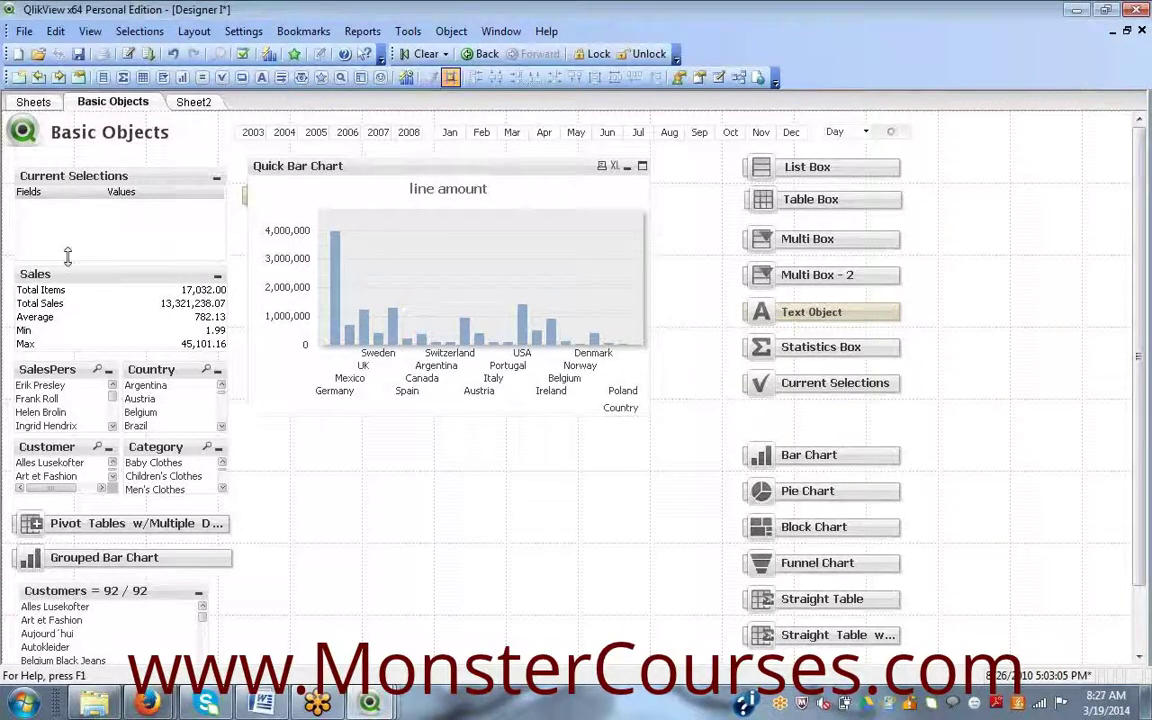
# - Create a new button object on the Basic Objects sheet and give it a Print Report action
pyautogui.rightClick(270, 475)
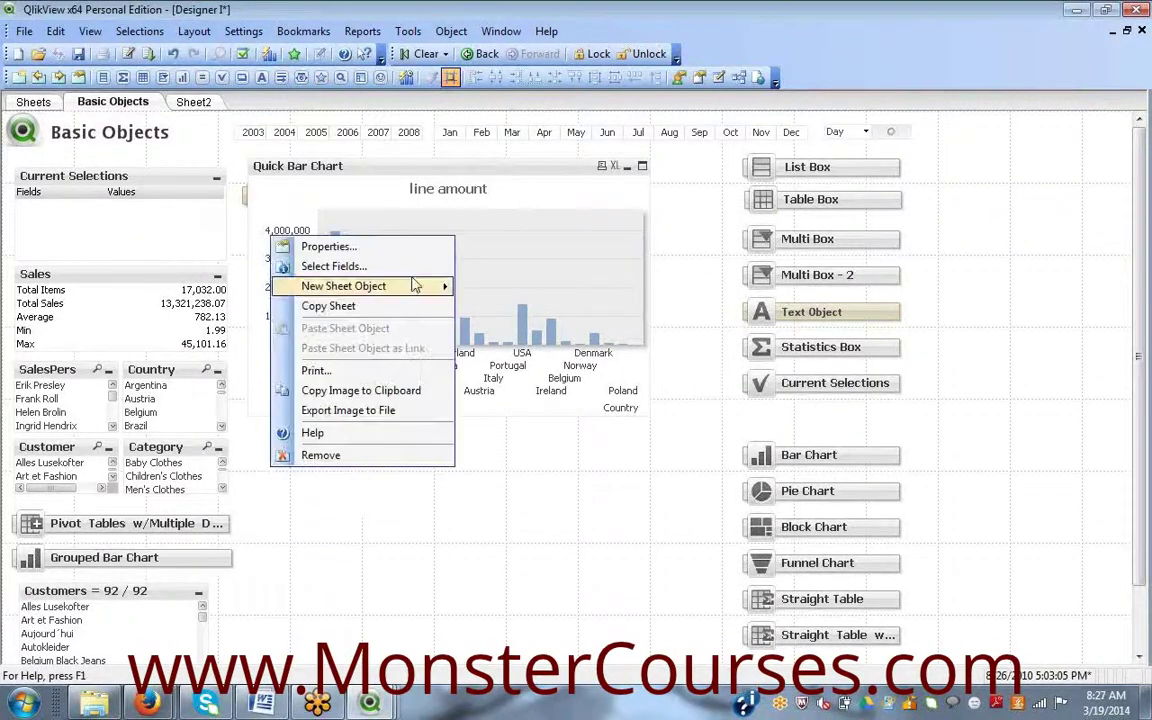
pyautogui.moveTo(415, 286)
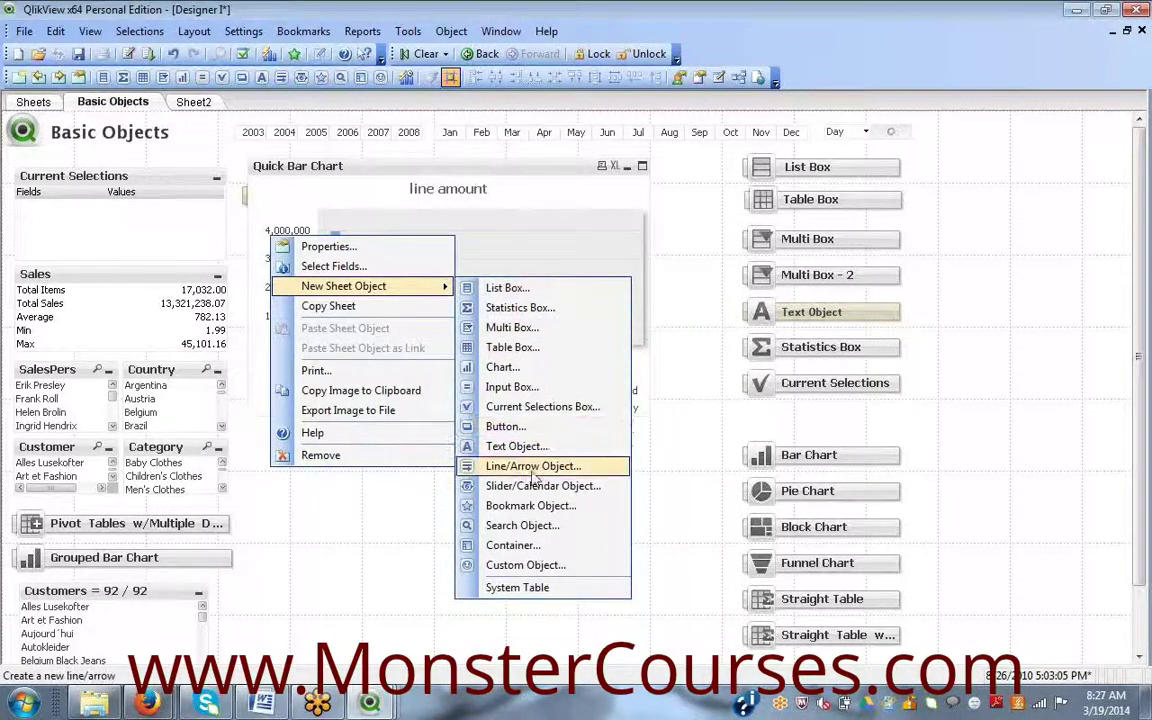
pyautogui.click(505, 426)
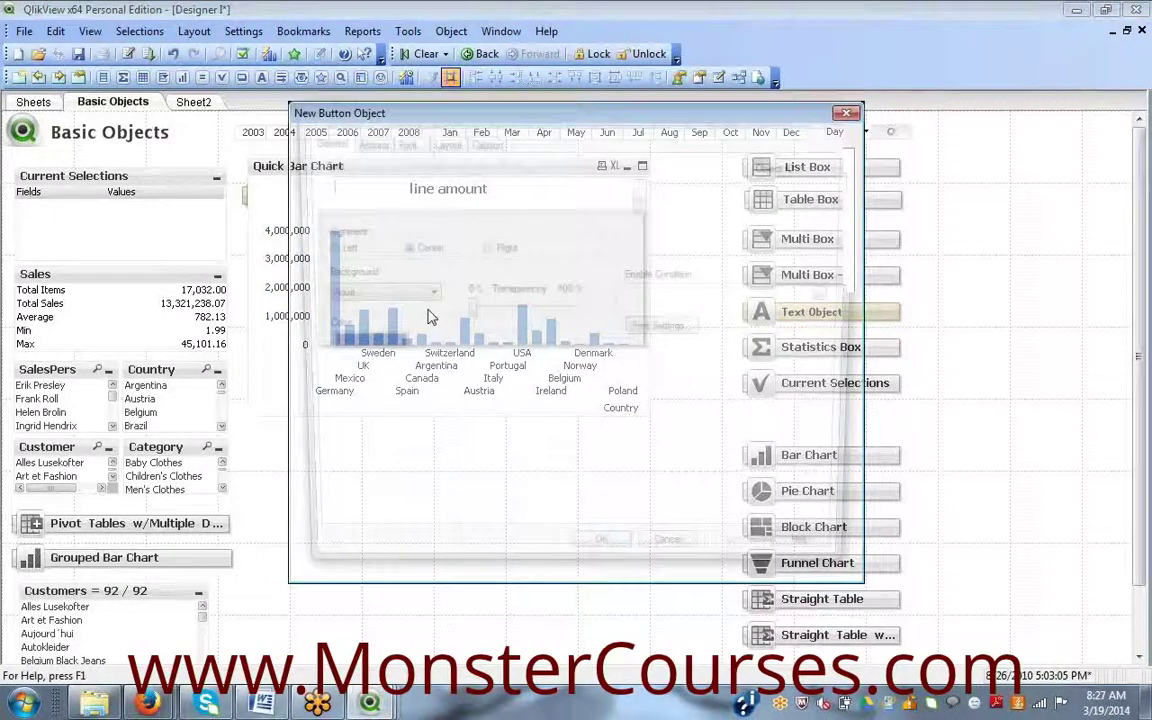
pyautogui.click(368, 143)
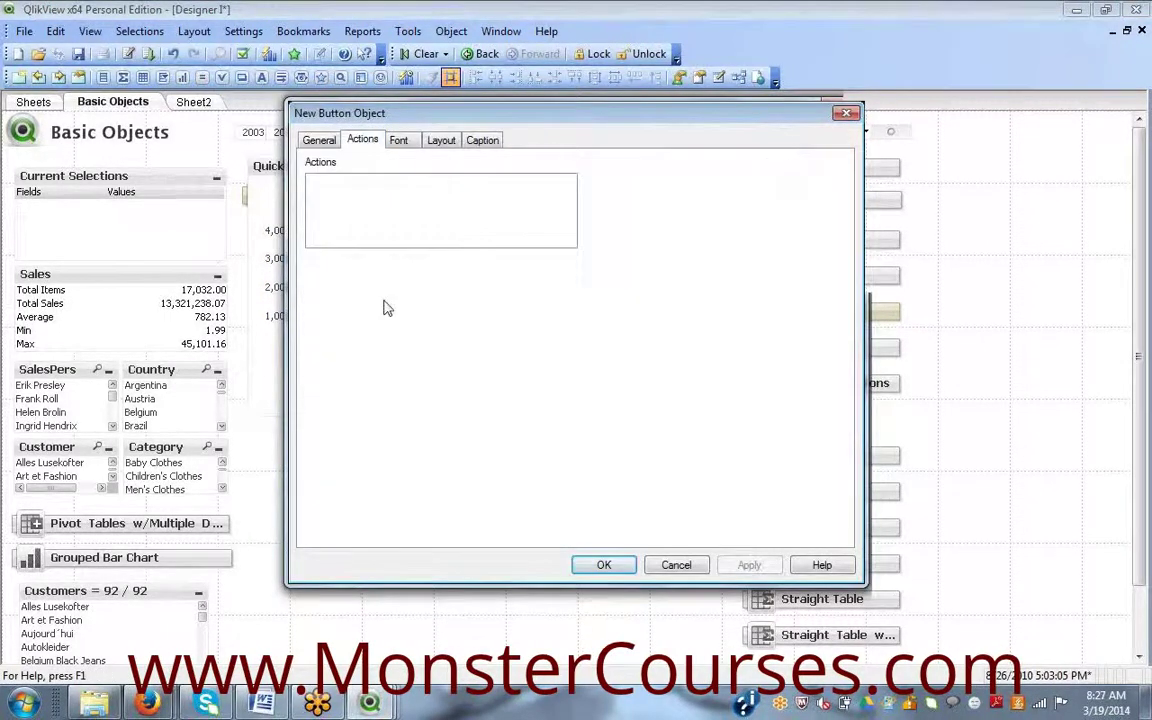
pyautogui.click(364, 280)
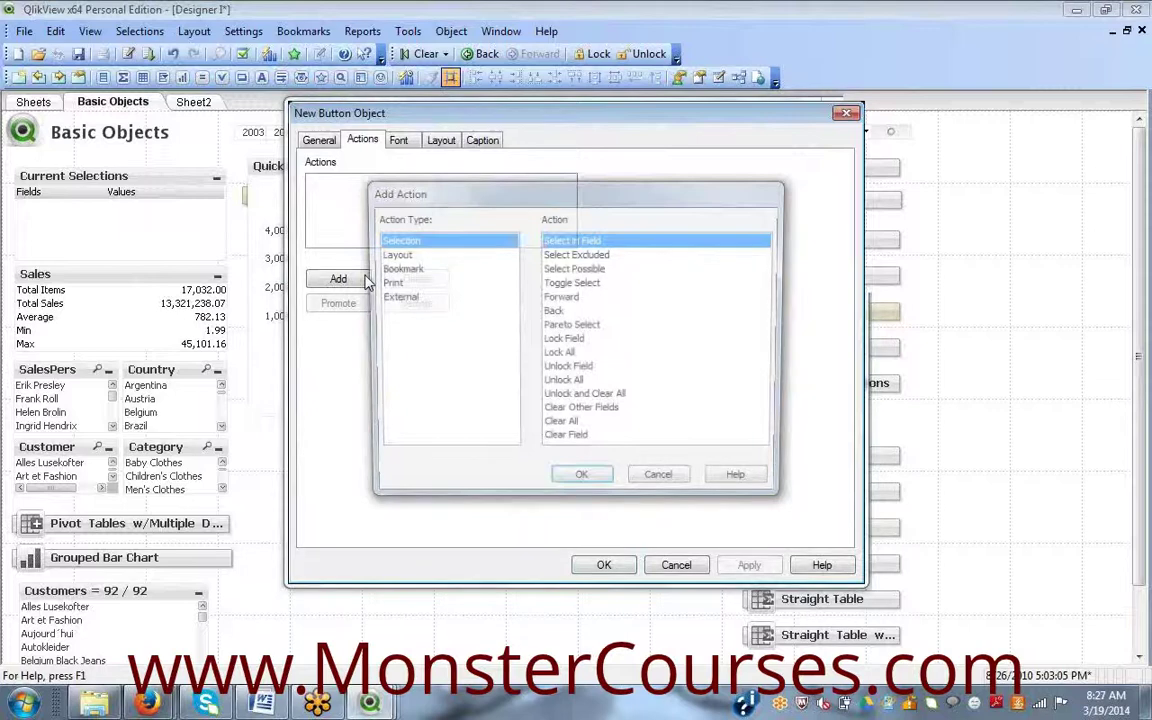
pyautogui.click(398, 297)
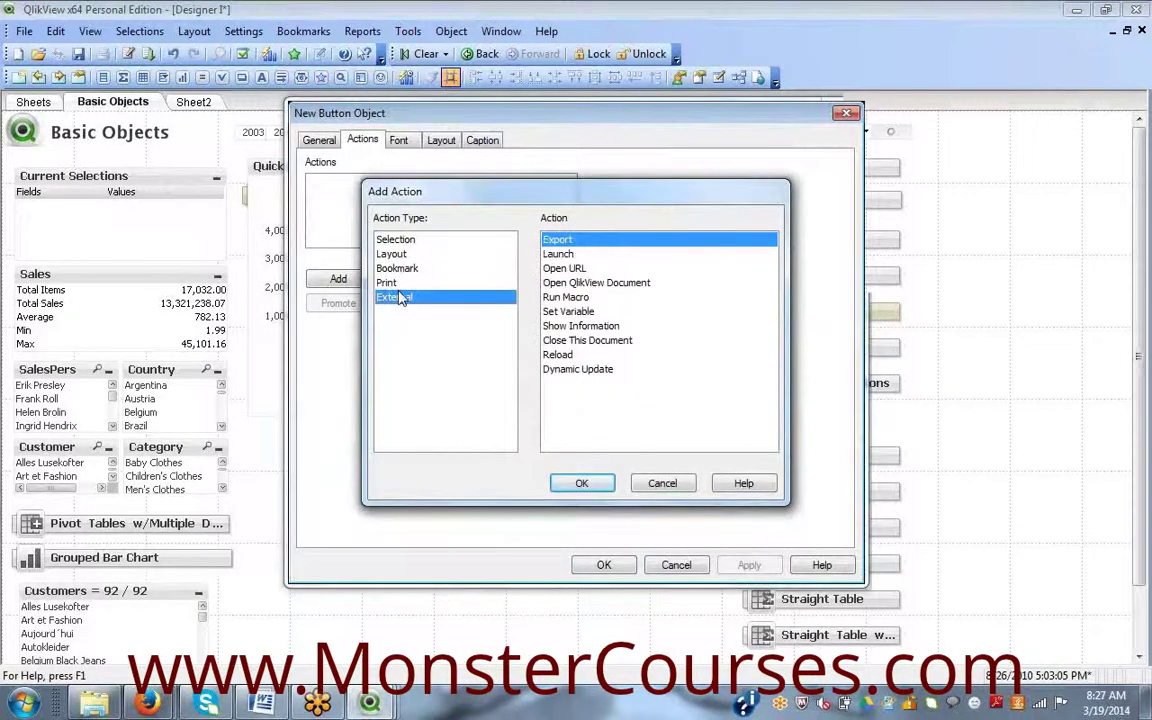
pyautogui.click(388, 283)
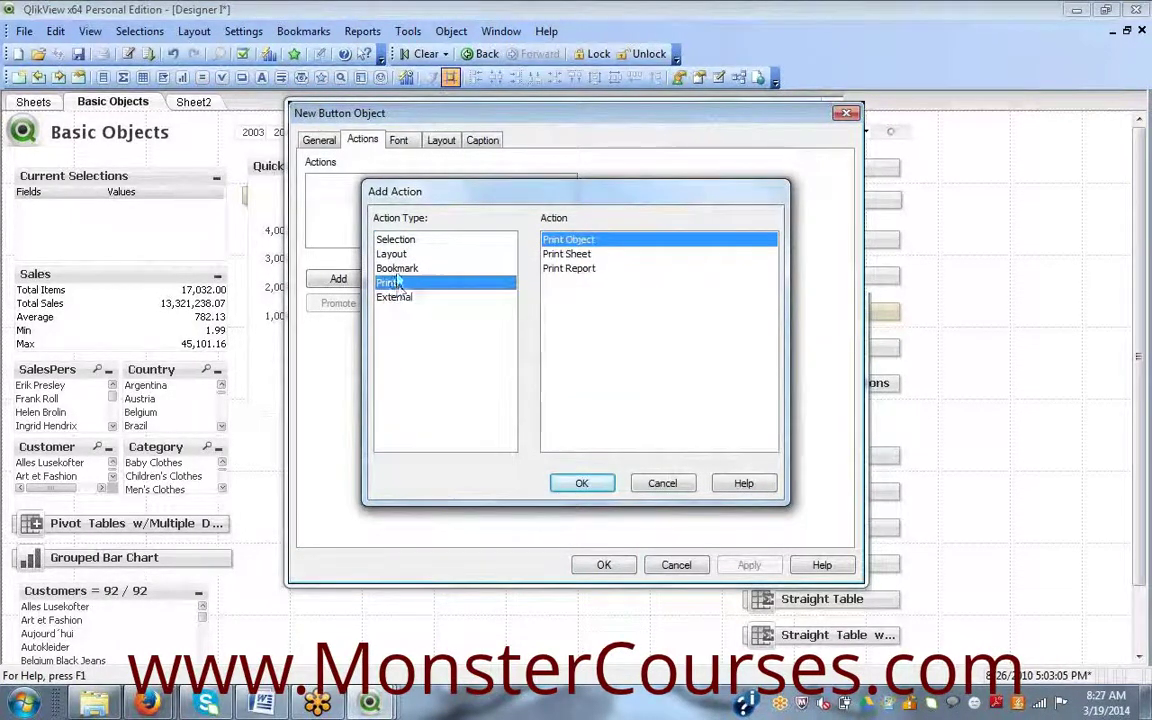
pyautogui.click(396, 268)
pyautogui.click(388, 283)
pyautogui.click(588, 270)
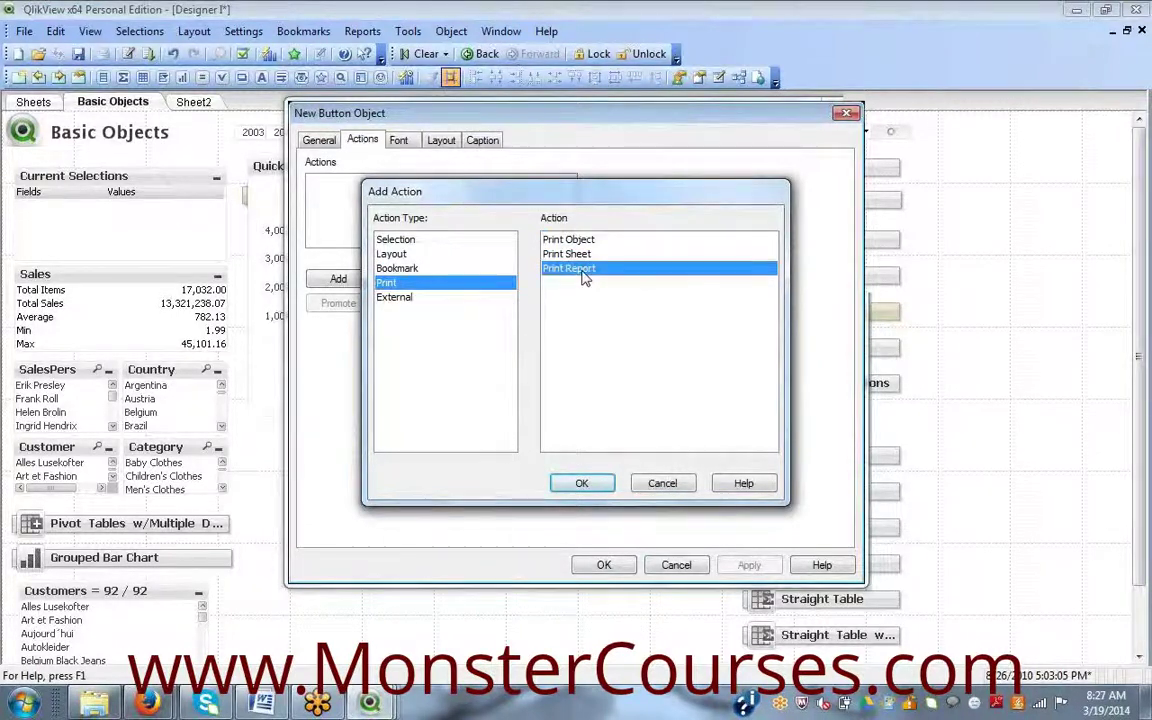
pyautogui.click(586, 484)
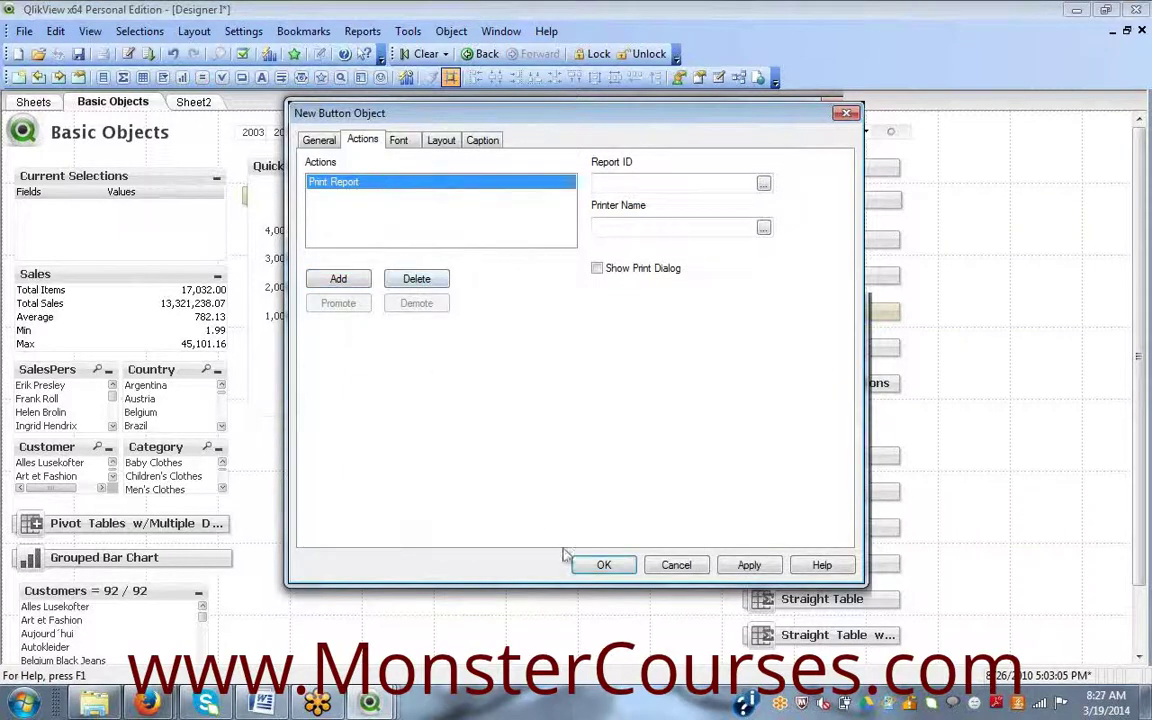
# - Set the print action's Report ID to "map" and place the finished button on the sheet
pyautogui.click(624, 183)
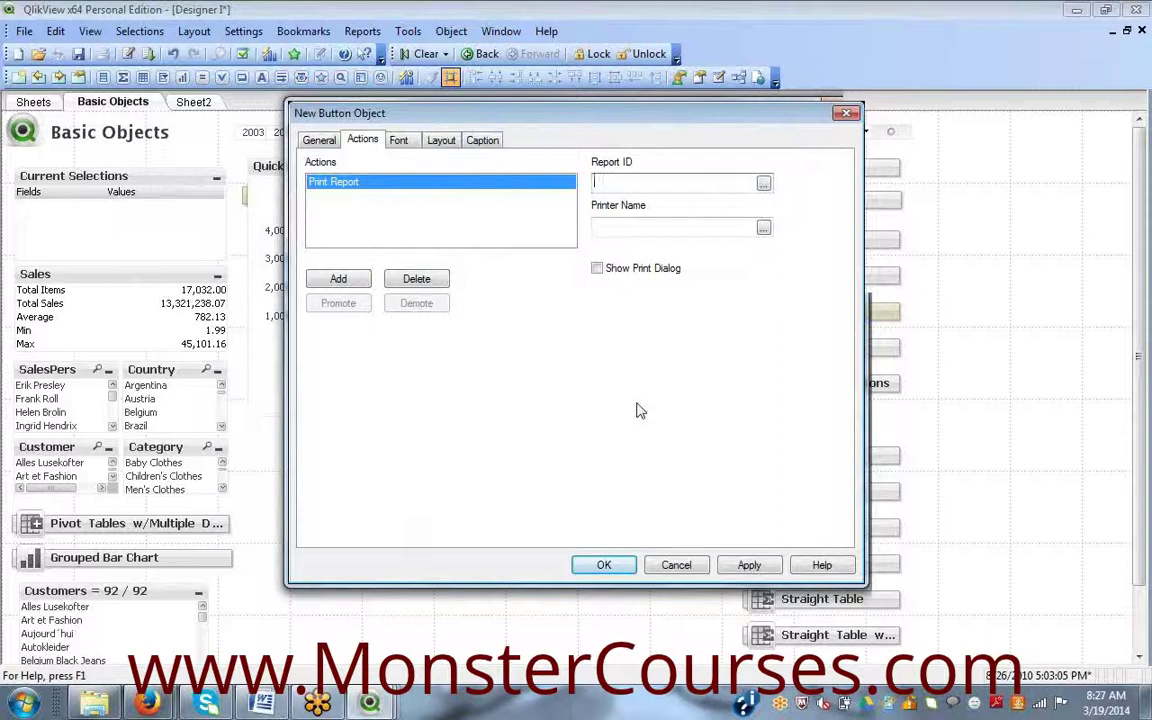
pyautogui.write('map')
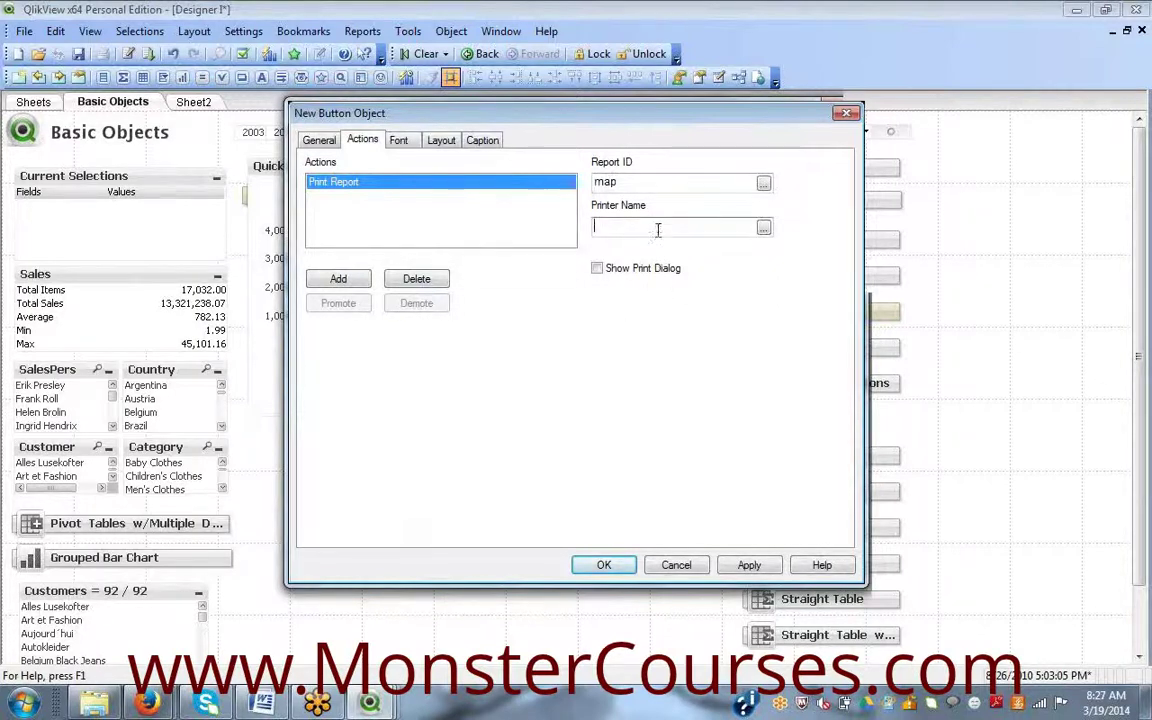
pyautogui.click(616, 570)
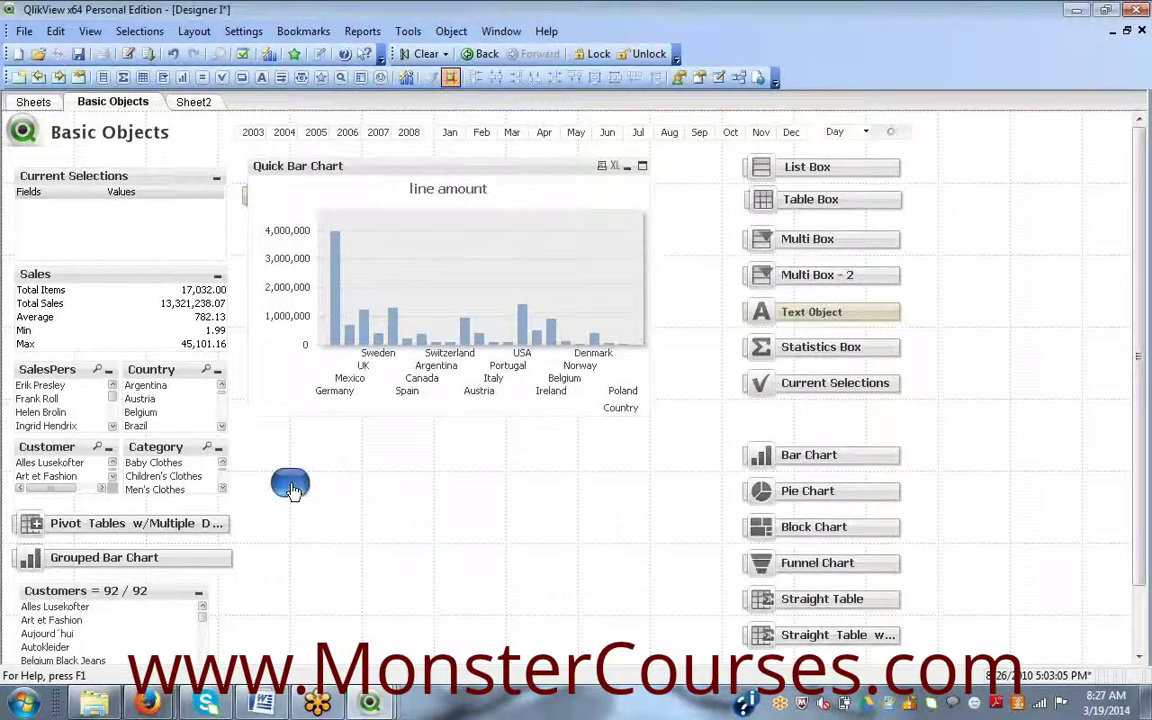
# - Open the Report Editor and add a new document report named "map" without copying pages from another report
pyautogui.click(421, 217)
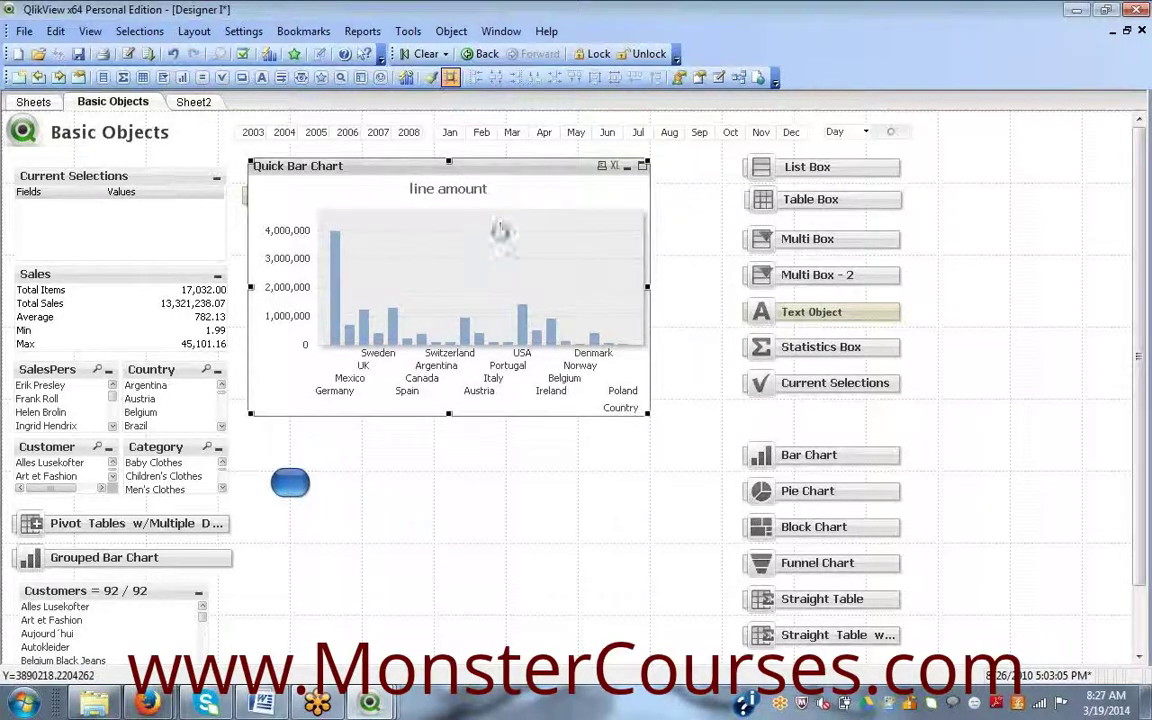
pyautogui.click(358, 31)
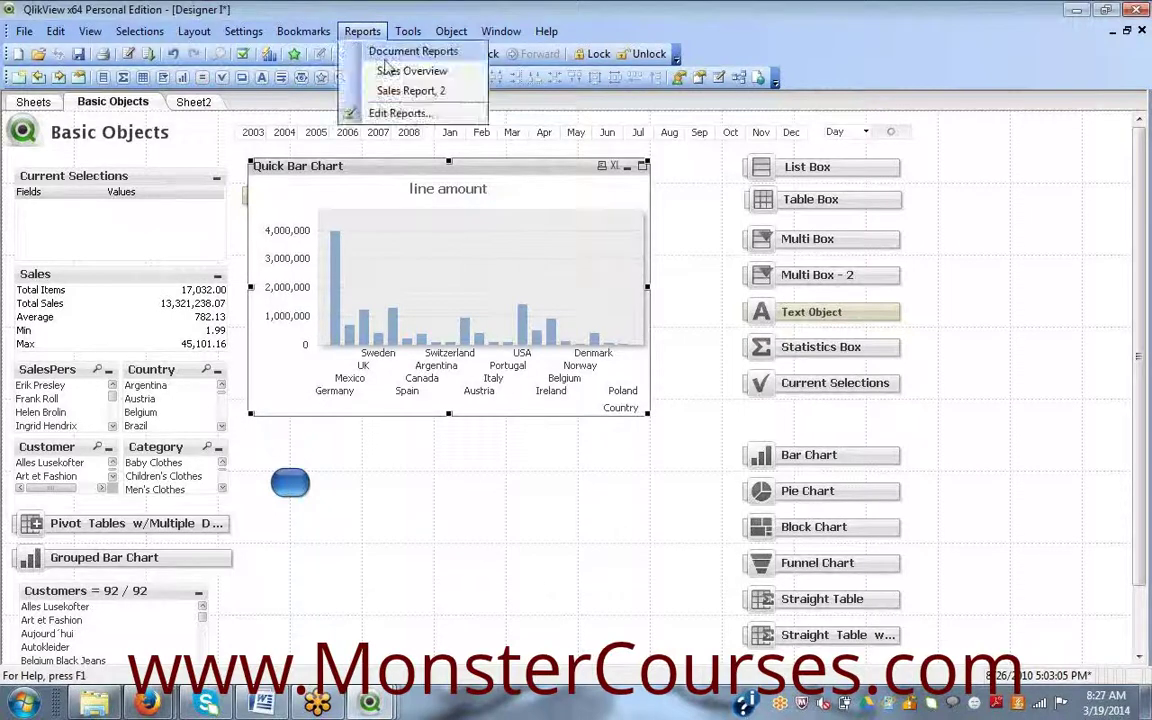
pyautogui.click(392, 113)
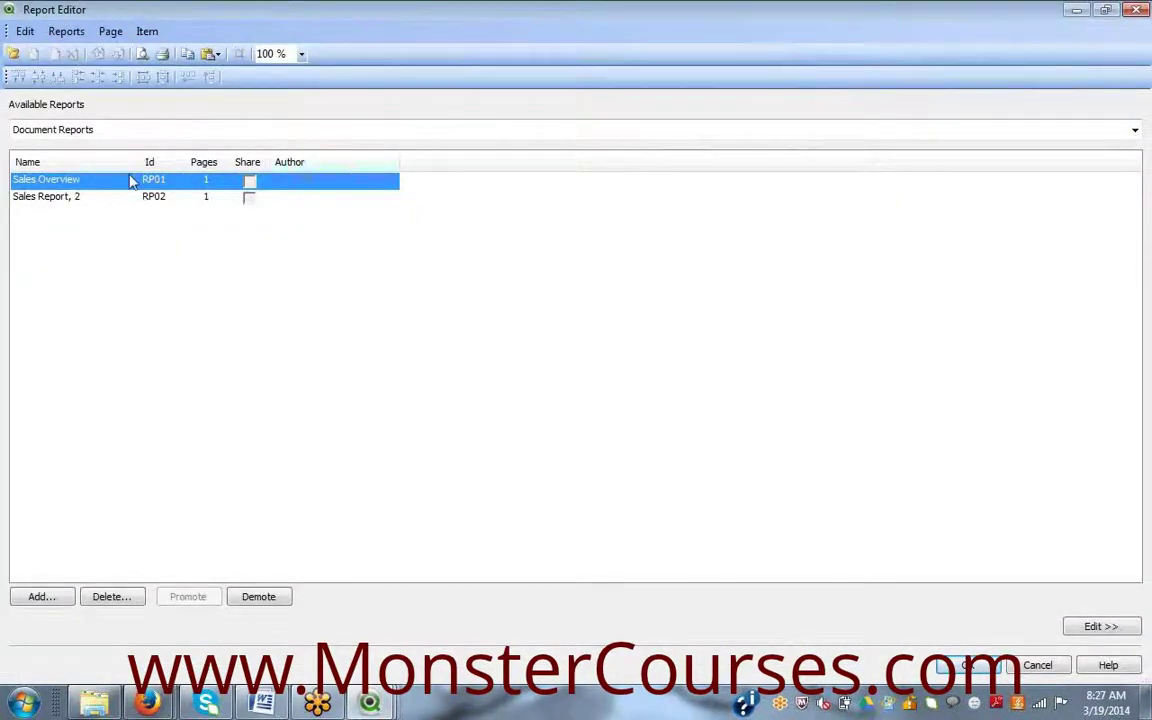
pyautogui.click(16, 131)
pyautogui.click(216, 242)
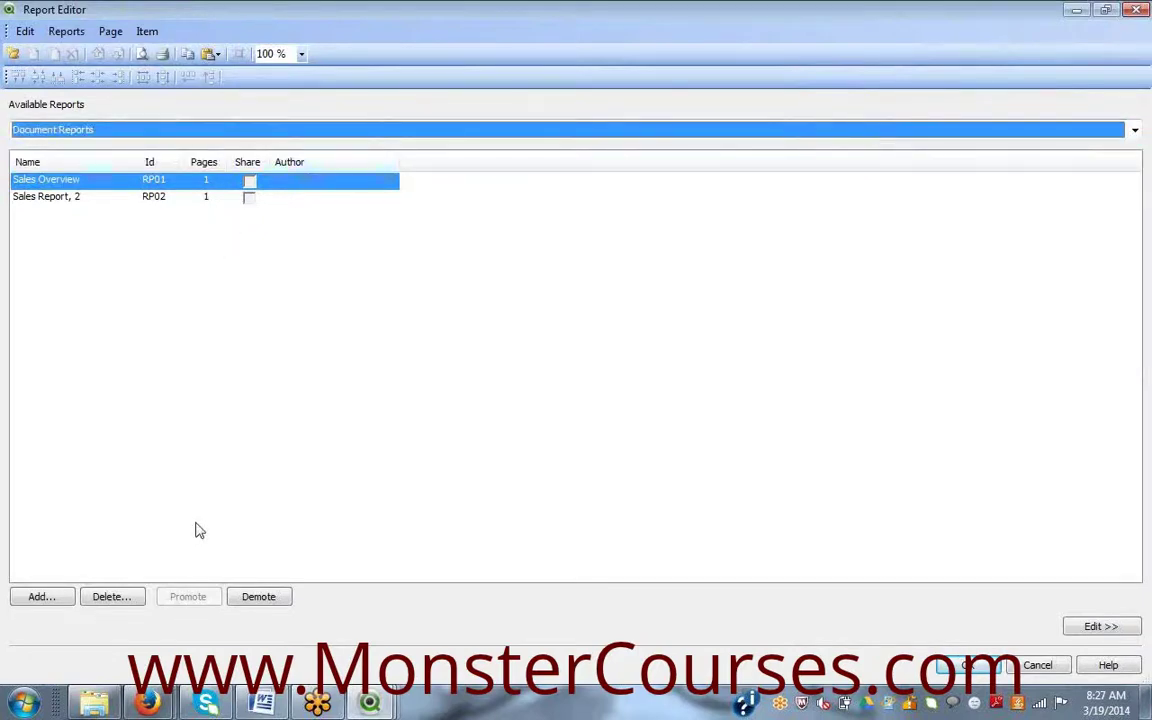
pyautogui.click(45, 596)
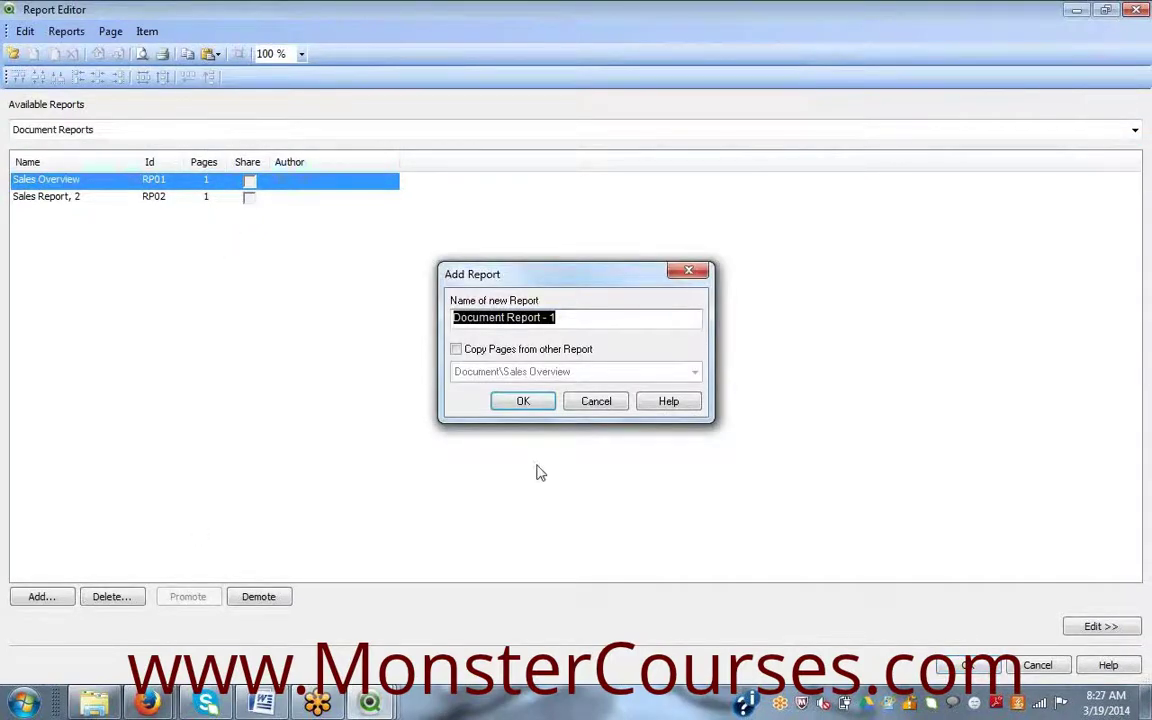
pyautogui.write('map')
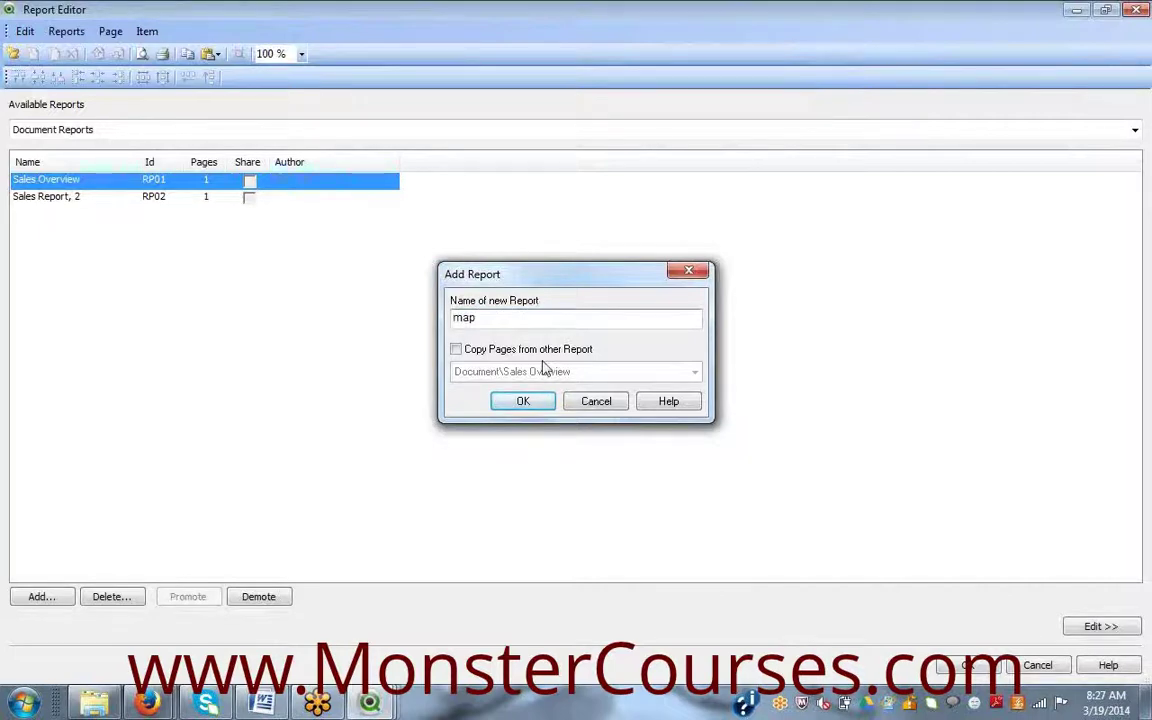
pyautogui.click(535, 402)
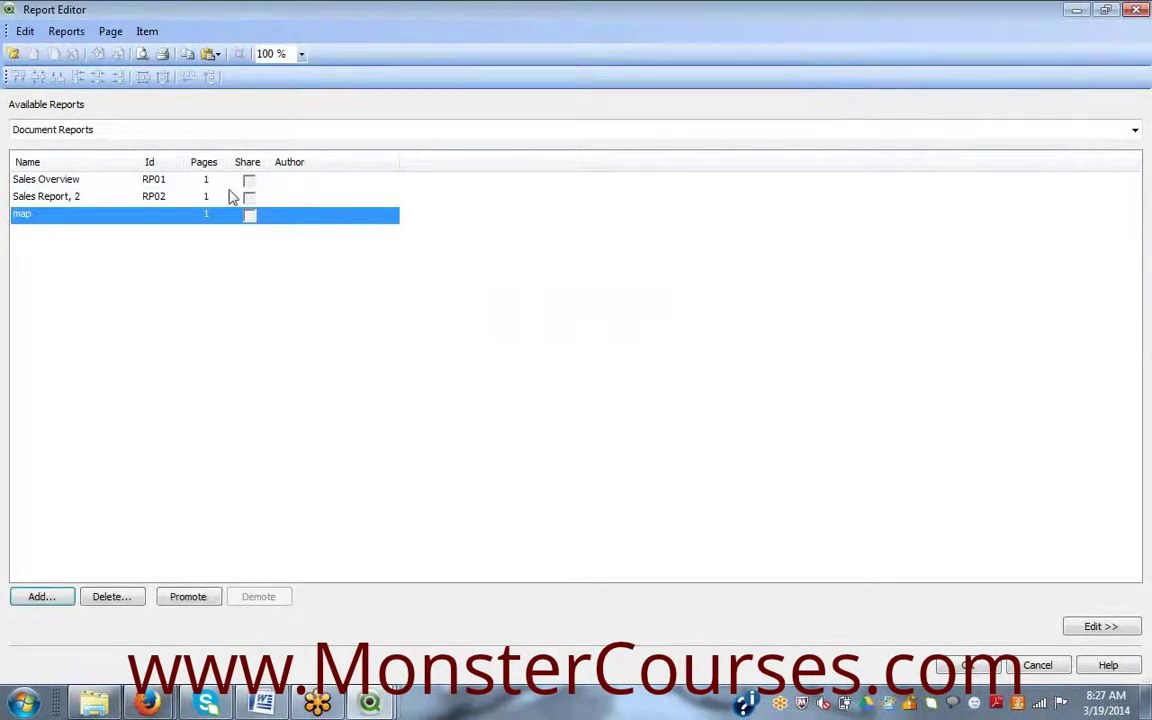
# - Open the map report's blank page, try to paste the copied items onto it, and save the reports
pyautogui.click(1115, 628)
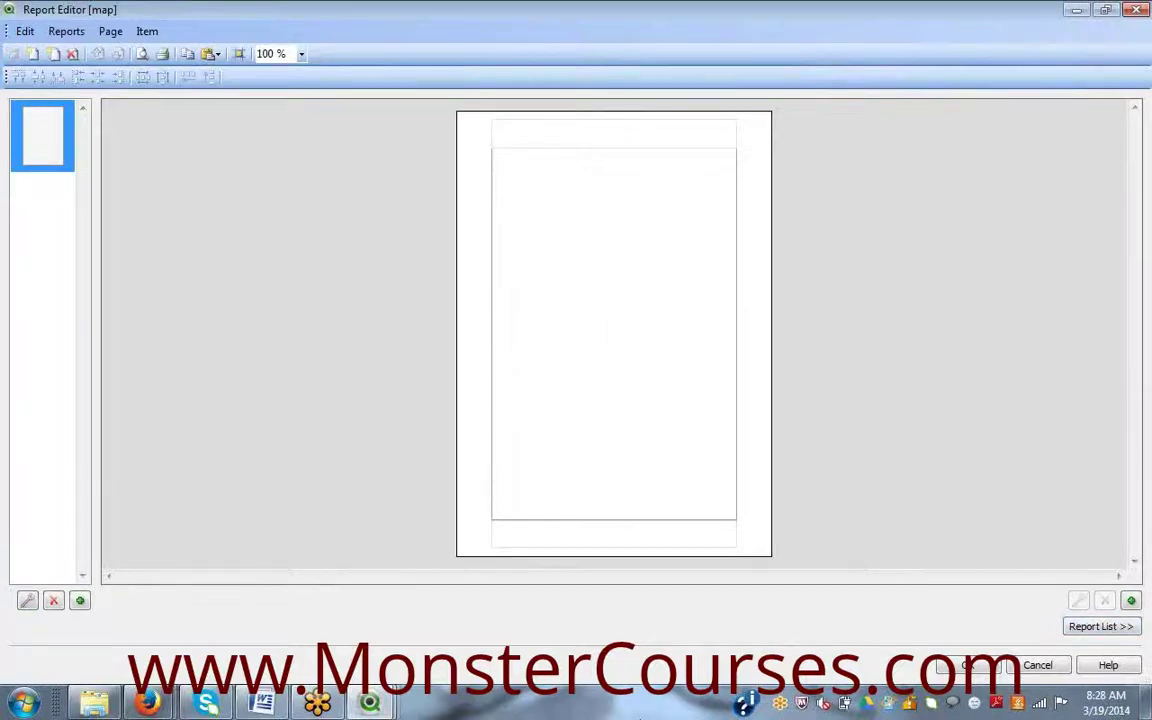
pyautogui.rightClick(538, 327)
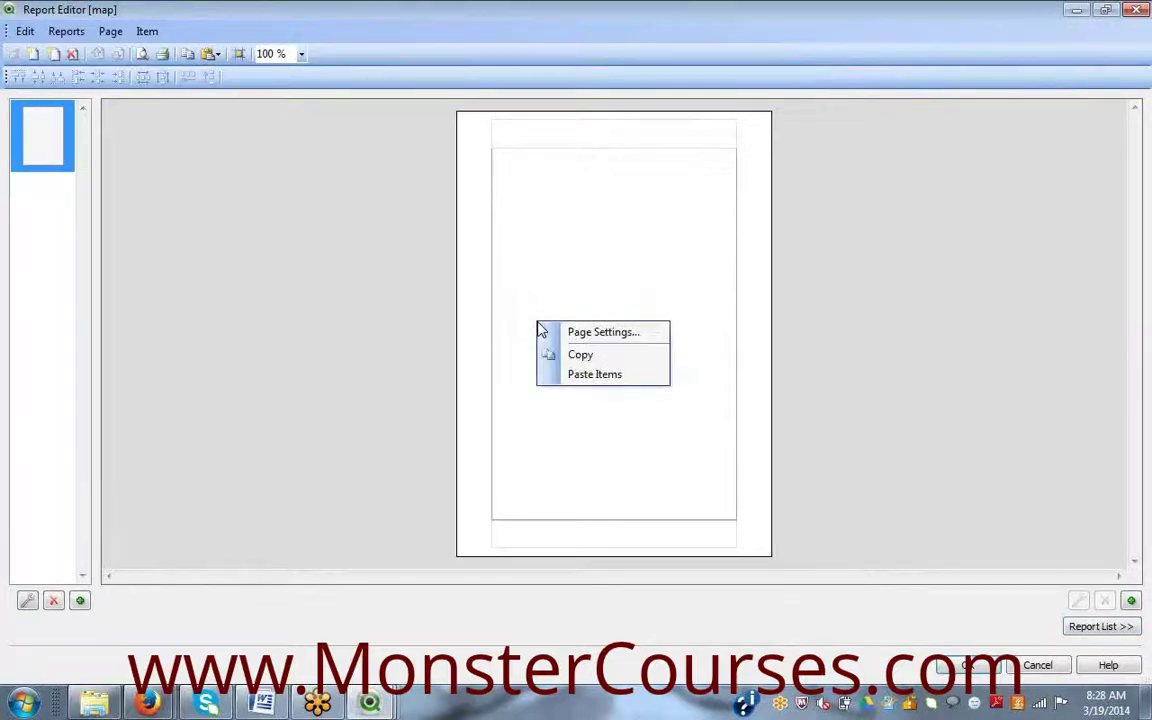
pyautogui.click(587, 376)
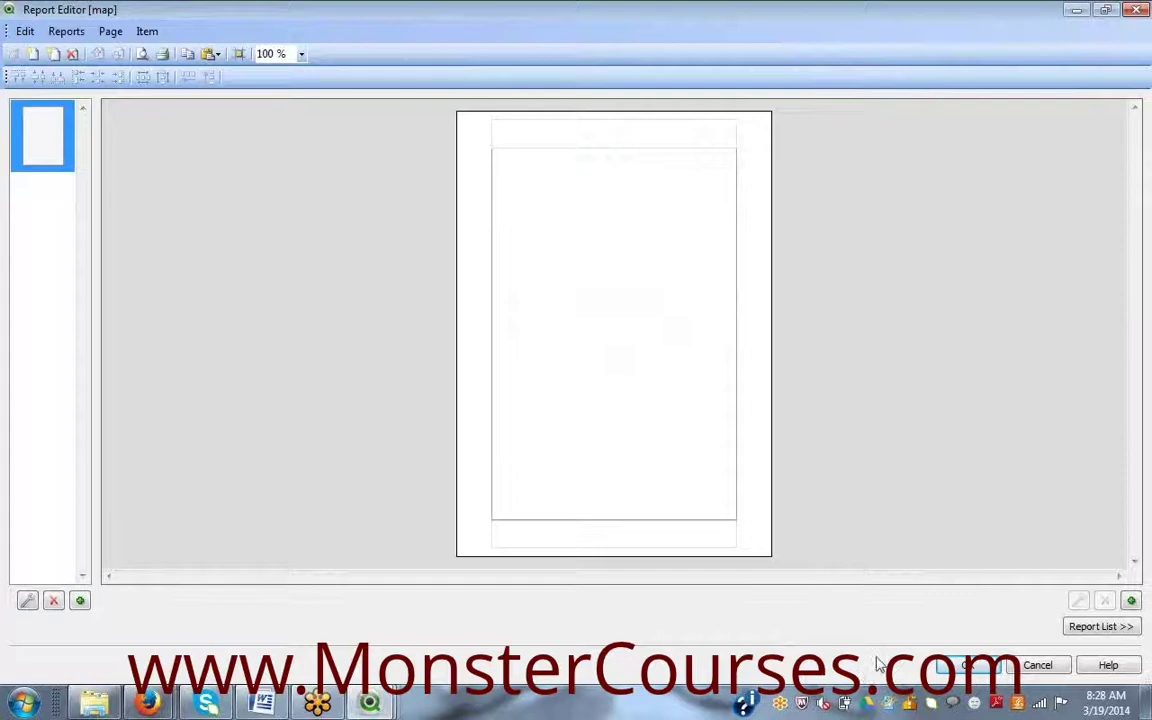
pyautogui.click(1100, 626)
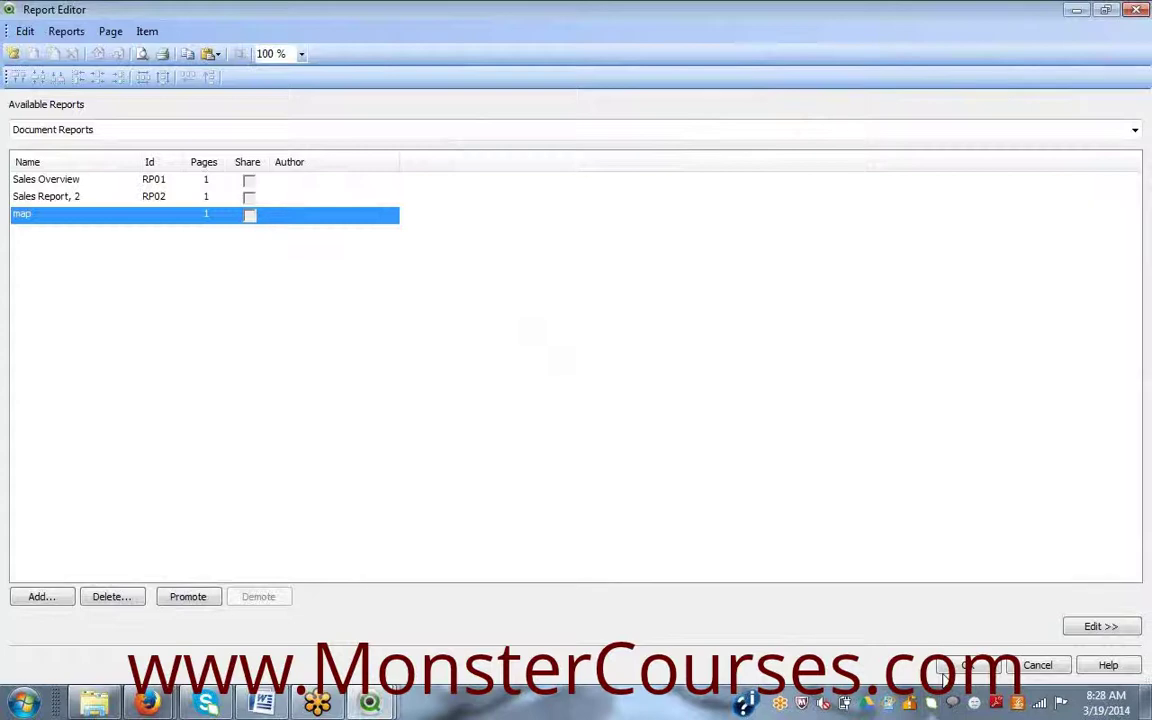
pyautogui.click(946, 670)
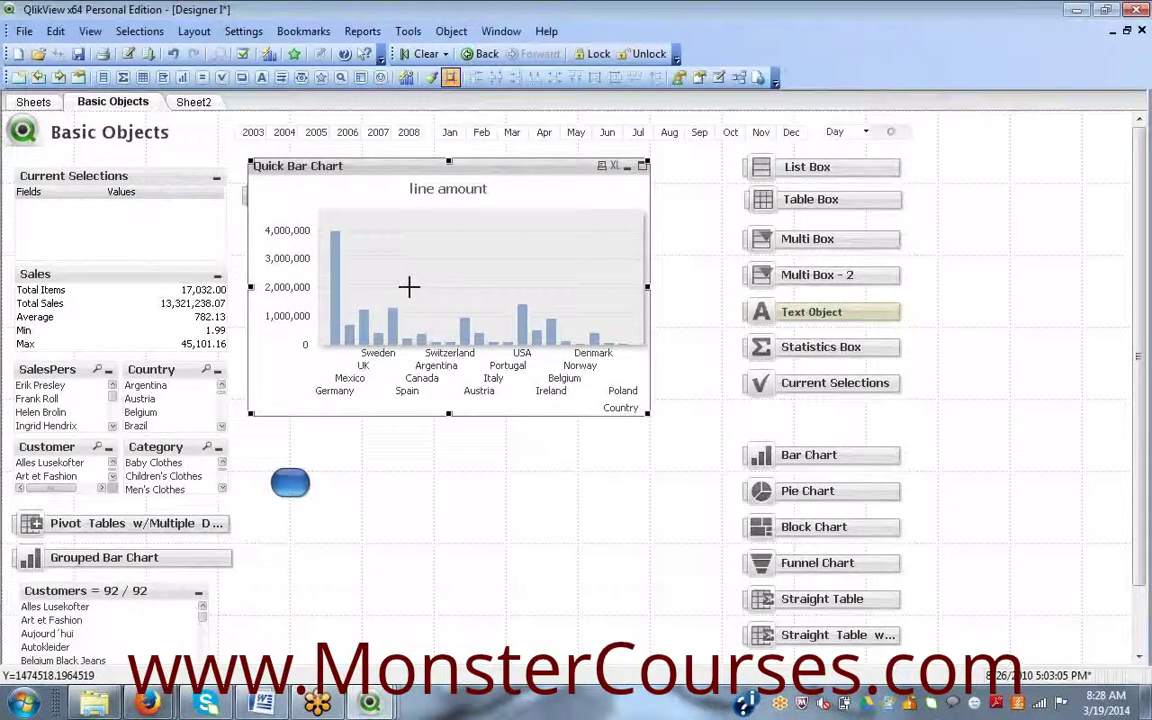
# - Try again to paste the copied items onto the map report's page and check its page settings
pyautogui.click(358, 34)
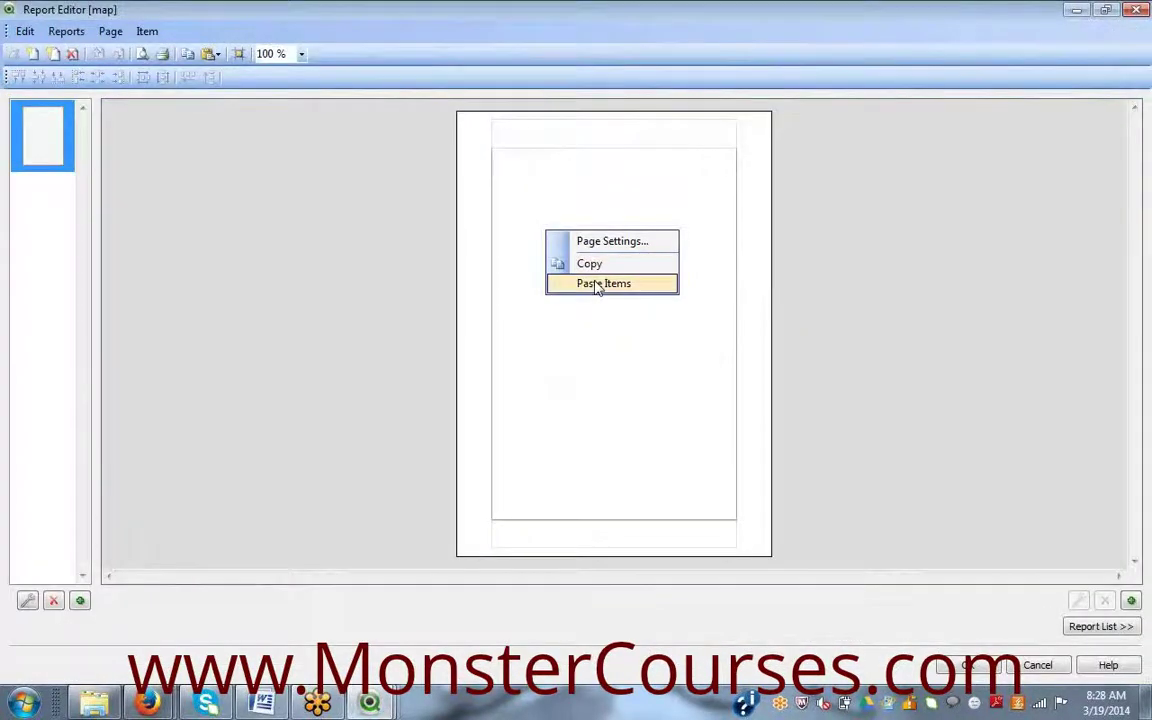
pyautogui.click(598, 284)
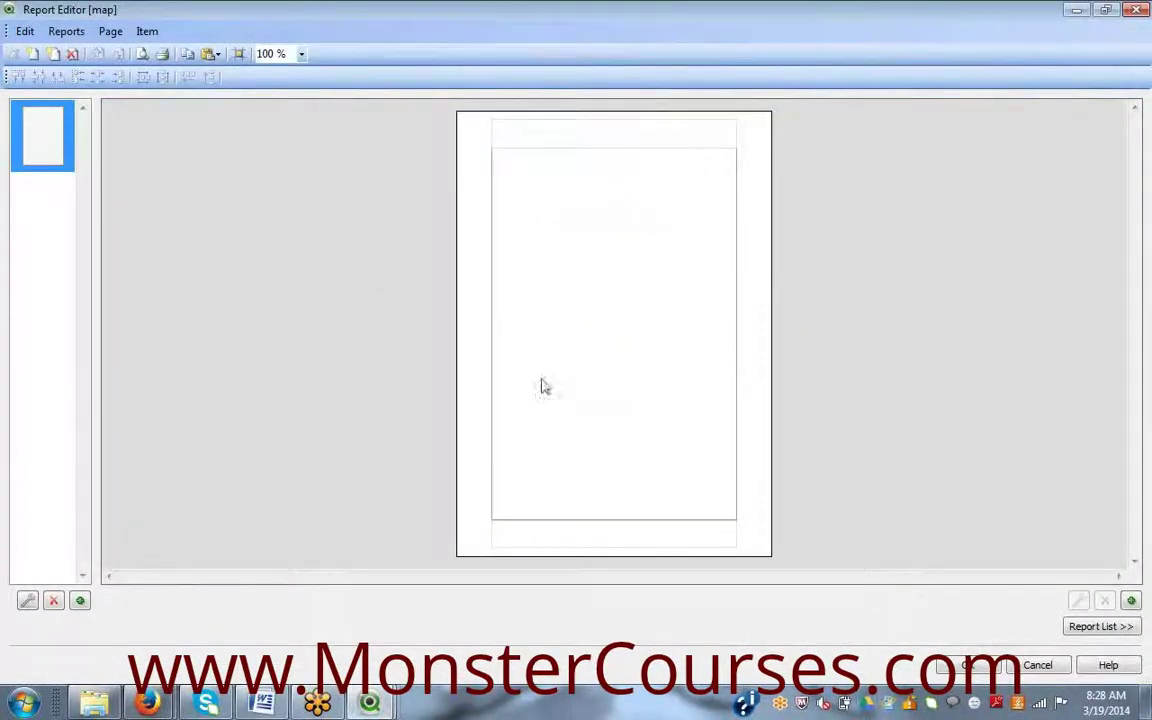
pyautogui.click(27, 600)
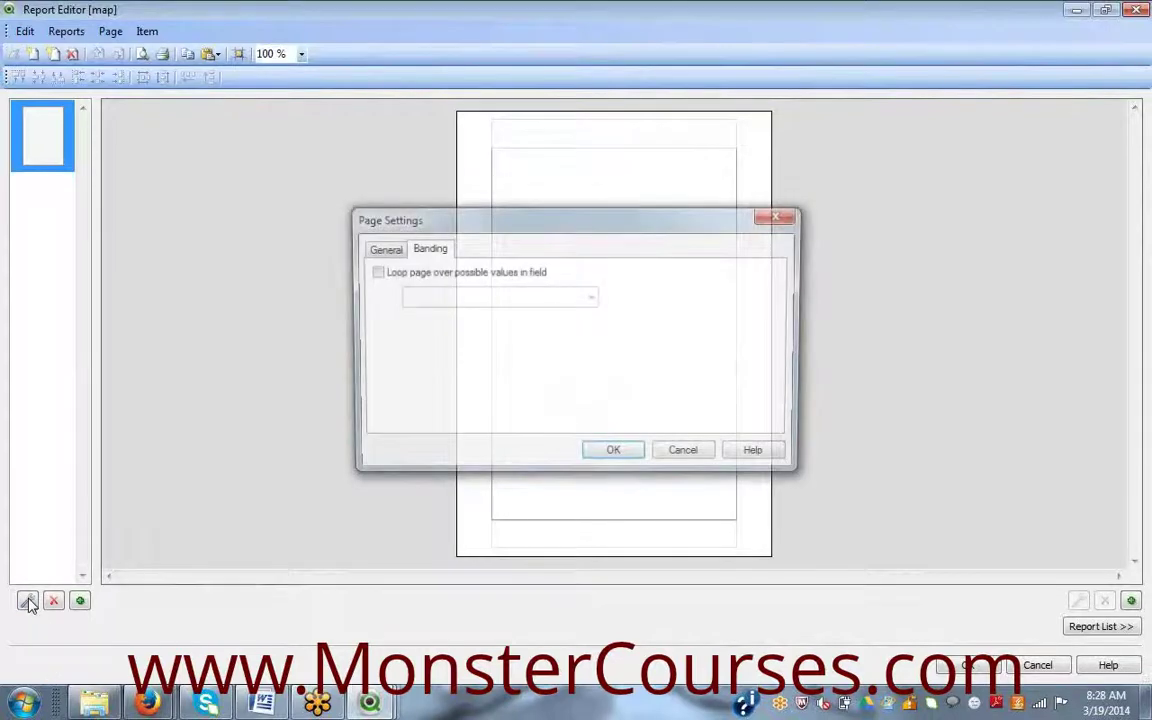
pyautogui.click(676, 460)
pyautogui.click(965, 666)
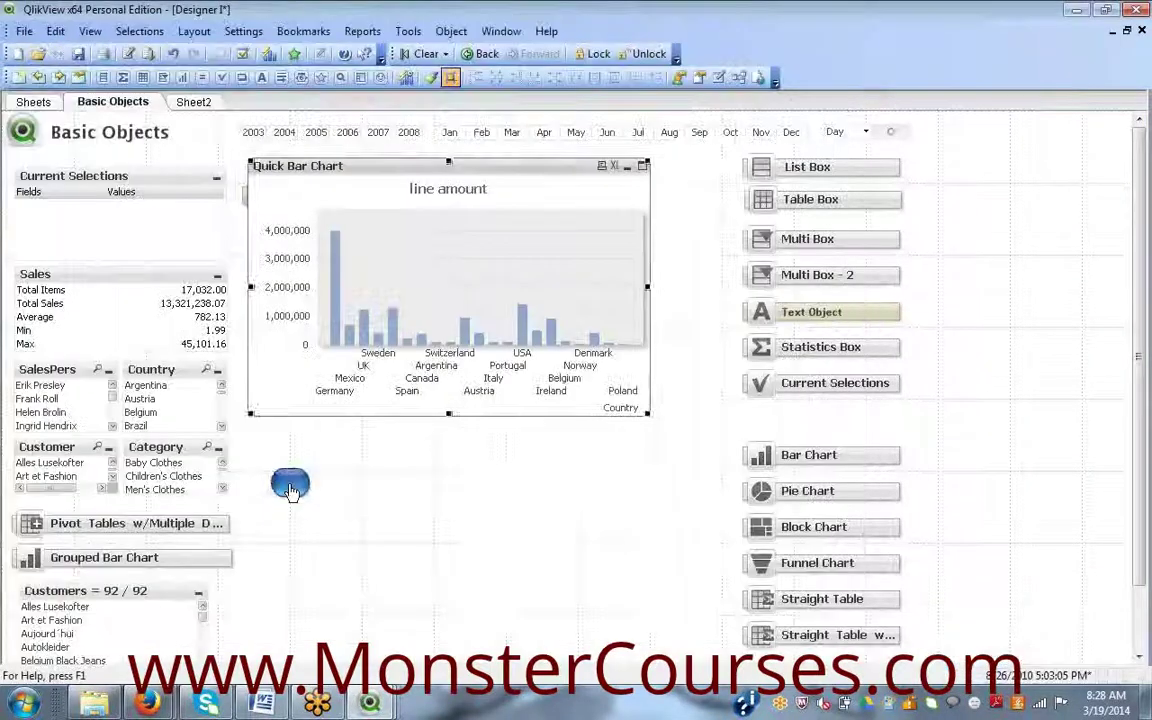
# - Check the blue button's Print Report action and view the map report's page in the Report Editor
pyautogui.click(290, 484)
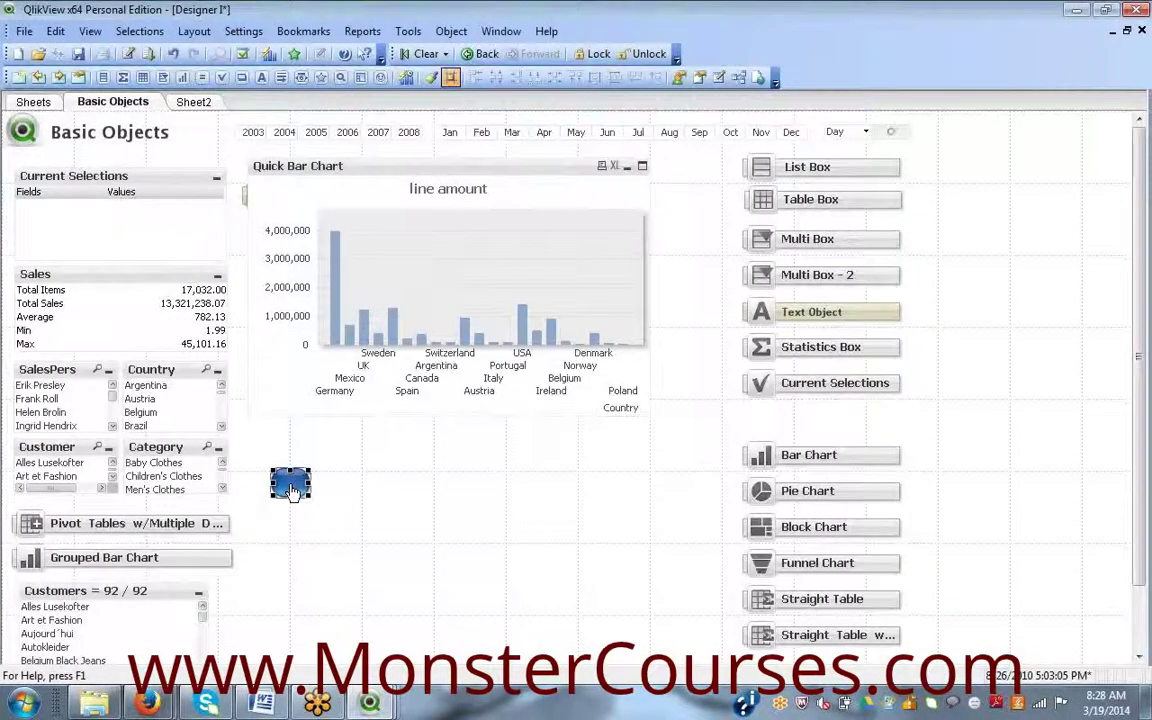
pyautogui.rightClick(291, 485)
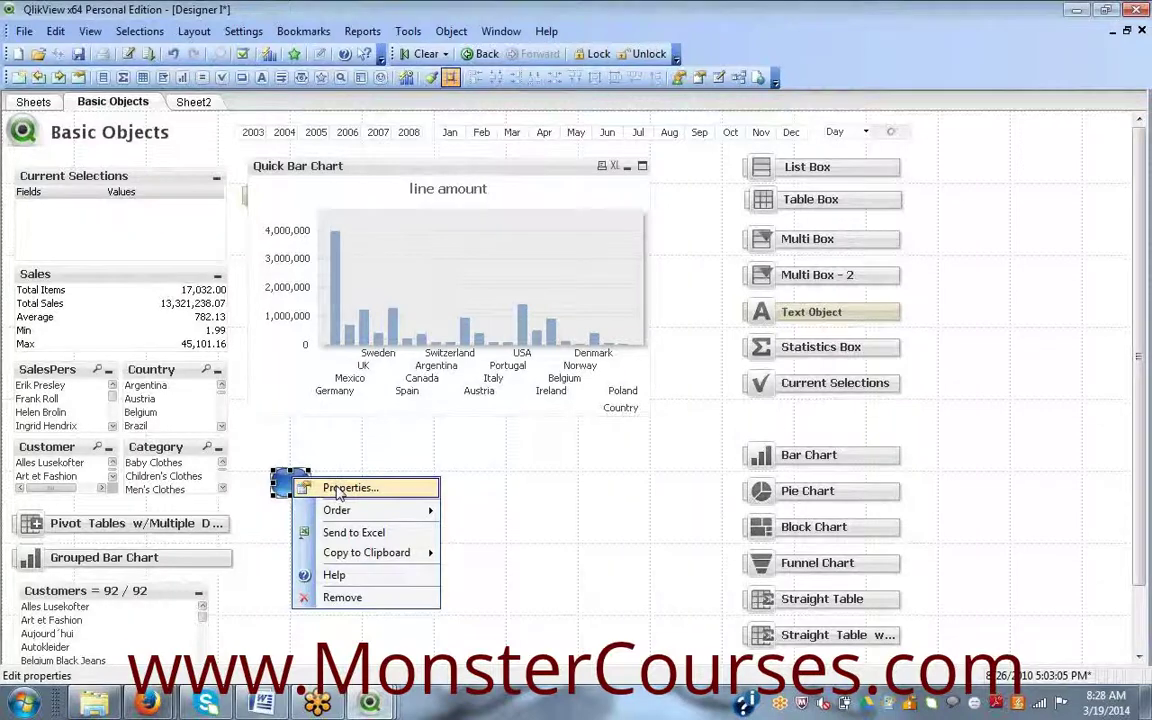
pyautogui.click(310, 487)
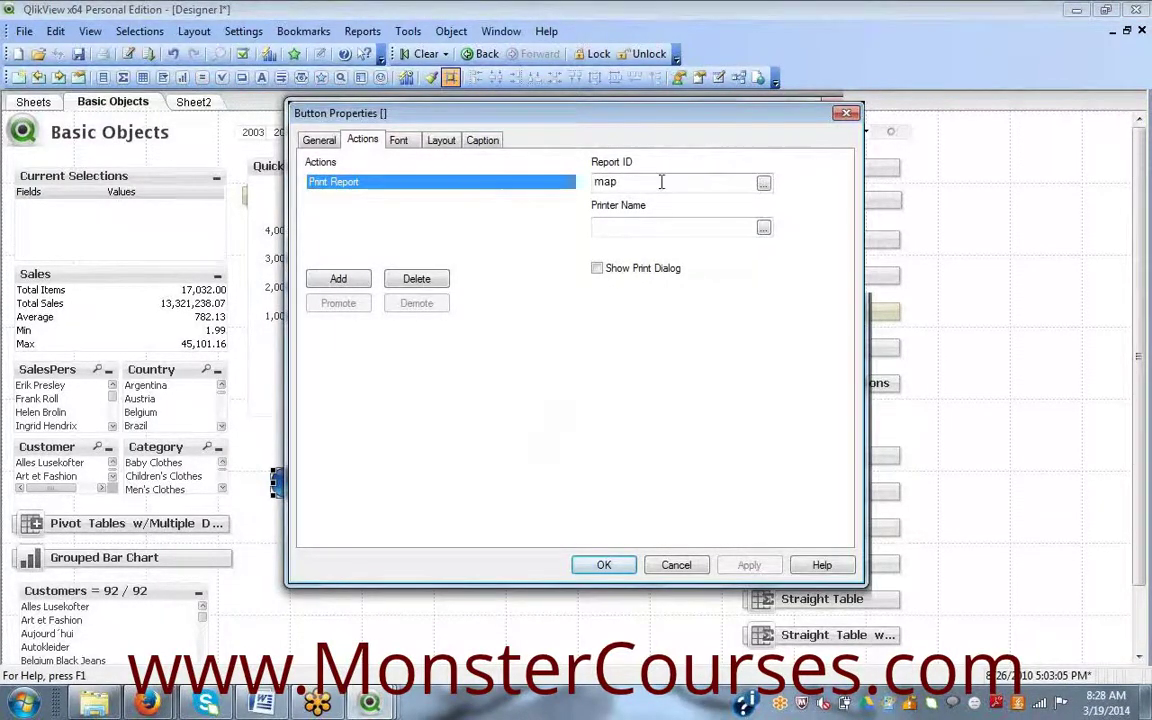
pyautogui.click(605, 567)
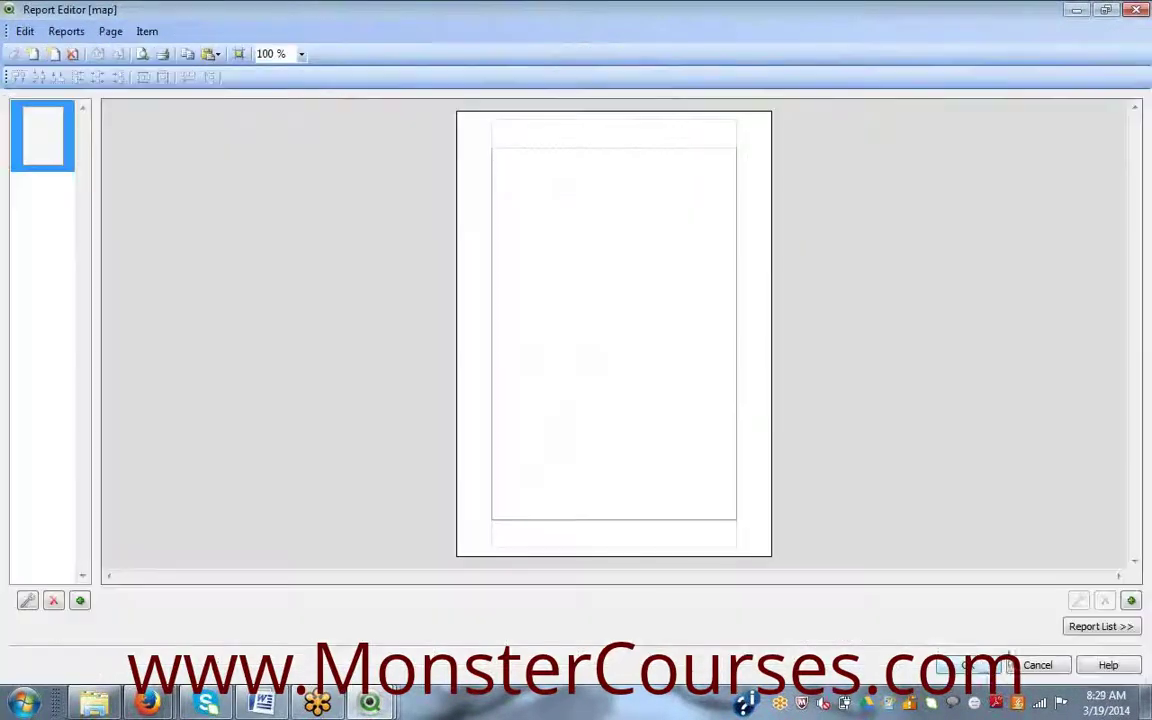
pyautogui.click(962, 662)
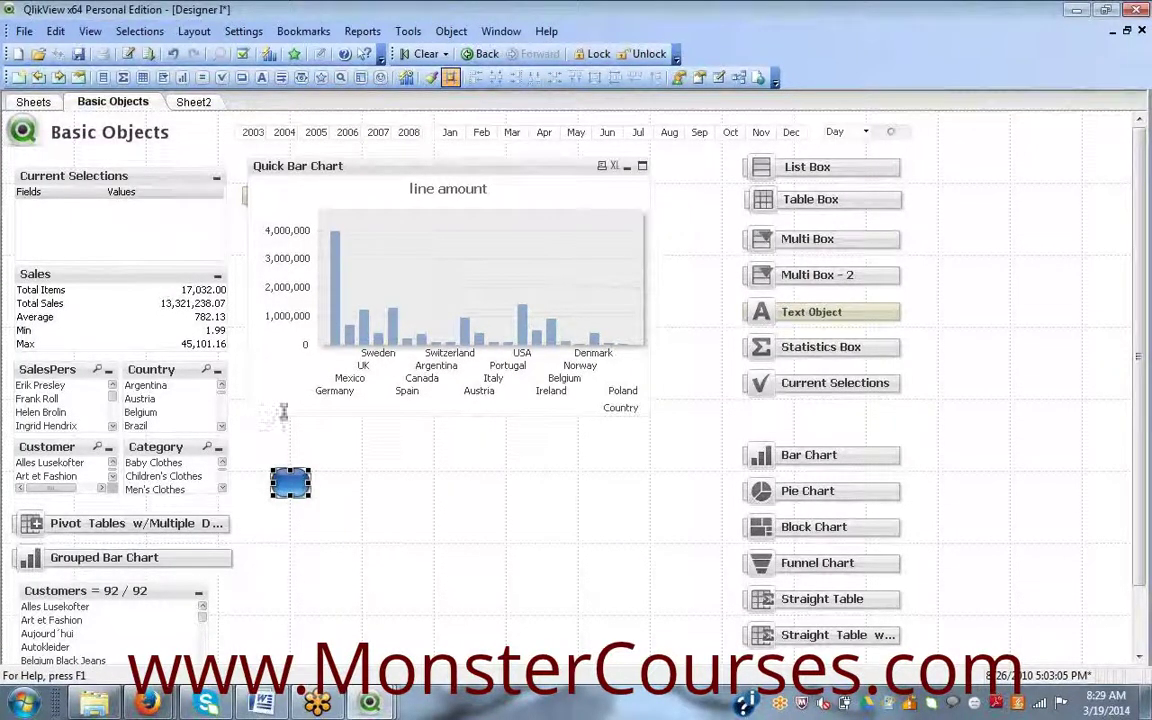
# - Examine the print, bookmark, layout and selection actions available for the blue button without adding another one
pyautogui.rightClick(298, 484)
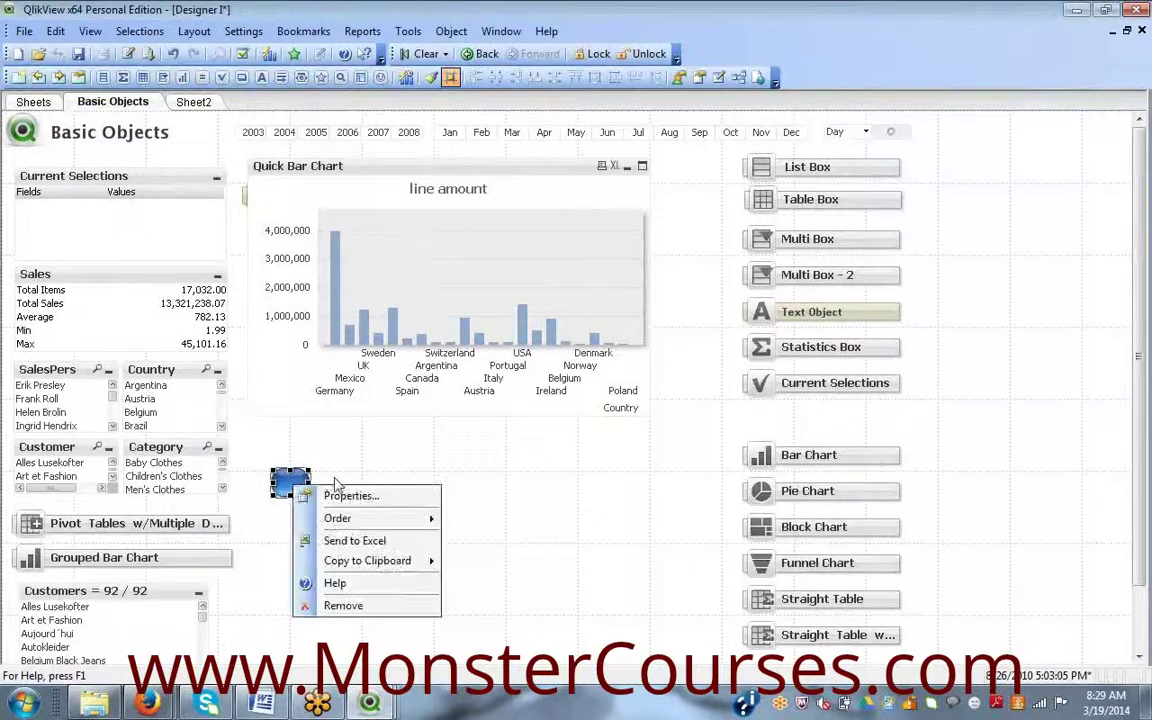
pyautogui.click(338, 494)
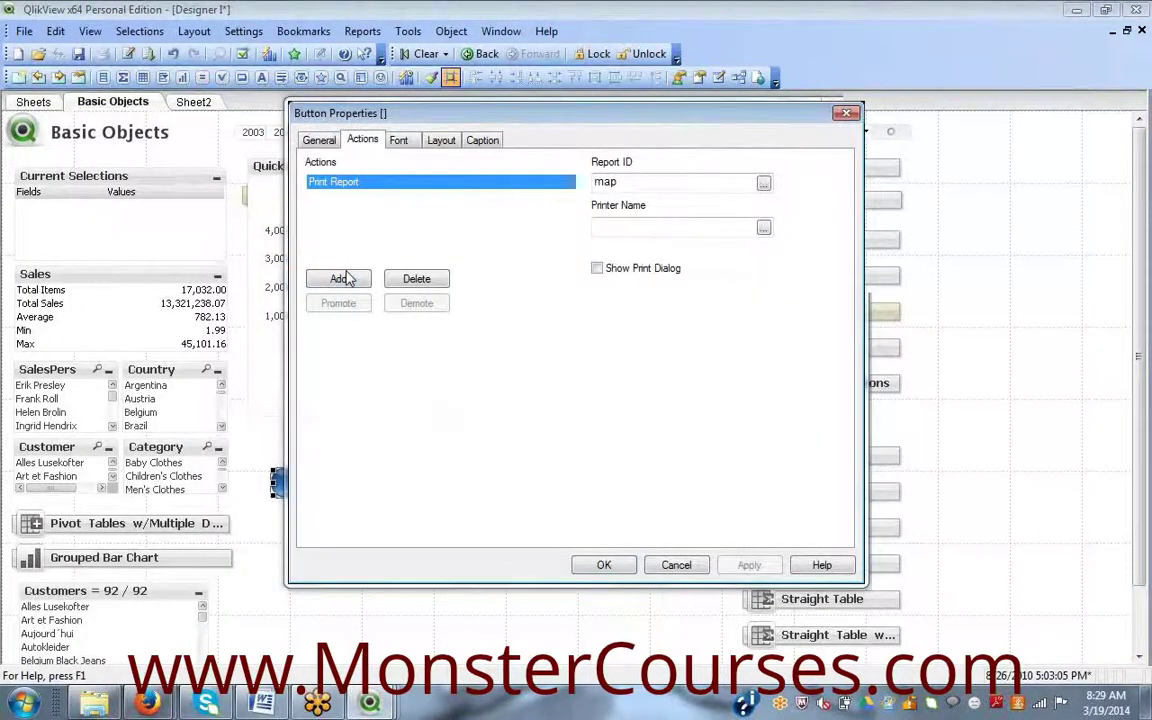
pyautogui.click(343, 279)
pyautogui.click(420, 283)
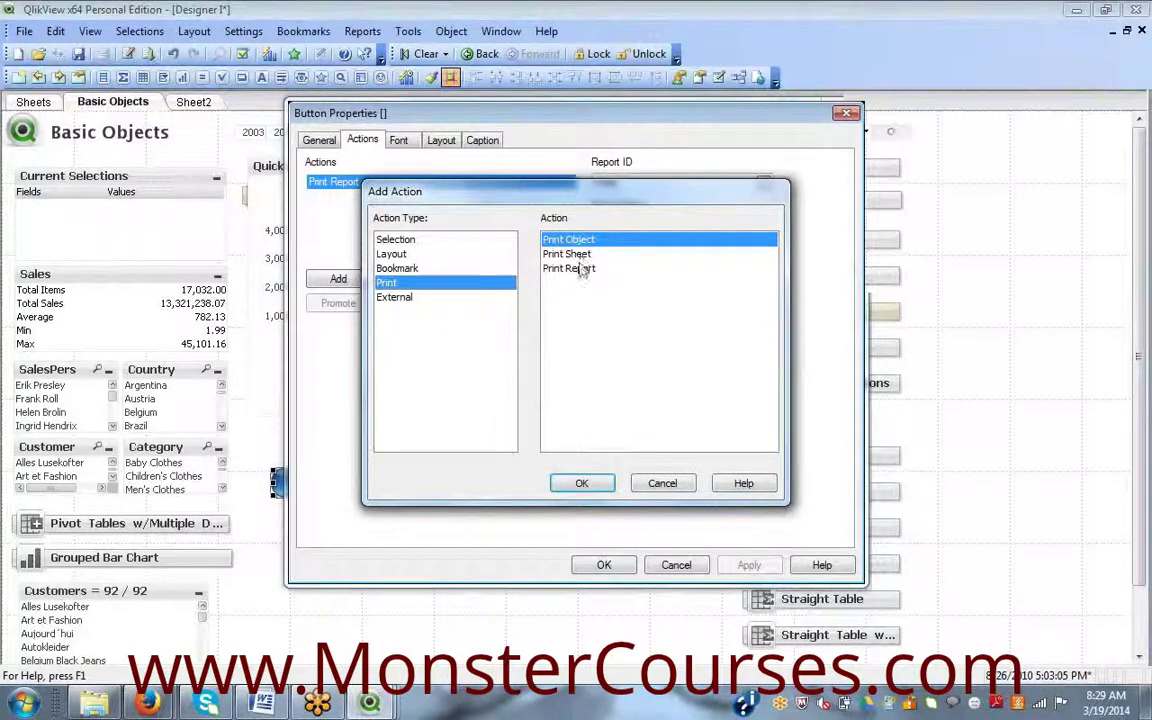
pyautogui.click(580, 268)
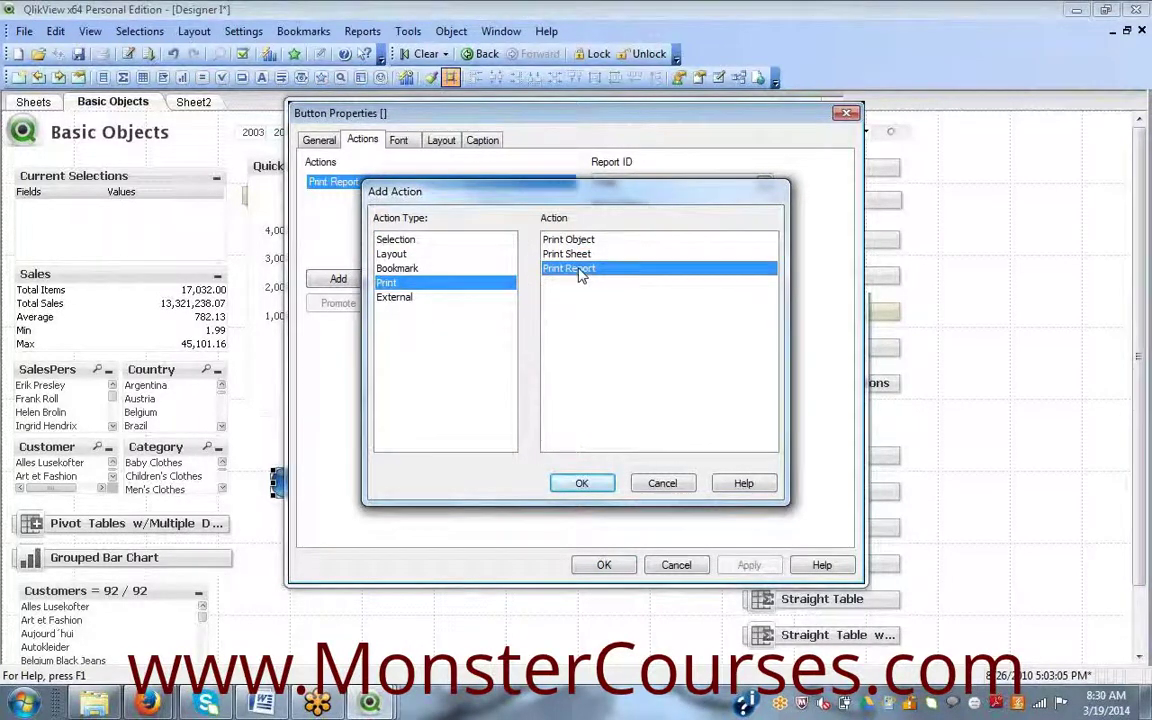
pyautogui.click(398, 268)
pyautogui.click(395, 254)
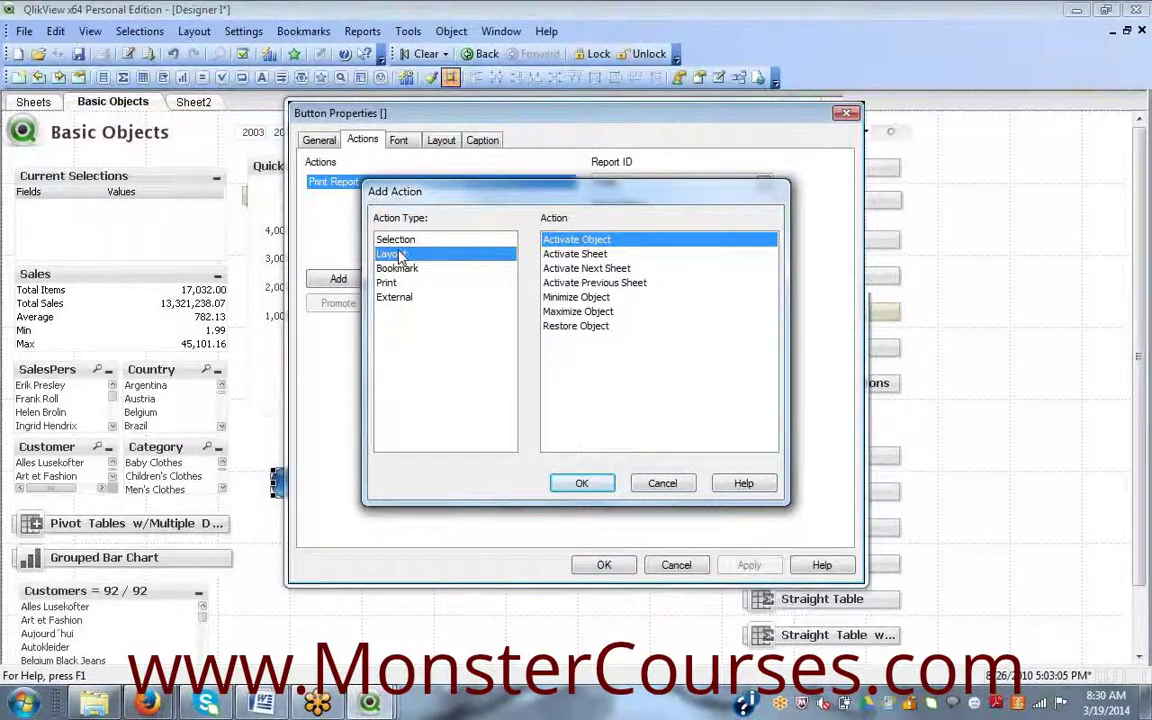
pyautogui.click(395, 240)
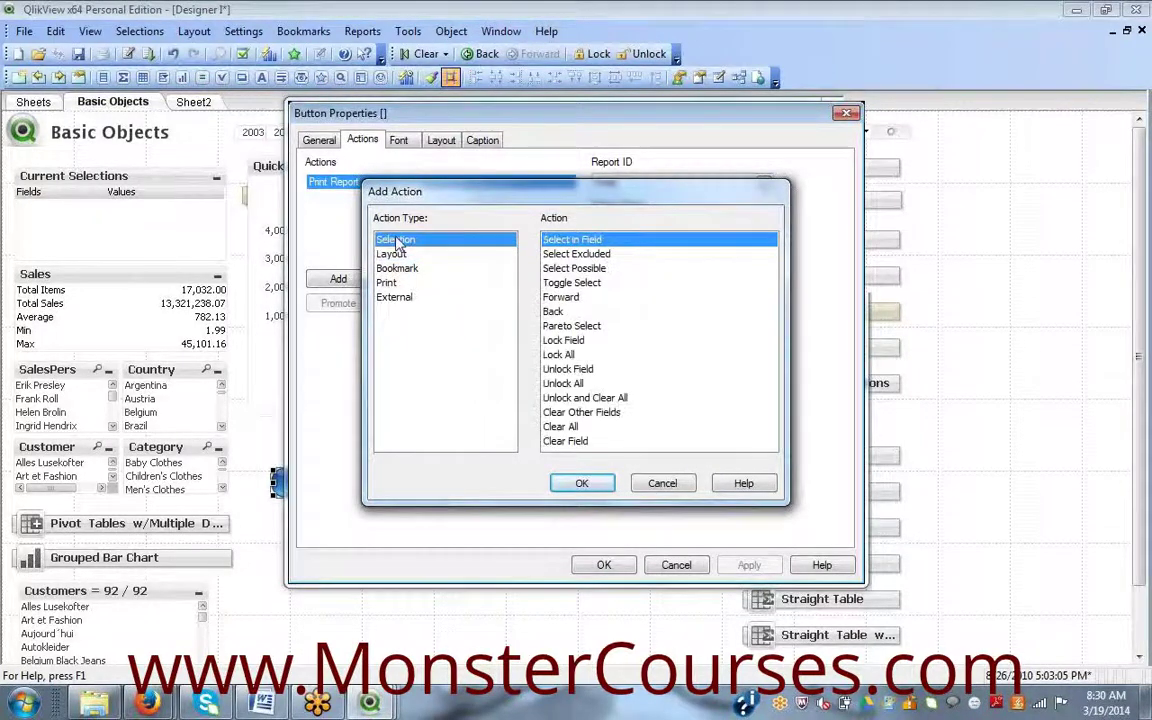
pyautogui.click(662, 483)
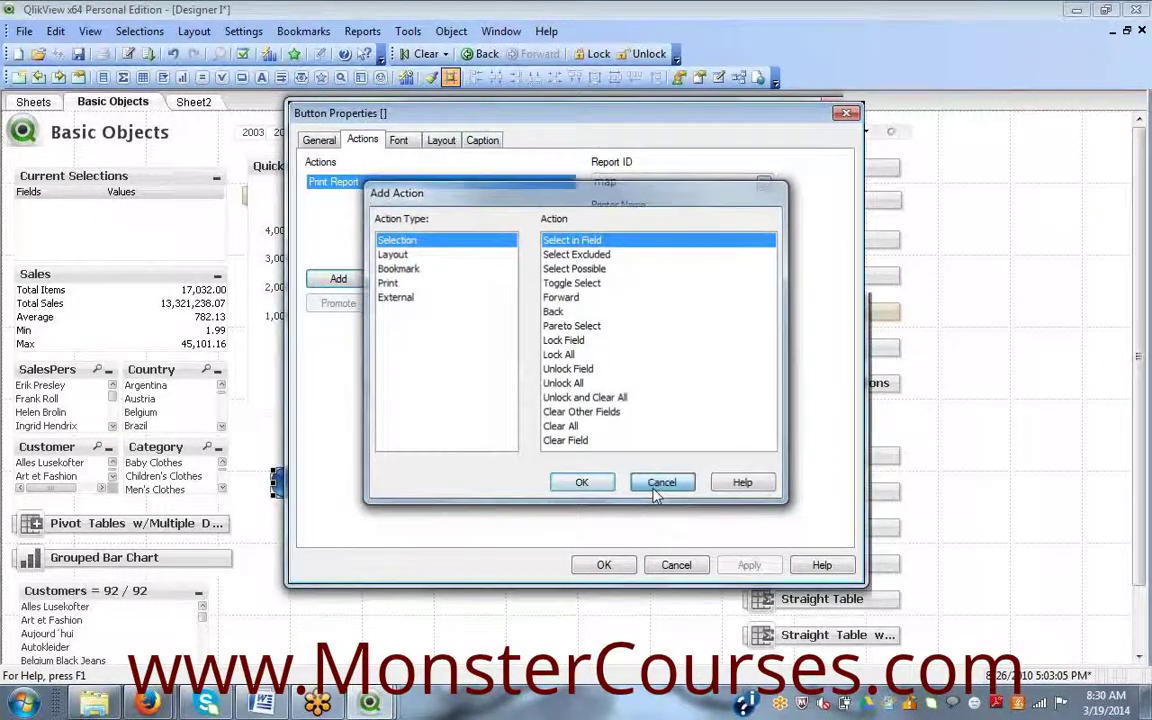
pyautogui.press('Escape')
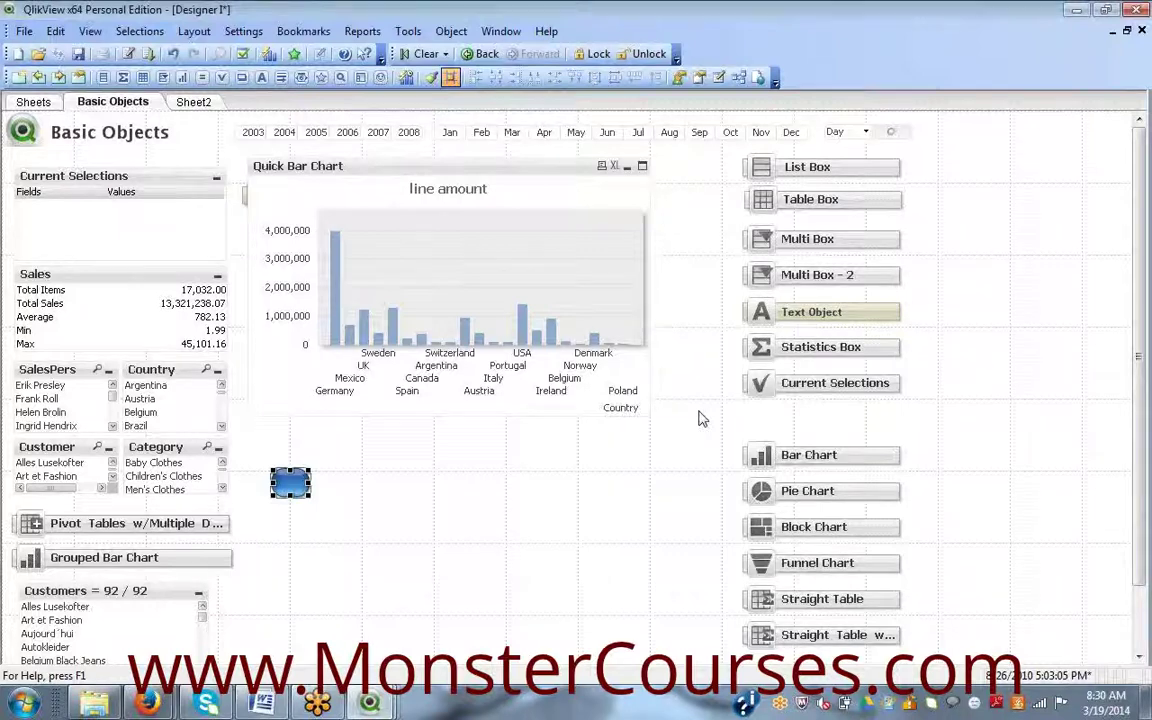
# - Check the list of document reports and box-select the Quick Bar Chart together with the small object behind it
pyautogui.click(362, 31)
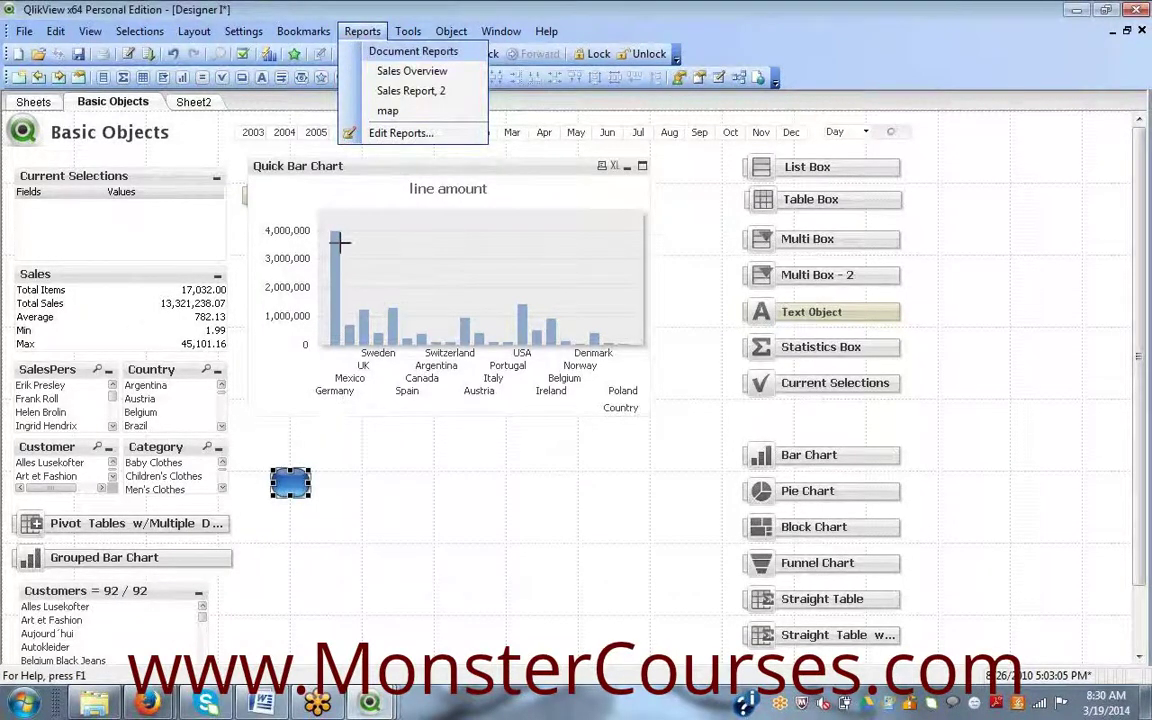
pyautogui.click(233, 158)
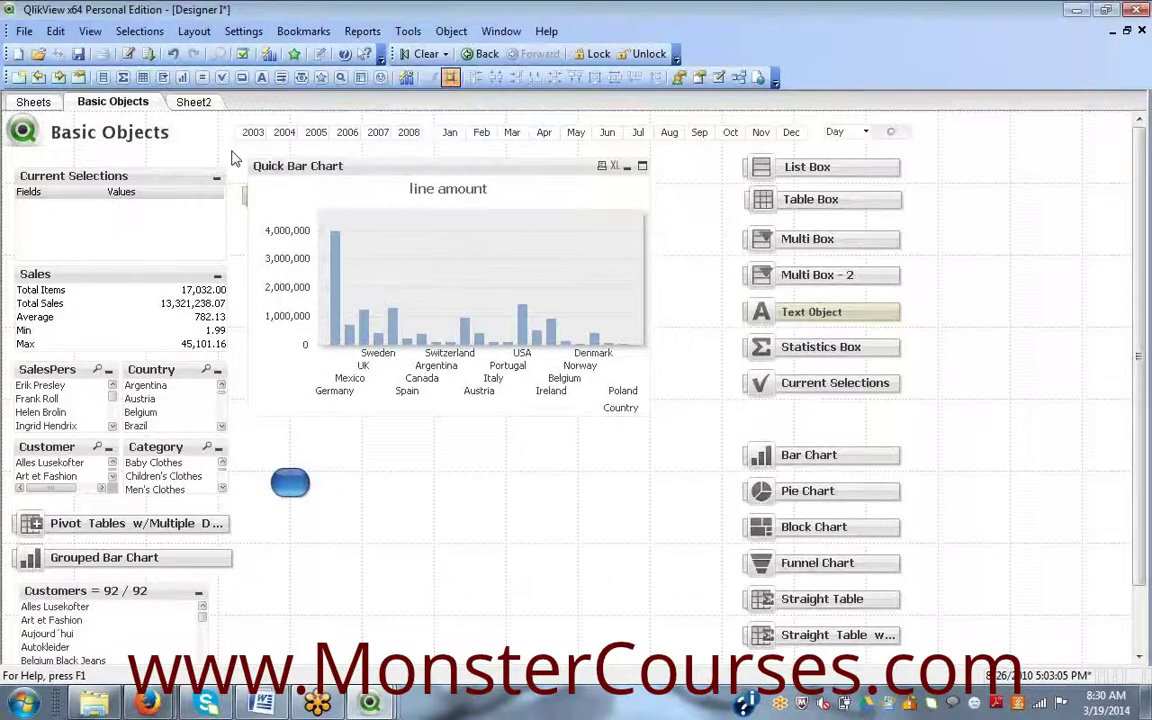
pyautogui.moveTo(233, 158); pyautogui.dragTo(681, 458)
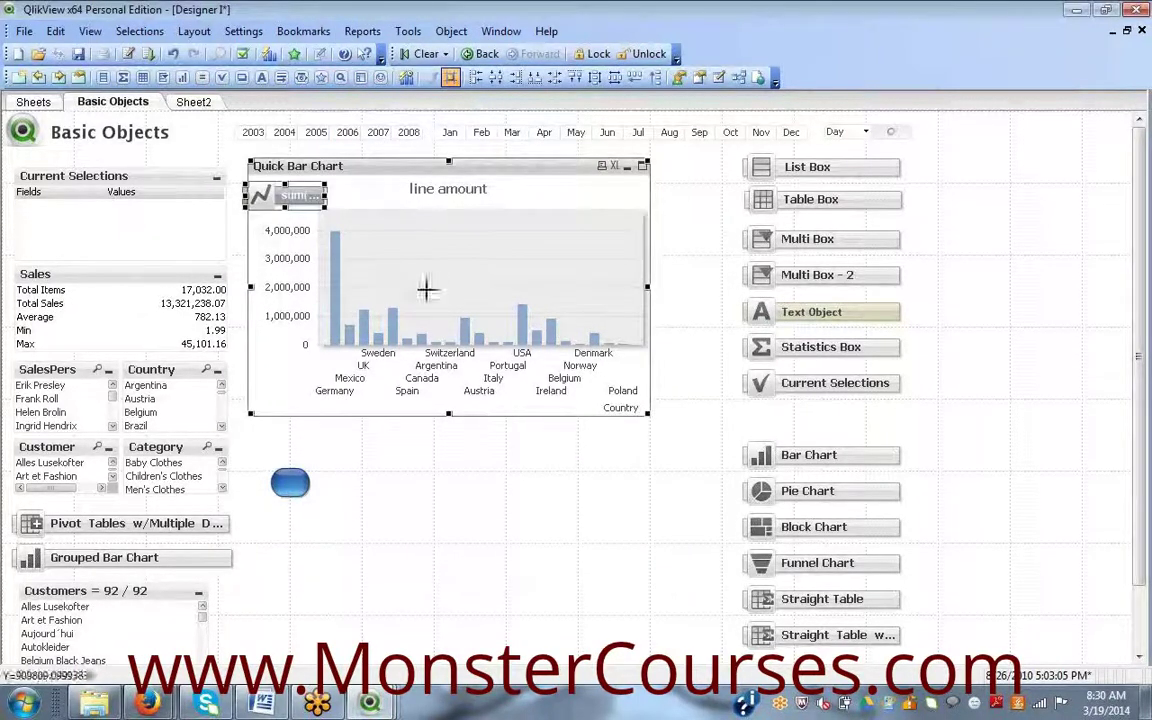
pyautogui.click(645, 200)
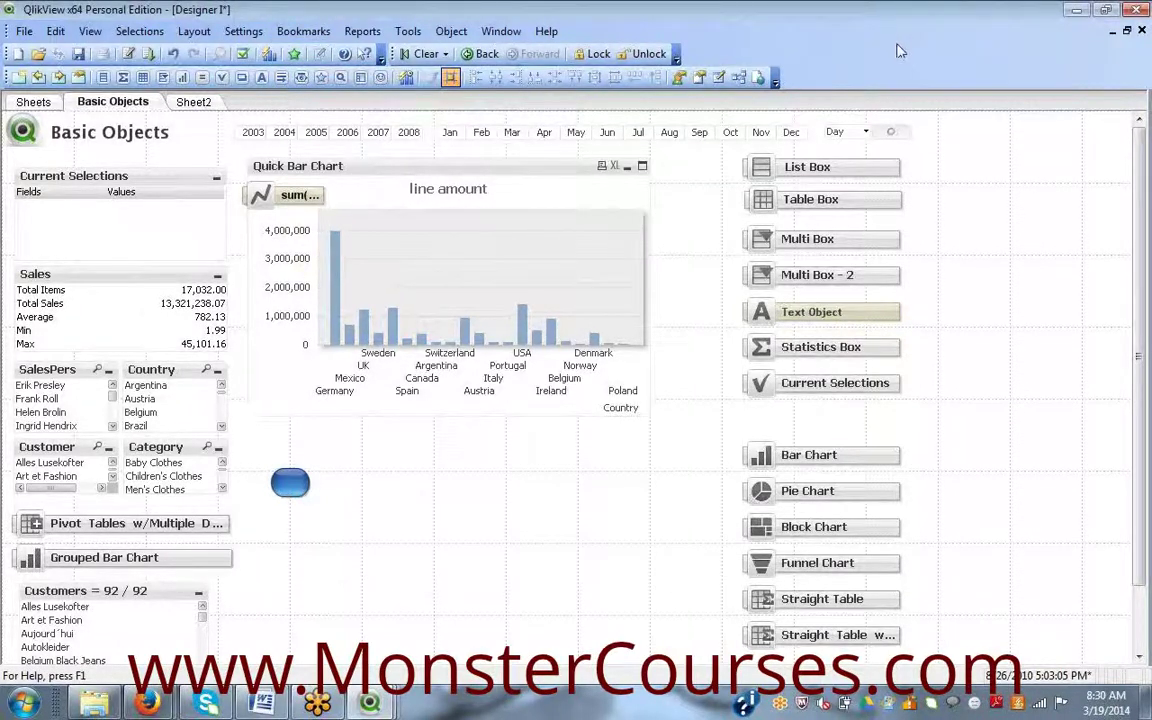
# - Start the Quick Chart Wizard, view the chart types it offers, and close it without creating a chart
pyautogui.click(360, 33)
pyautogui.moveTo(408, 32)
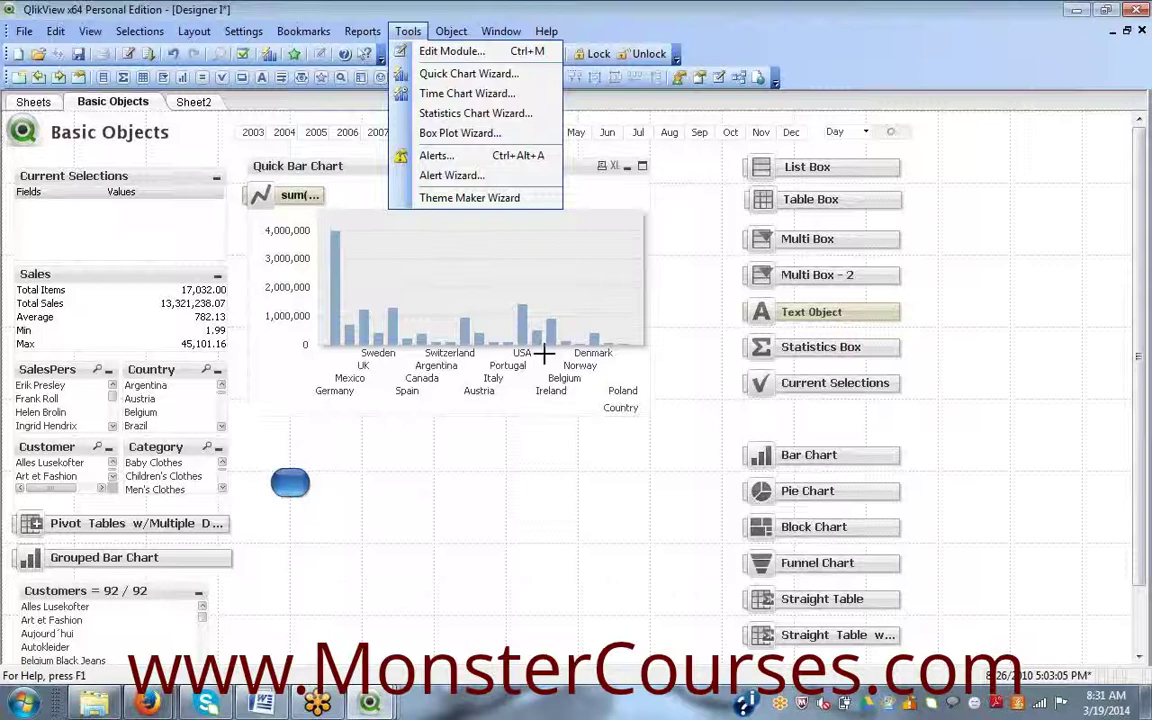
pyautogui.click(518, 468)
pyautogui.click(408, 31)
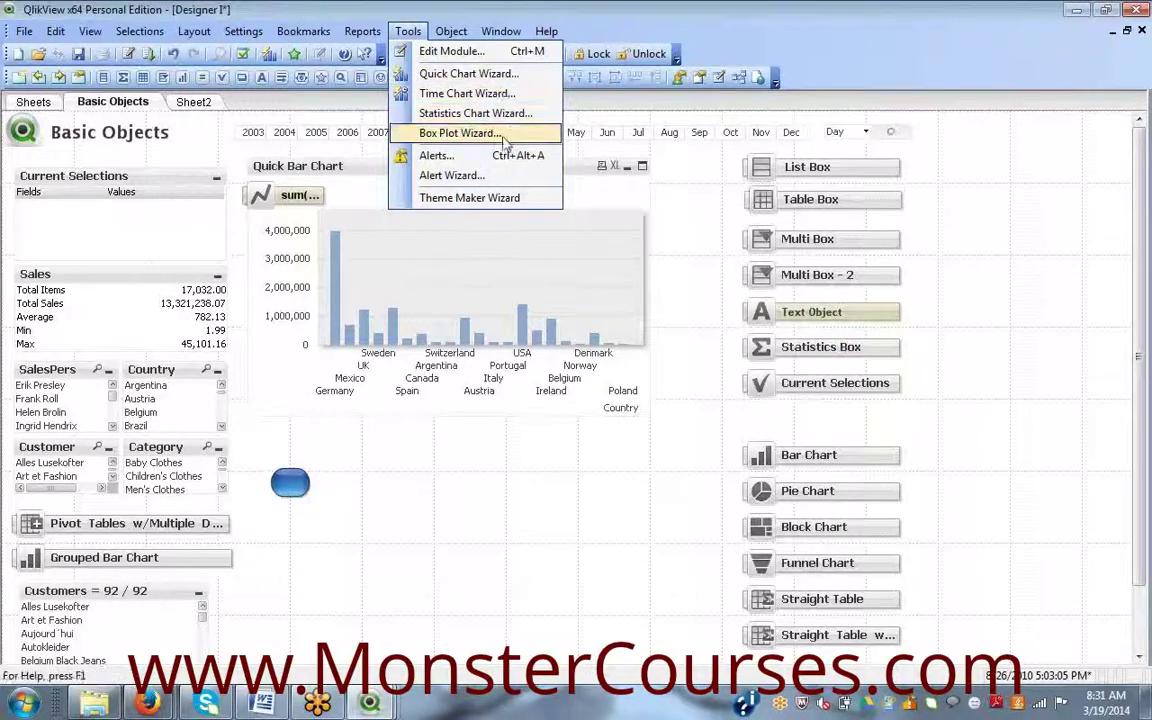
pyautogui.click(498, 73)
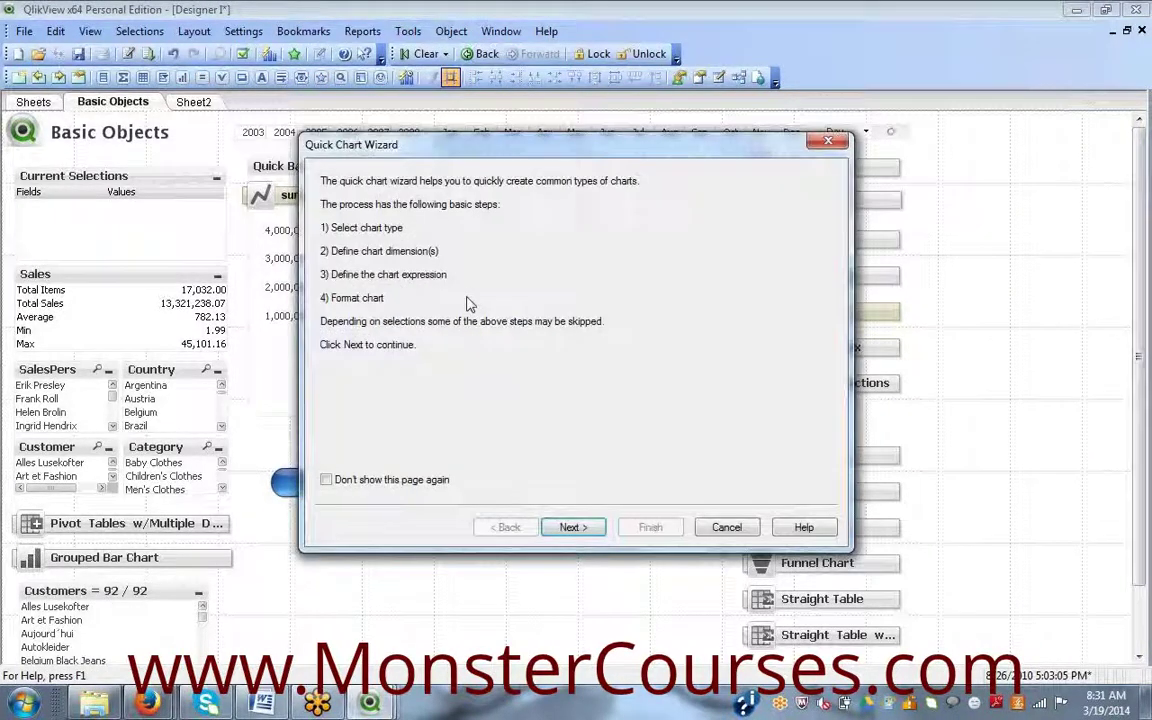
pyautogui.click(570, 527)
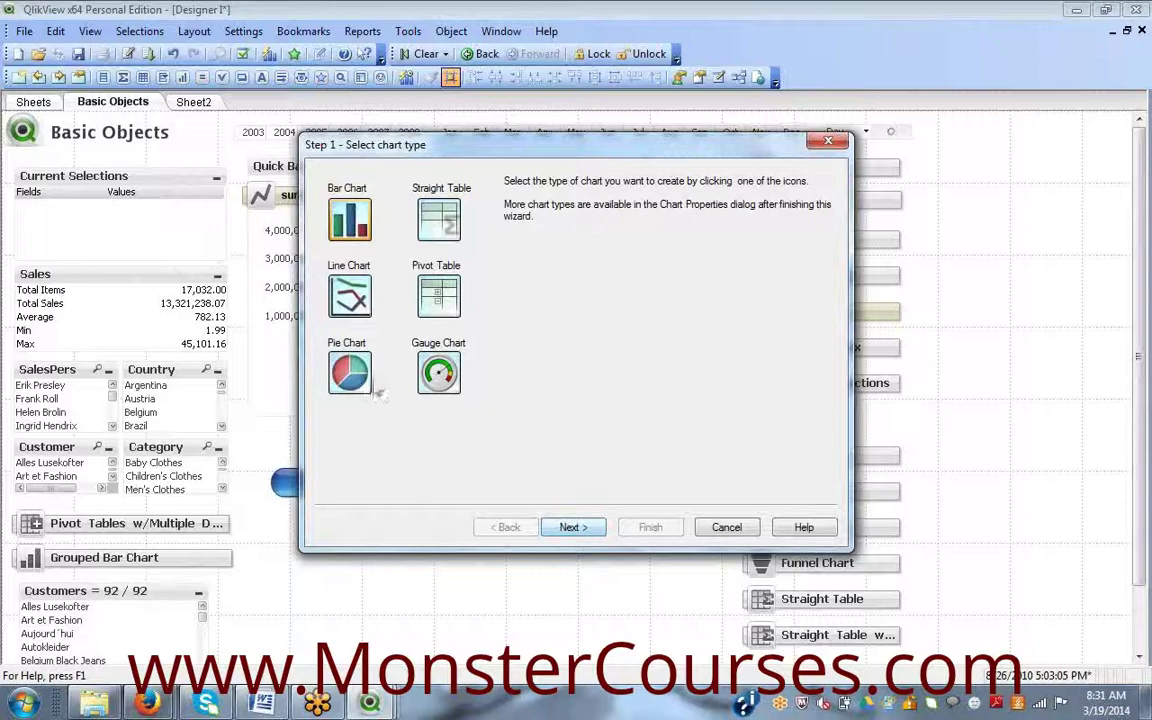
pyautogui.click(407, 31)
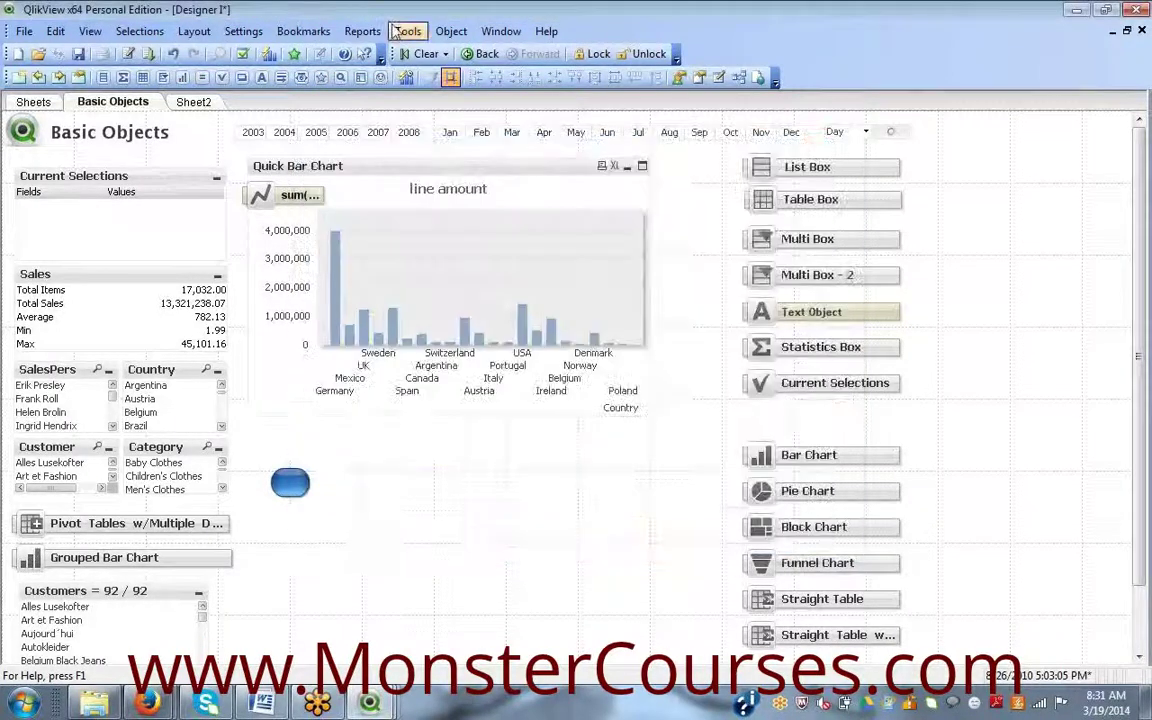
pyautogui.click(448, 530)
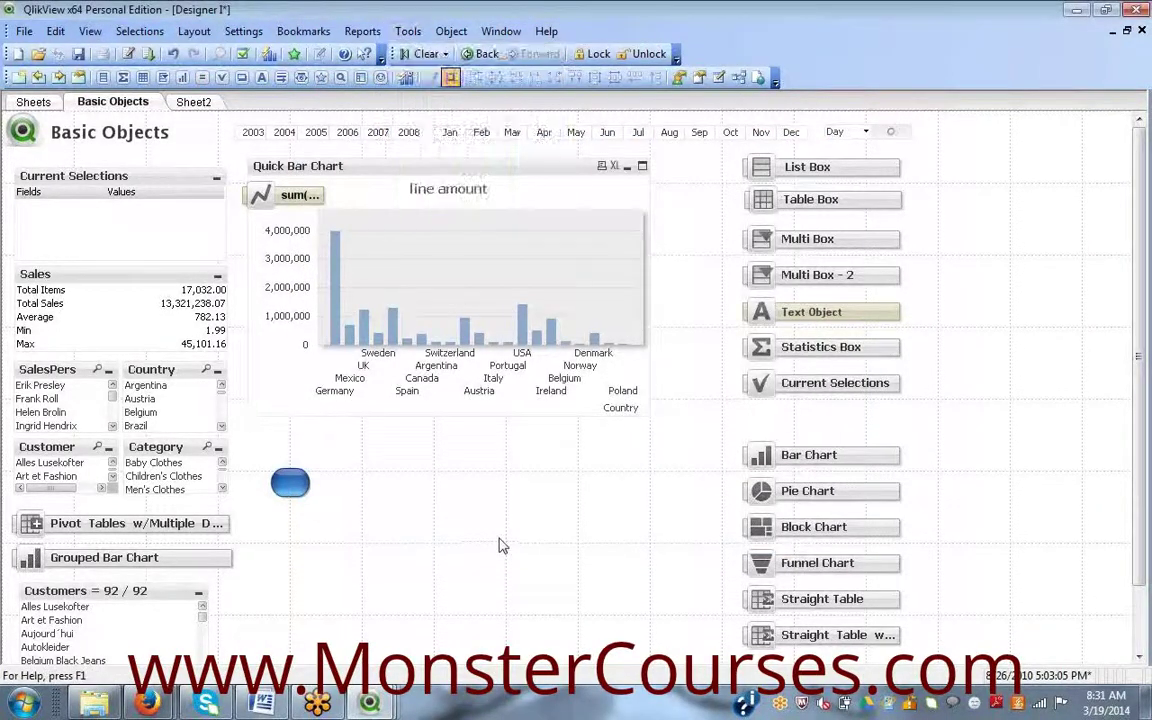
# - Look through the new sheet object types and compare them with the available chart wizards
pyautogui.rightClick(475, 535)
pyautogui.moveTo(600, 347)
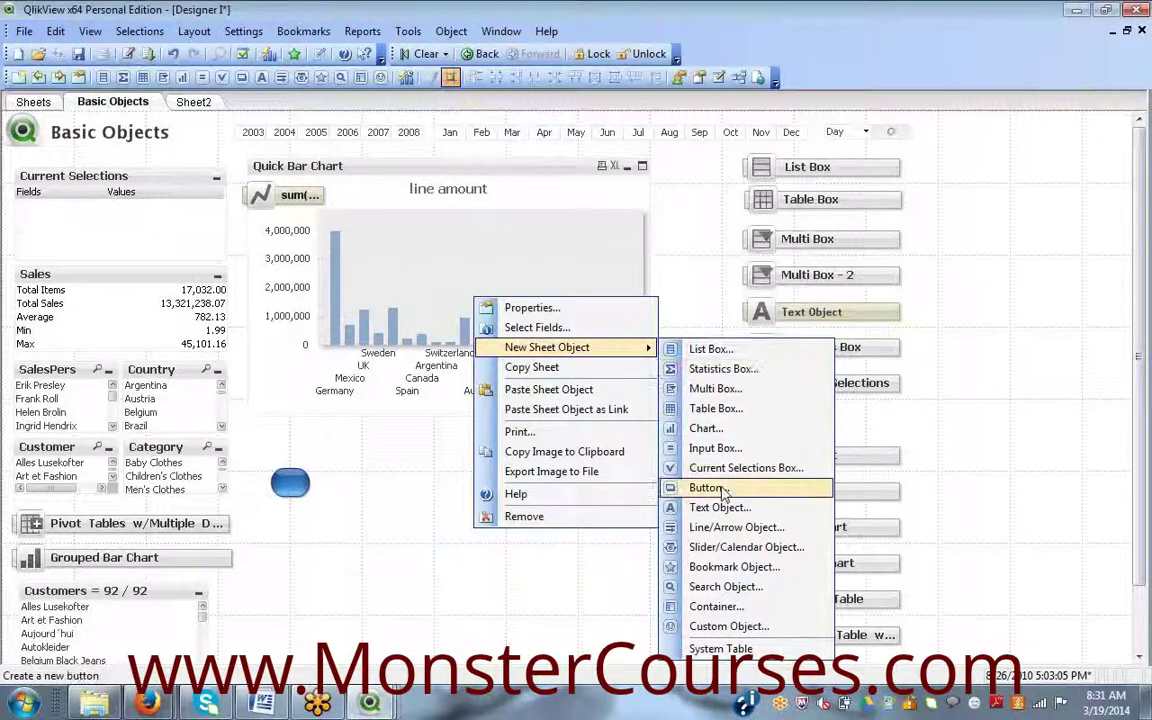
pyautogui.click(412, 32)
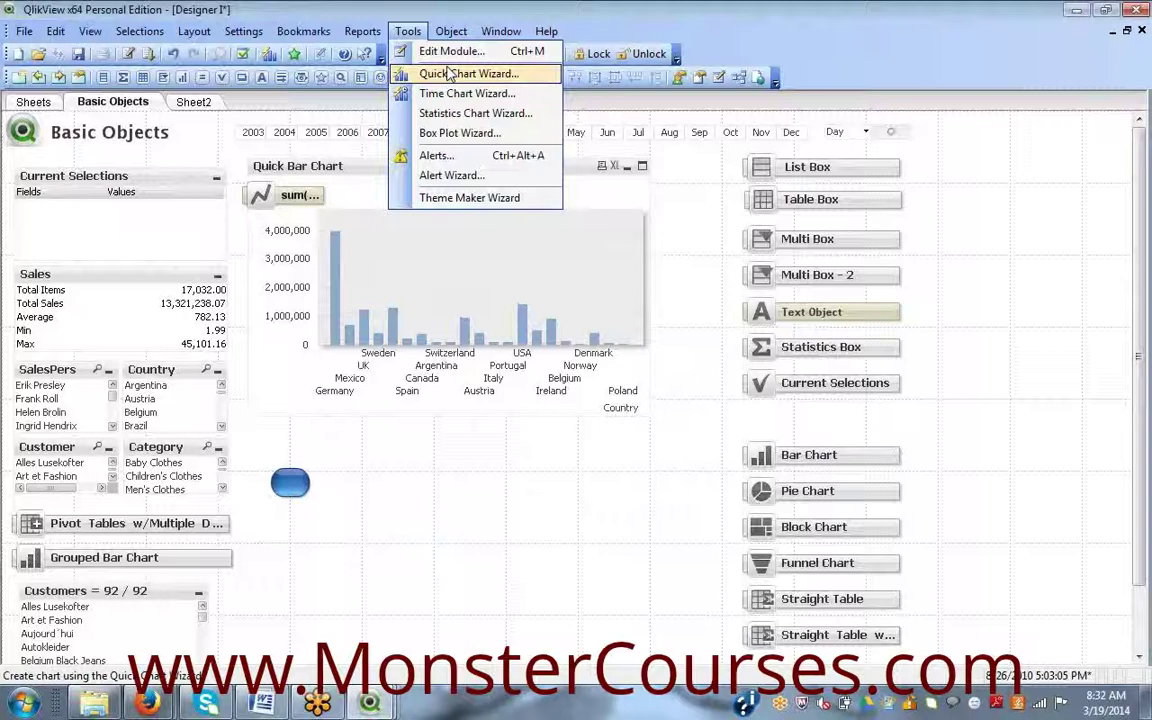
pyautogui.click(664, 164)
pyautogui.click(451, 31)
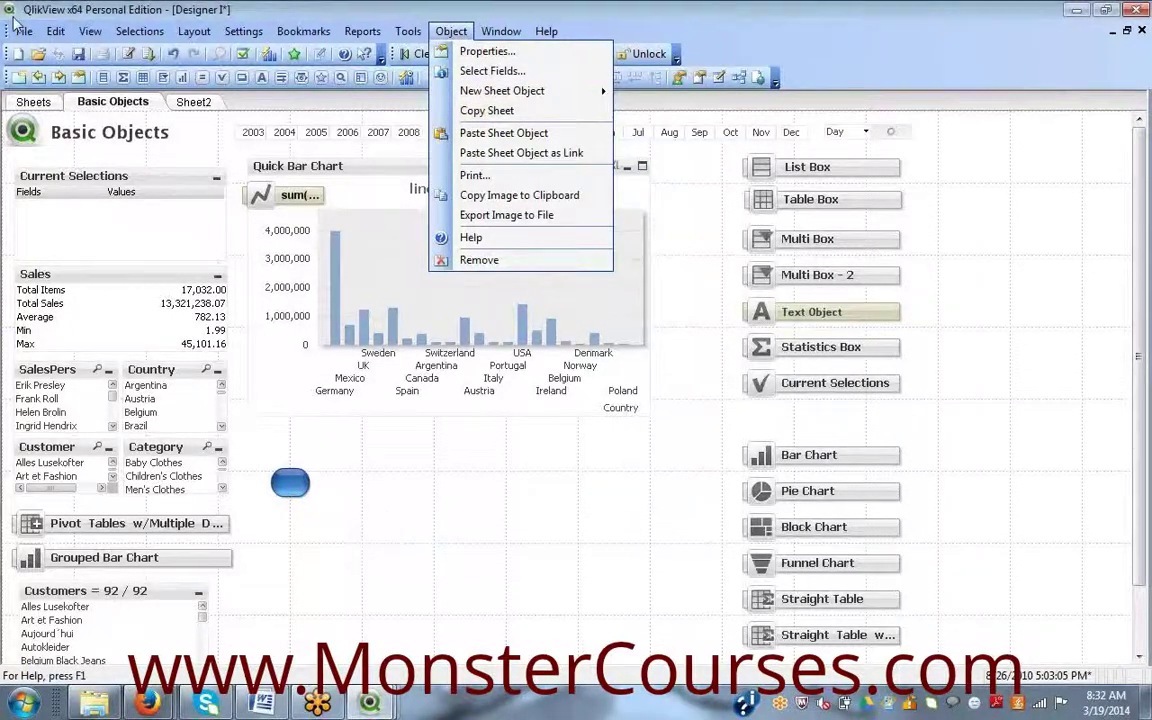
pyautogui.click(56, 31)
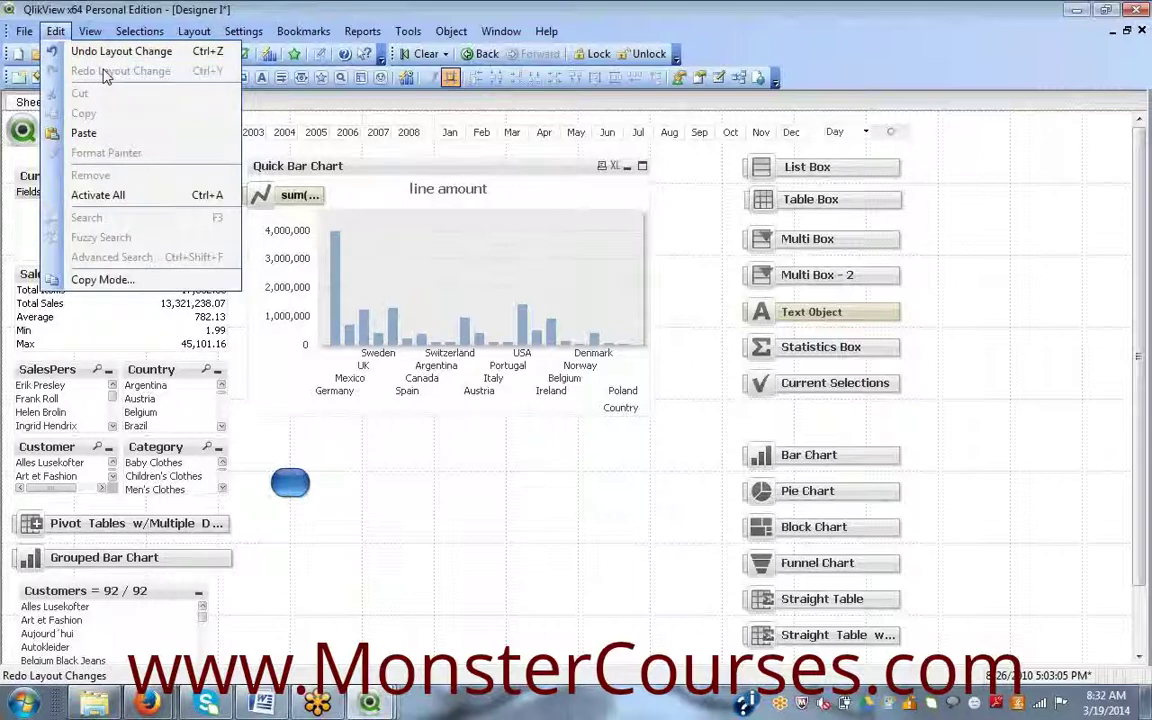
pyautogui.click(544, 197)
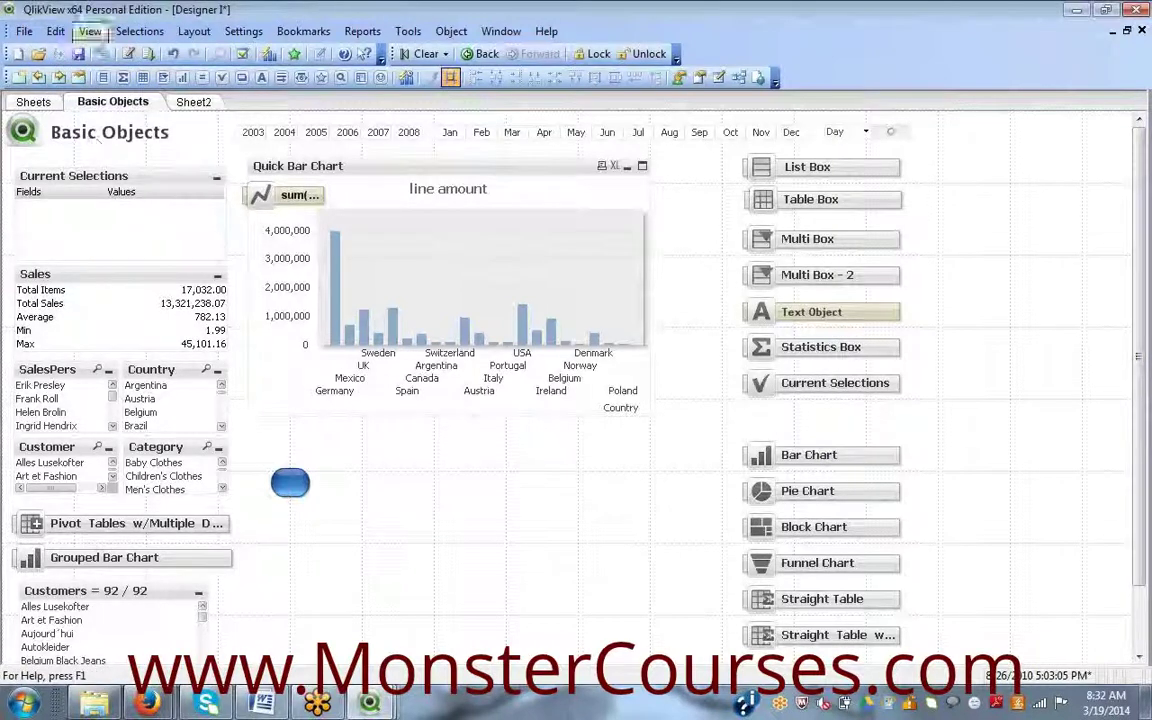
pyautogui.click(237, 33)
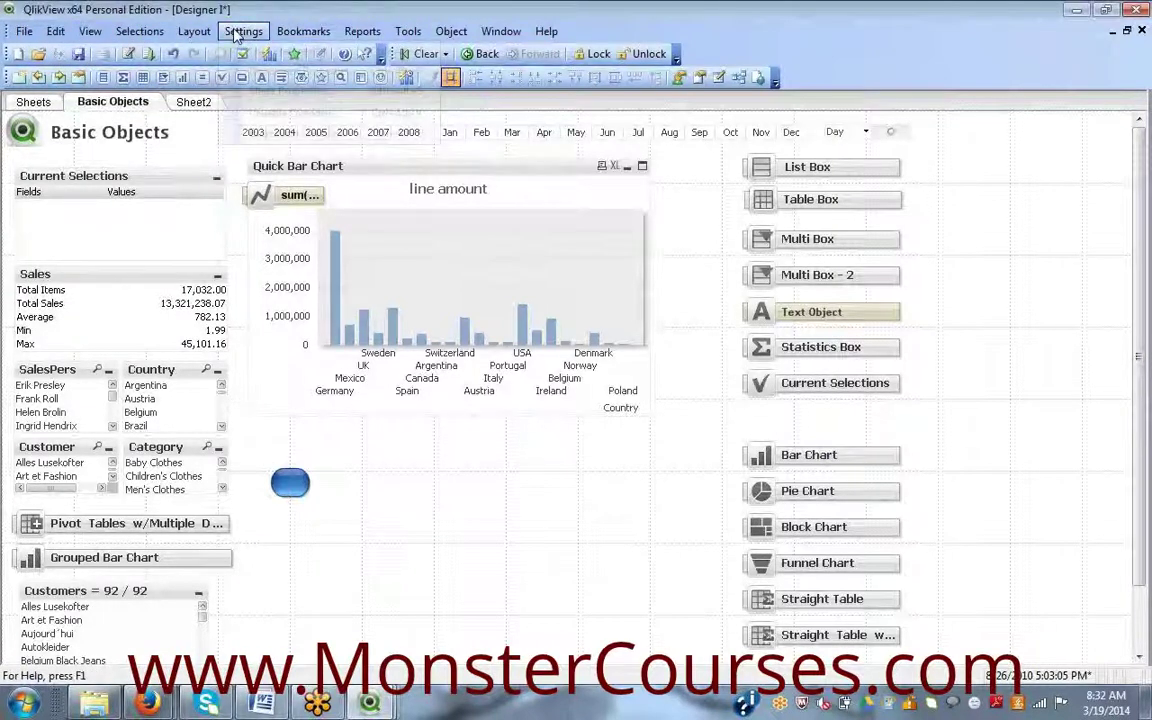